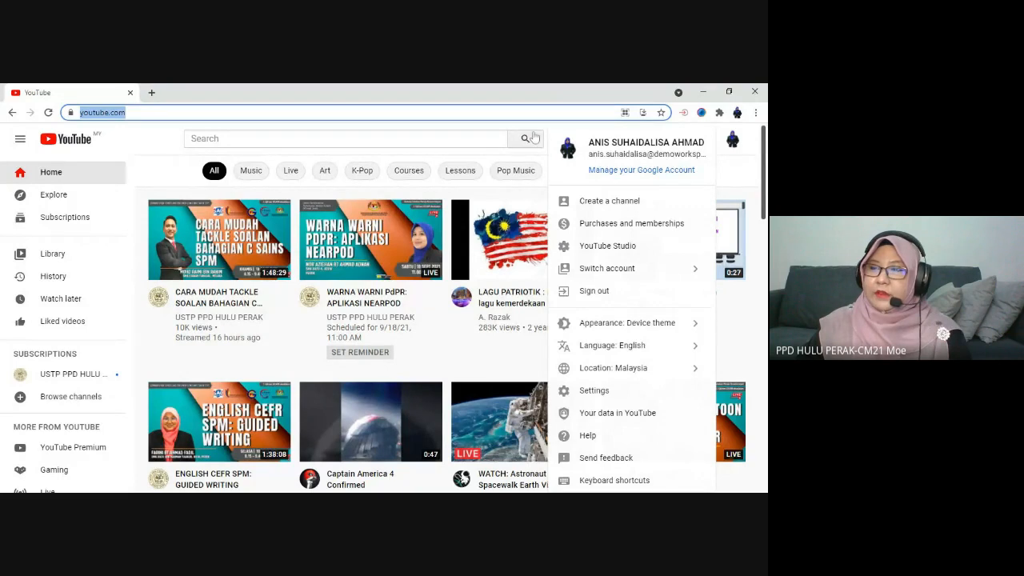
{"action": "left_click", "coordinate": [176, 168]}
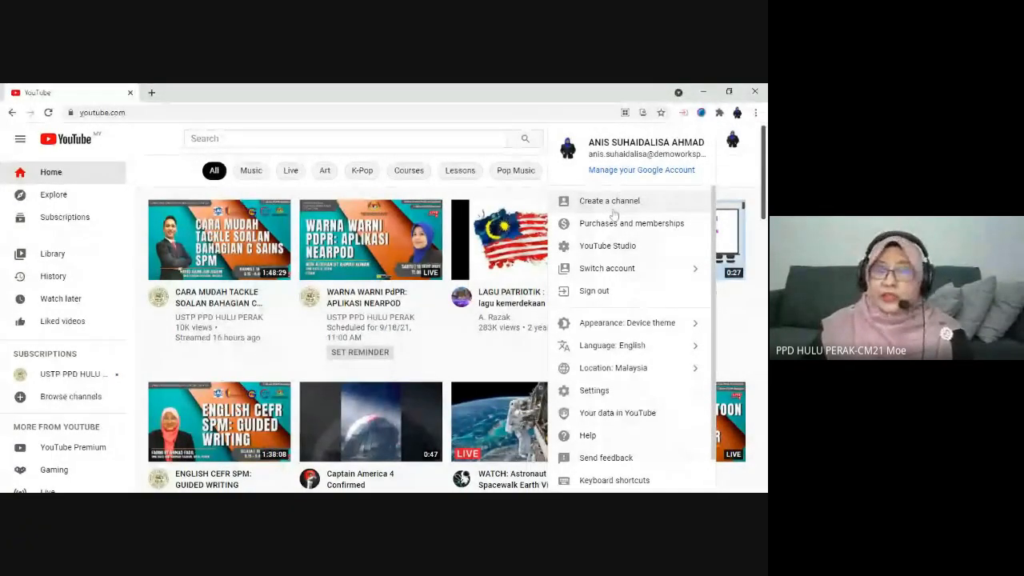
Create a new channel, shortening the Name field to the account holder's shorter display name
{"action": "left_click", "coordinate": [610, 201]}
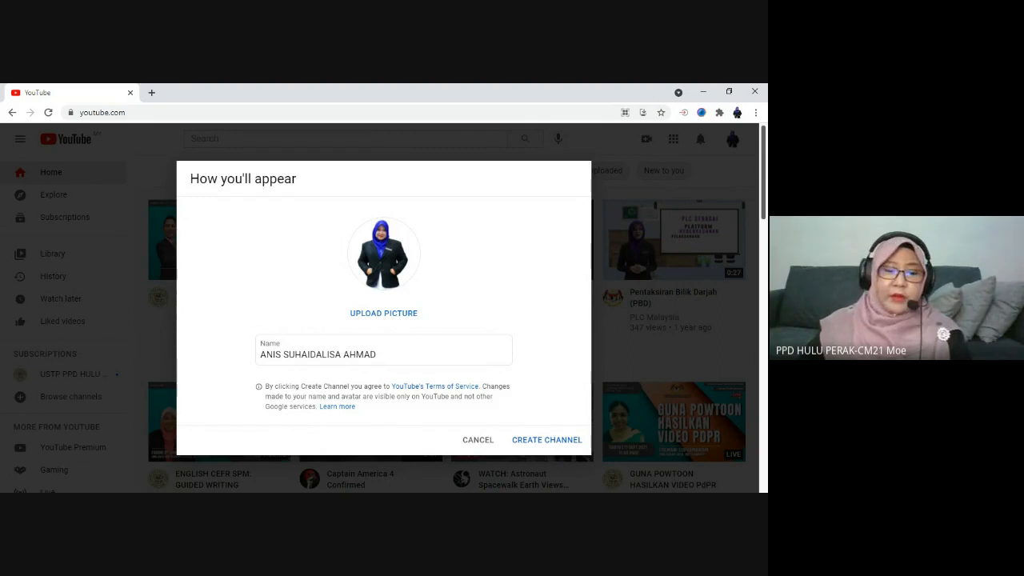
{"action": "left_click", "coordinate": [360, 362]}
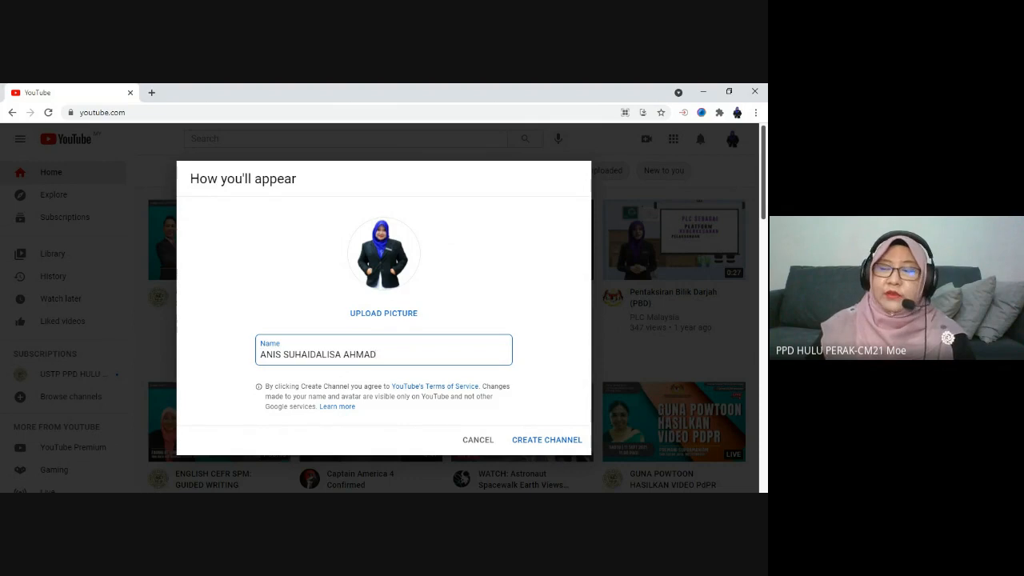
{"action": "key", "text": "BackSpace"}
{"action": "key", "text": "BackSpace"}
{"action": "key", "text": "BackSpace"}
{"action": "key", "text": "BackSpace"}
{"action": "key", "text": "BackSpace"}
{"action": "key", "text": "BackSpace"}
{"action": "key", "text": "BackSpace"}
{"action": "key", "text": "BackSpace"}
{"action": "key", "text": "BackSpace"}
{"action": "key", "text": "BackSpace"}
{"action": "key", "text": "BackSpace"}
{"action": "key", "text": "BackSpace"}
{"action": "key", "text": "BackSpace"}
{"action": "key", "text": "BackSpace"}
{"action": "key", "text": "BackSpace"}
{"action": "key", "text": "BackSpace"}
{"action": "key", "text": "BackSpace"}
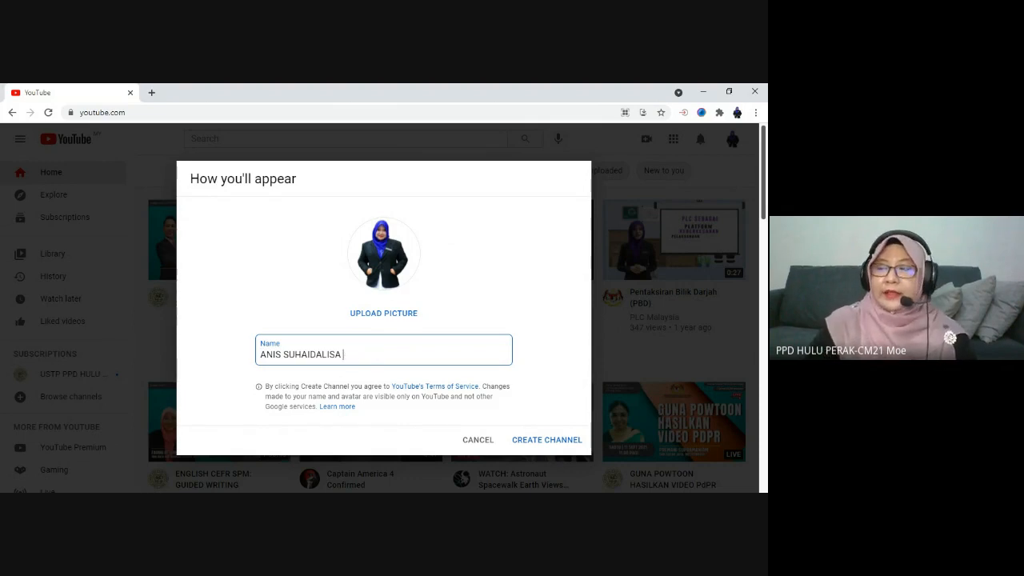
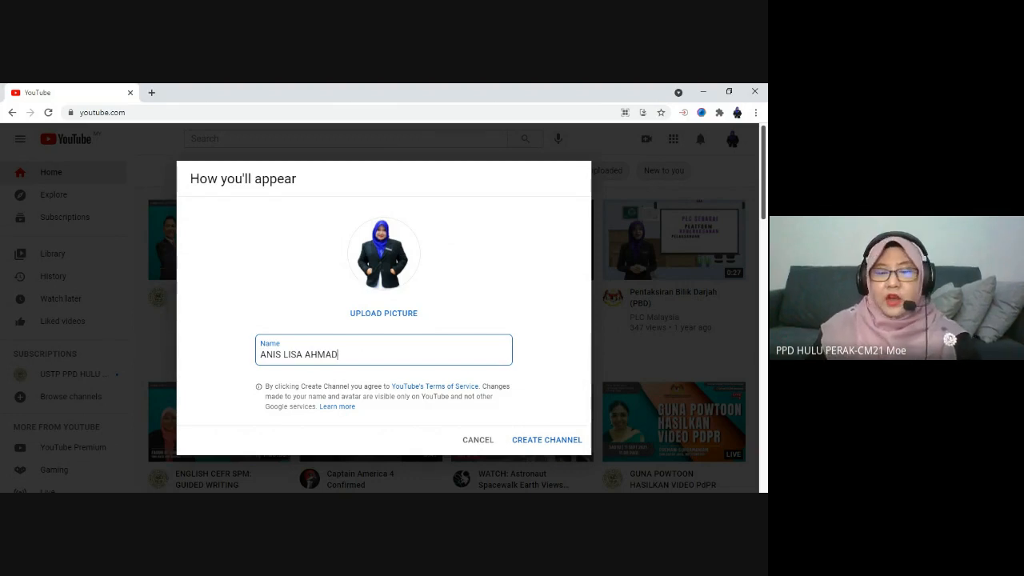
{"action": "left_click", "coordinate": [548, 442]}
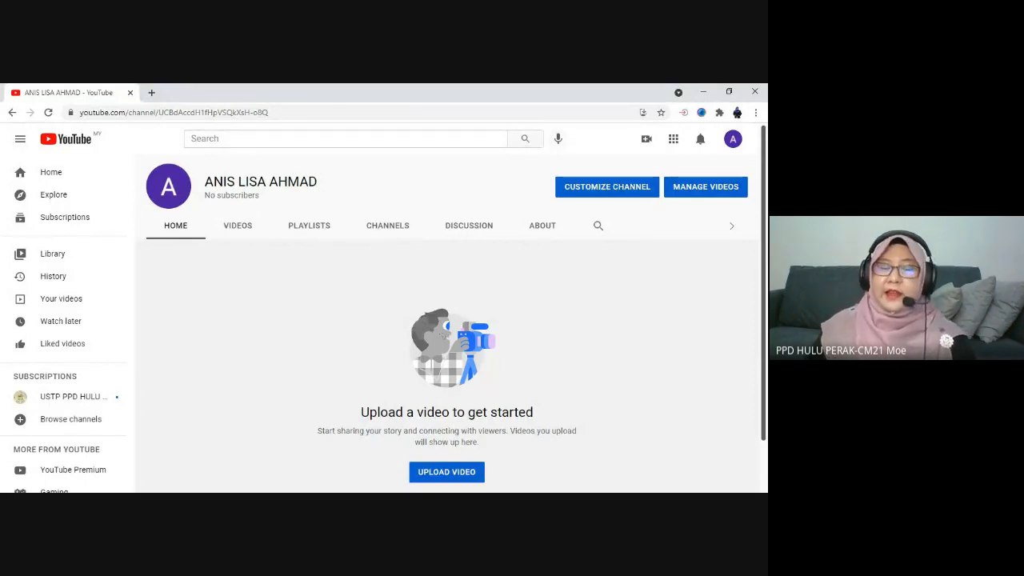
Scroll the new, empty channel page down and back up before uploading
{"action": "scroll", "coordinate": [573, 346], "scroll_direction": "down", "scroll_amount": 2}
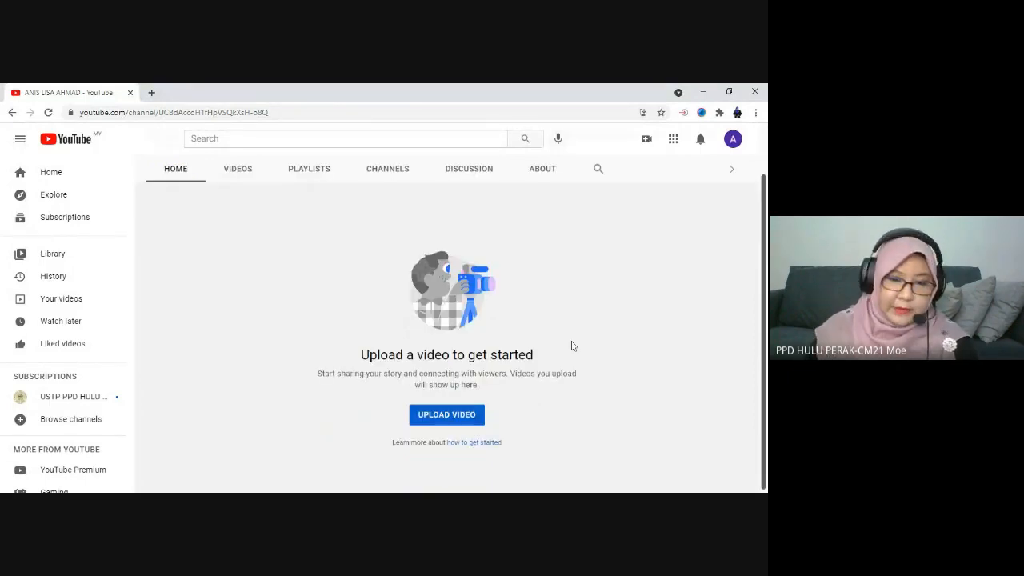
{"action": "scroll", "coordinate": [573, 346], "scroll_direction": "up", "scroll_amount": 2}
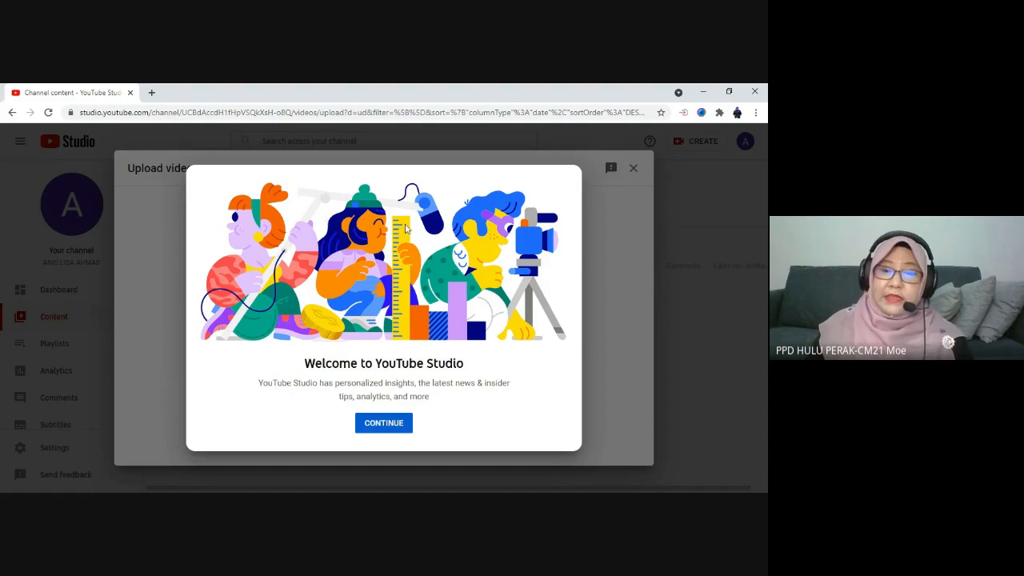
Dismiss the Studio welcome message and pick GM.mp4 as the video file to upload
{"action": "left_click", "coordinate": [385, 426]}
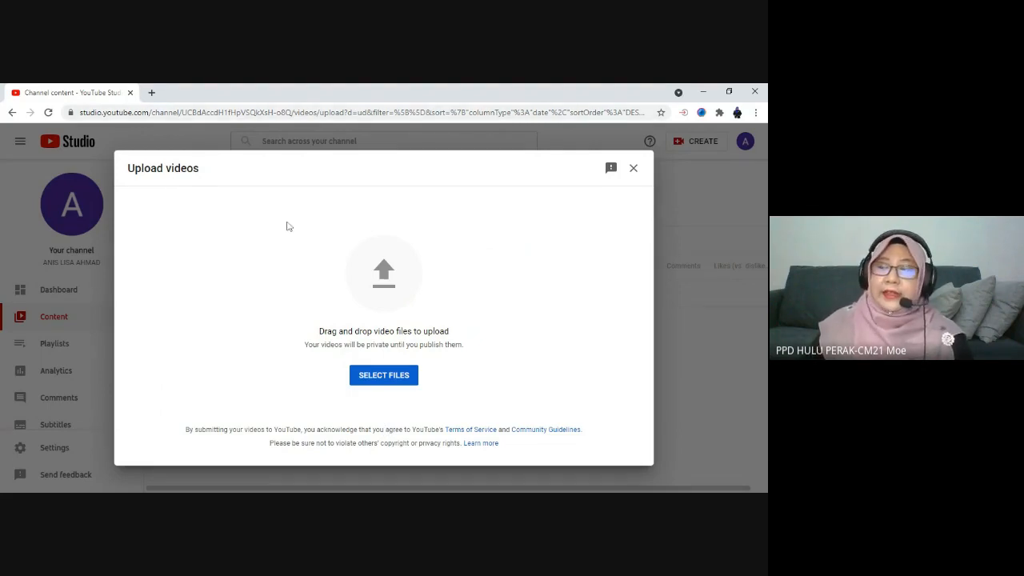
{"action": "left_click", "coordinate": [379, 377]}
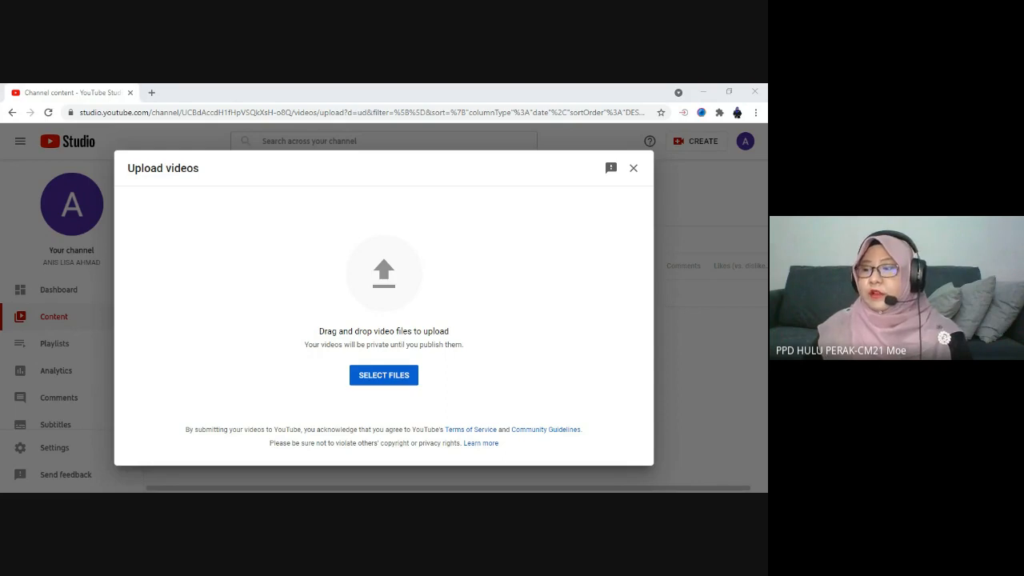
{"action": "left_click", "coordinate": [404, 378]}
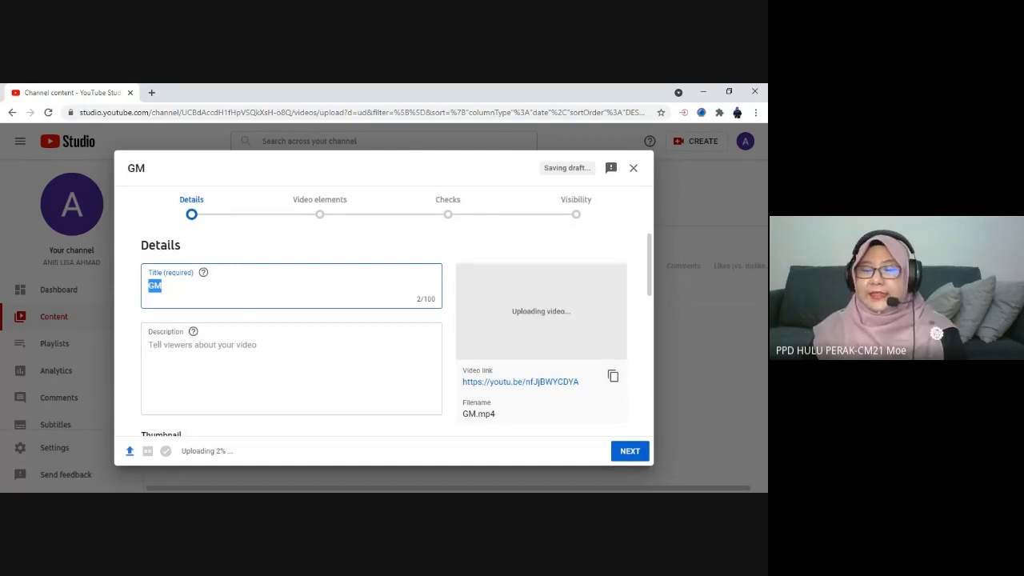
Replace the default title GM with 'KIMIA TINGKATAN 5'
{"action": "key", "text": "alt+Tab"}
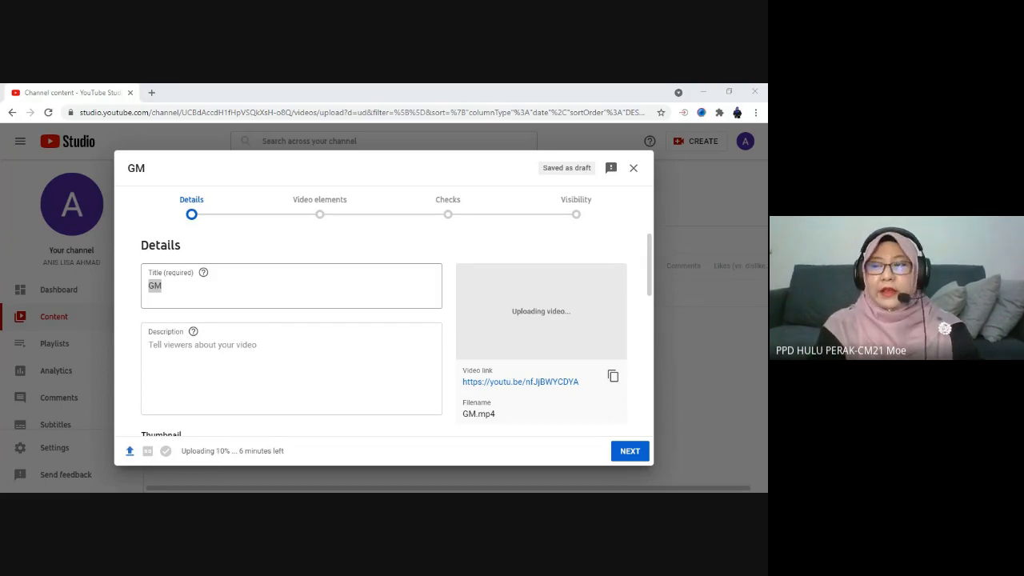
{"action": "left_click", "coordinate": [163, 286]}
{"action": "key", "text": "BackSpace"}
{"action": "key", "text": "BackSpace"}
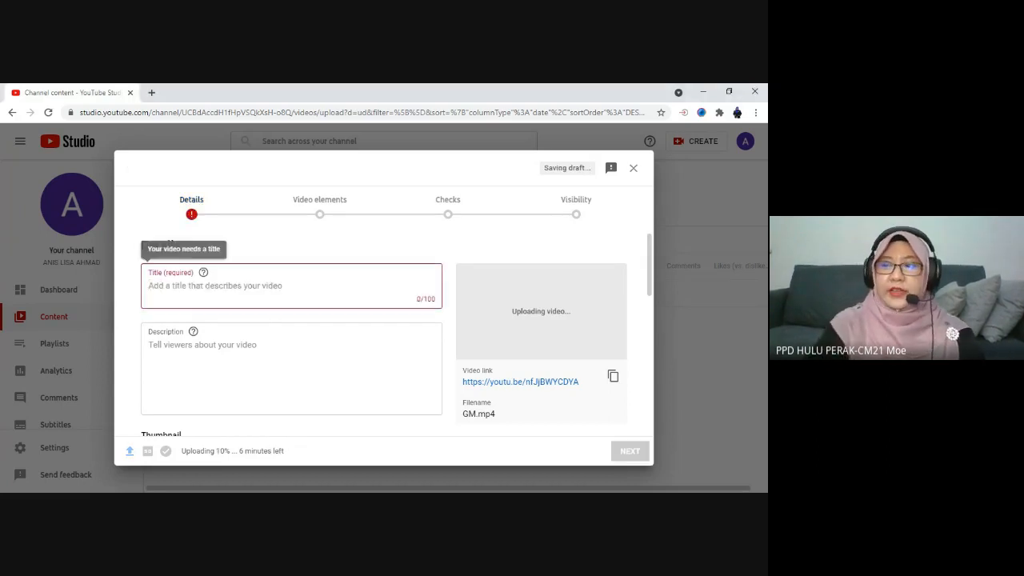
{"action": "type", "text": "KIMIA "}
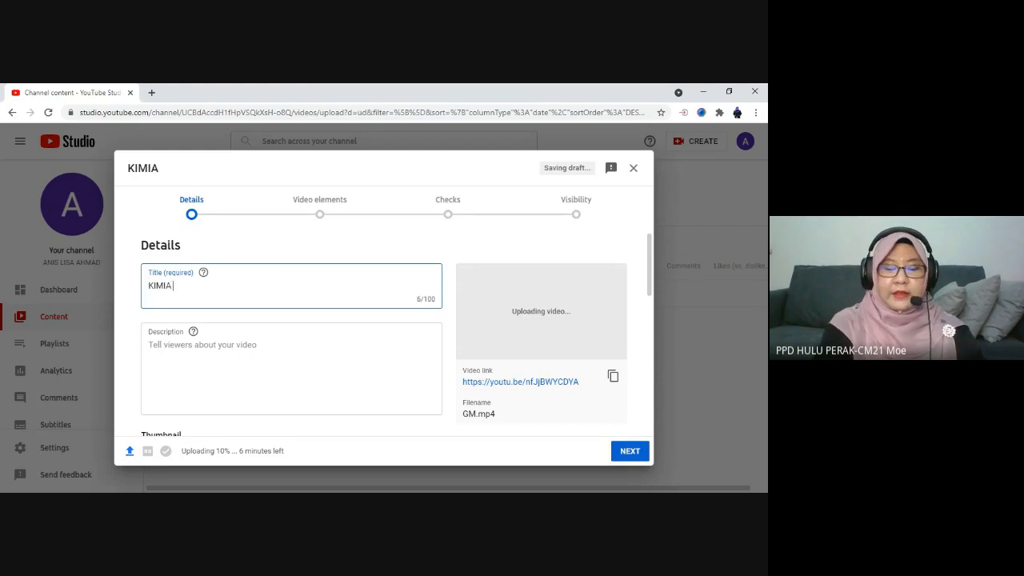
{"action": "type", "text": "TINGKATYAN"}
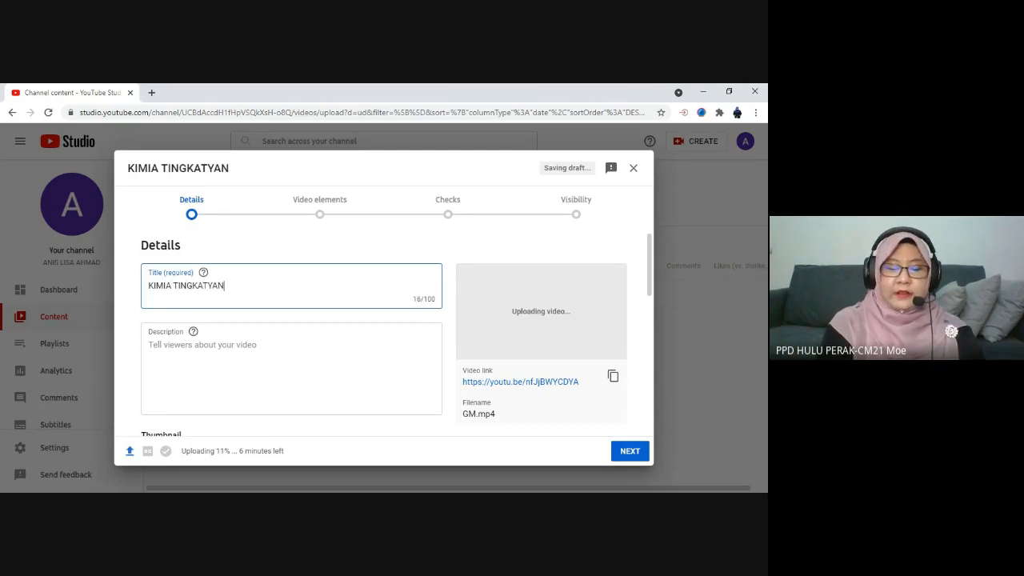
{"action": "key", "text": "BackSpace"}
{"action": "key", "text": "BackSpace"}
{"action": "key", "text": "BackSpace"}
{"action": "type", "text": "AN 5"}
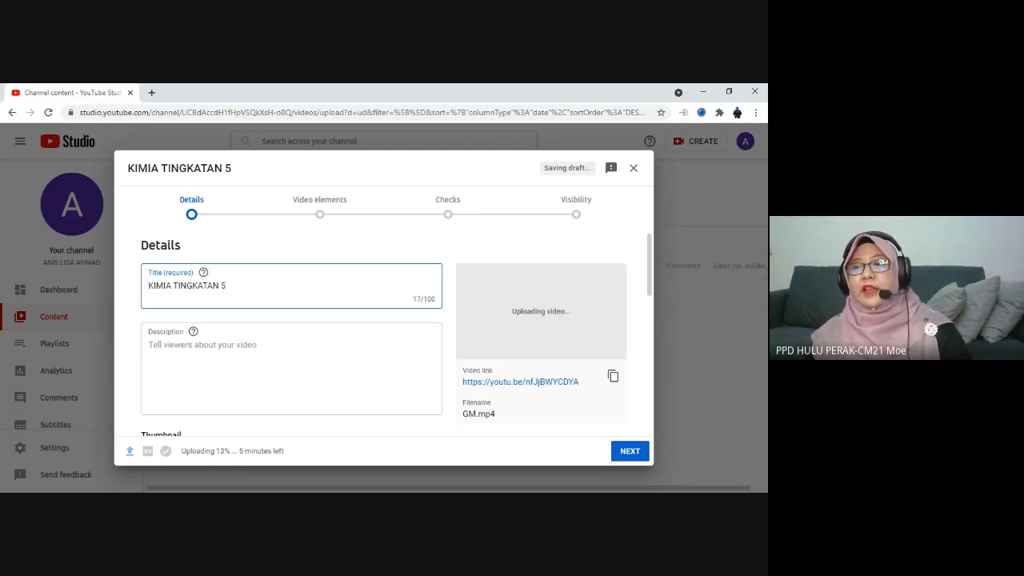
Change the title to 'BAHASA INGGERIS: PREPOSITIONS TINGKATAN 5 SPM KSSM', dropping GRAMMAR
{"action": "left_click_drag", "start_coordinate": [172, 286], "coordinate": [148, 285]}
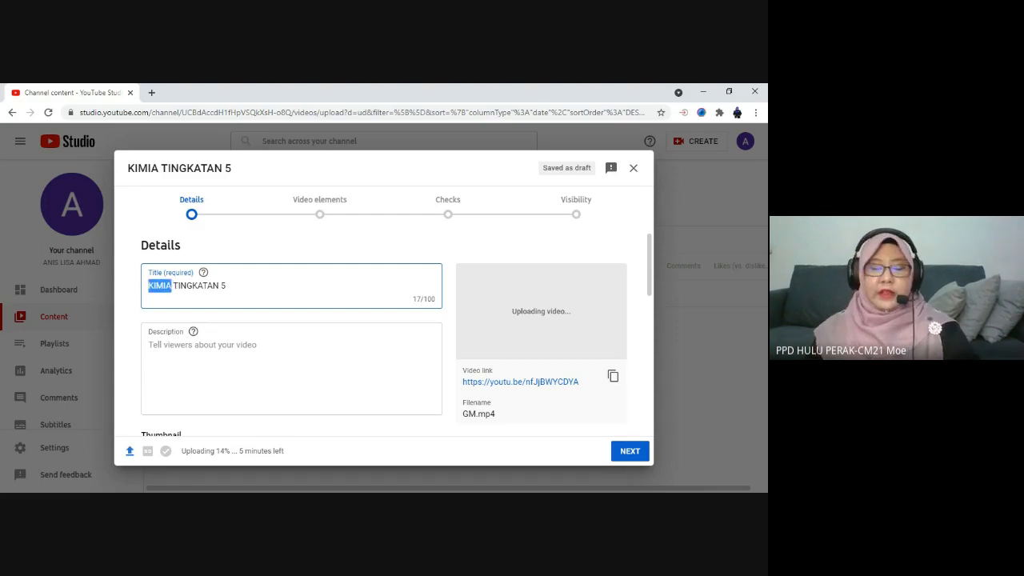
{"action": "type", "text": "BAHASA ING"}
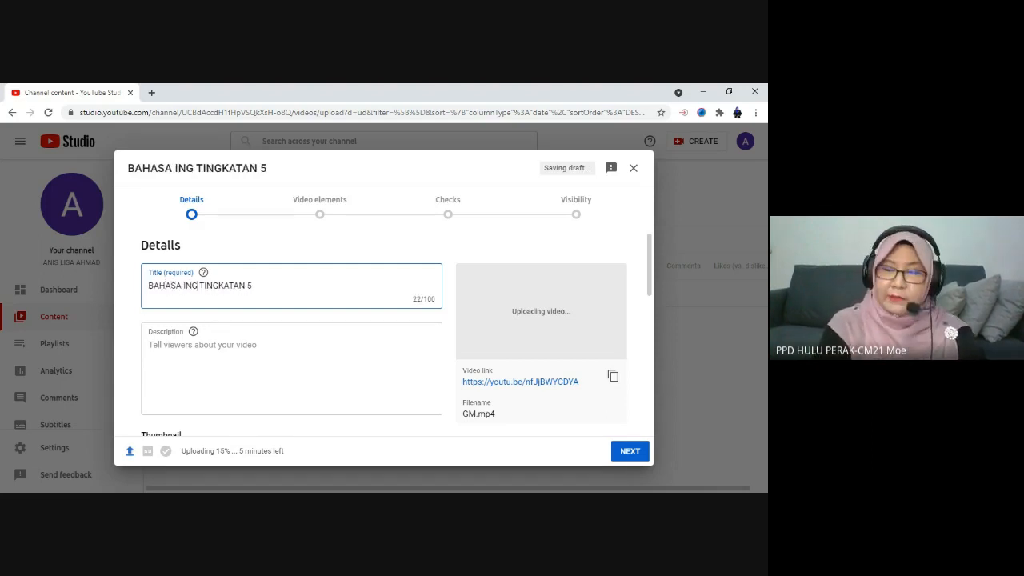
{"action": "type", "text": "GERIS "}
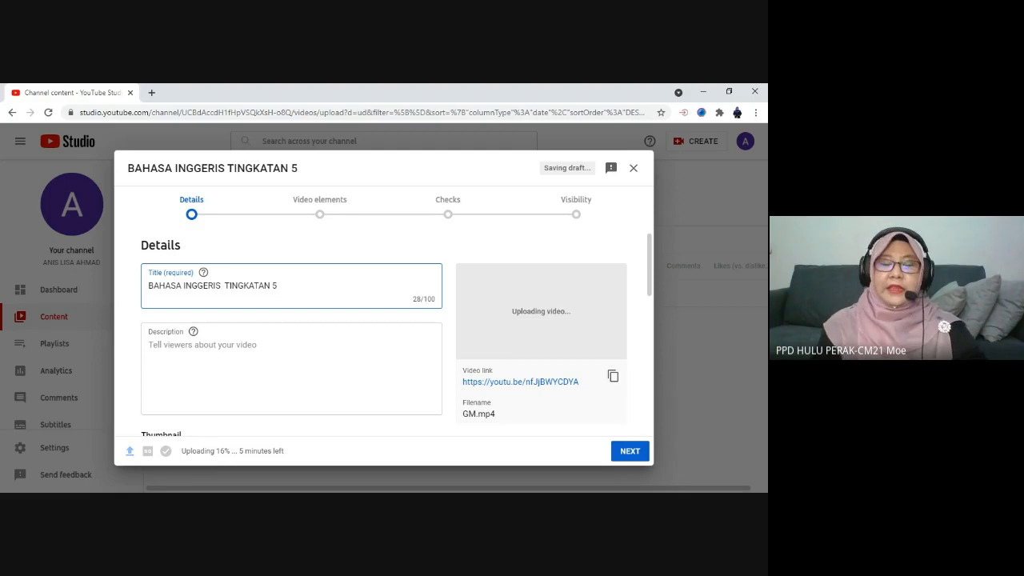
{"action": "type", "text": "GRAMMAR"}
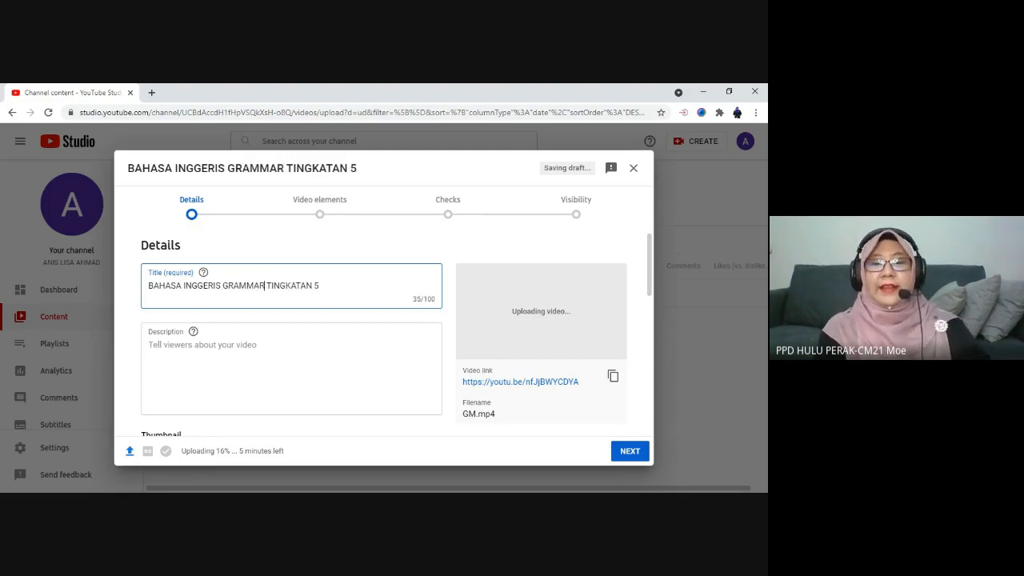
{"action": "type", "text": " PREPO"}
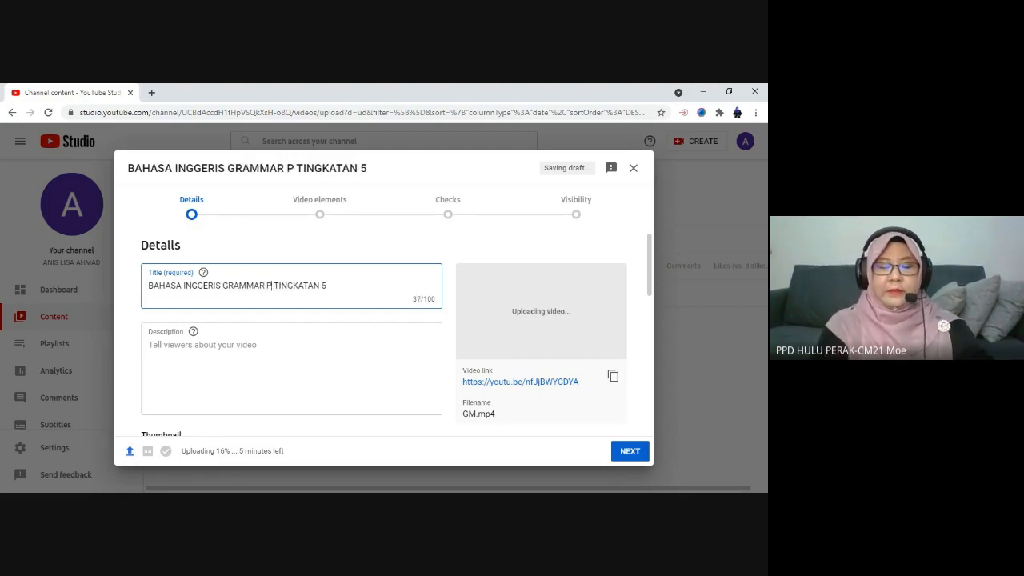
{"action": "type", "text": "SITIINS"}
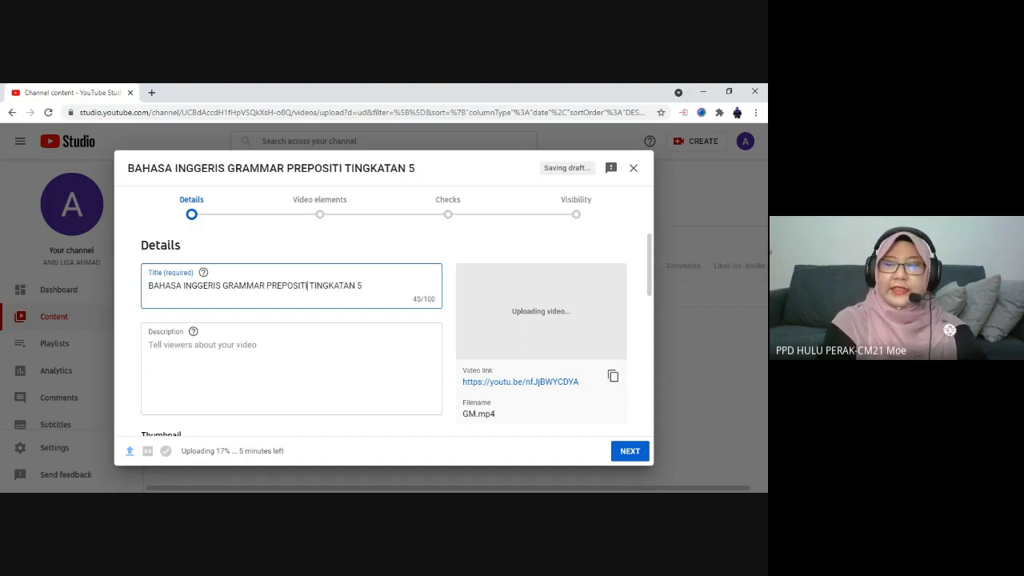
{"action": "key", "text": "BackSpace"}
{"action": "key", "text": "BackSpace"}
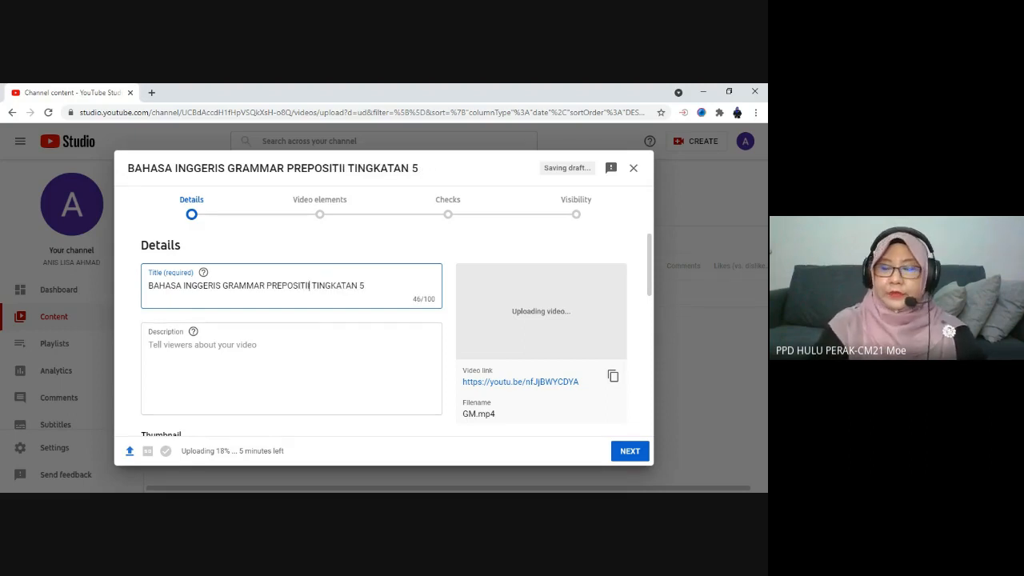
{"action": "key", "text": "BackSpace"}
{"action": "type", "text": "ONS"}
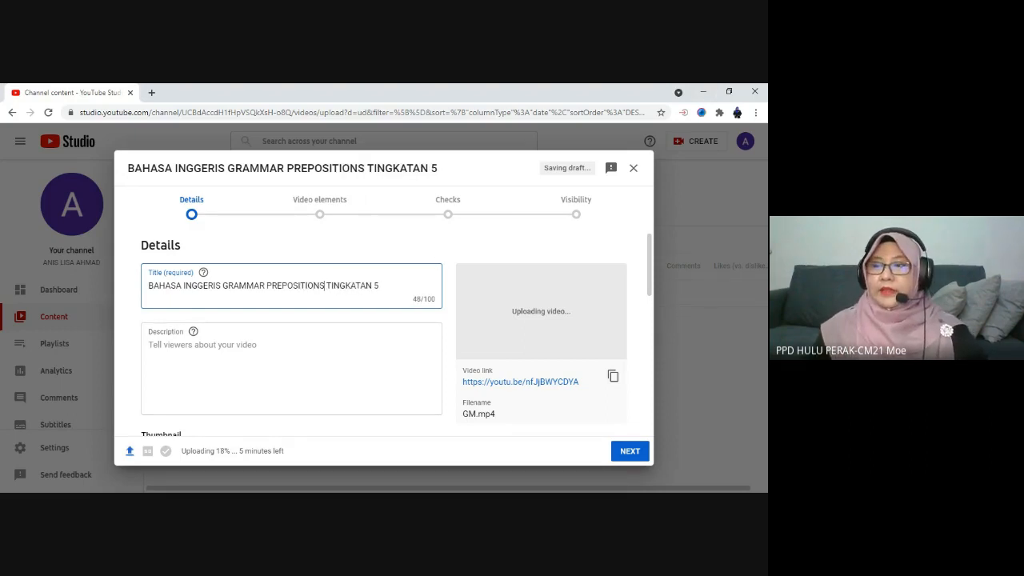
{"action": "key", "text": "shift+Left"}
{"action": "key", "text": "shift+Left"}
{"action": "key", "text": "shift+Left"}
{"action": "key", "text": "shift+Left"}
{"action": "key", "text": "shift+Left"}
{"action": "key", "text": "shift+Left"}
{"action": "key", "text": "shift+Left"}
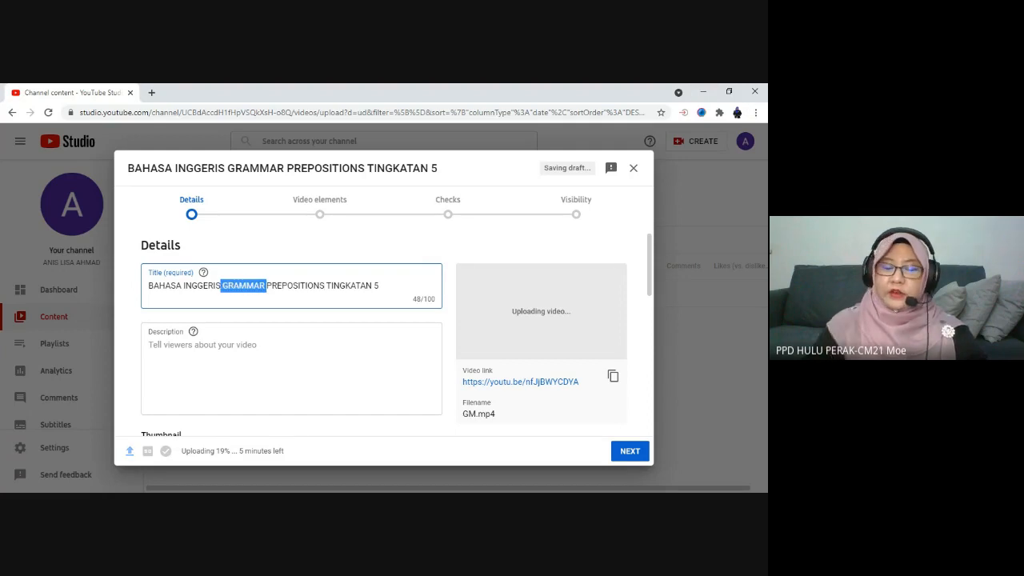
{"action": "key", "text": "BackSpace"}
{"action": "key", "text": "BackSpace"}
{"action": "type", "text": ":"}
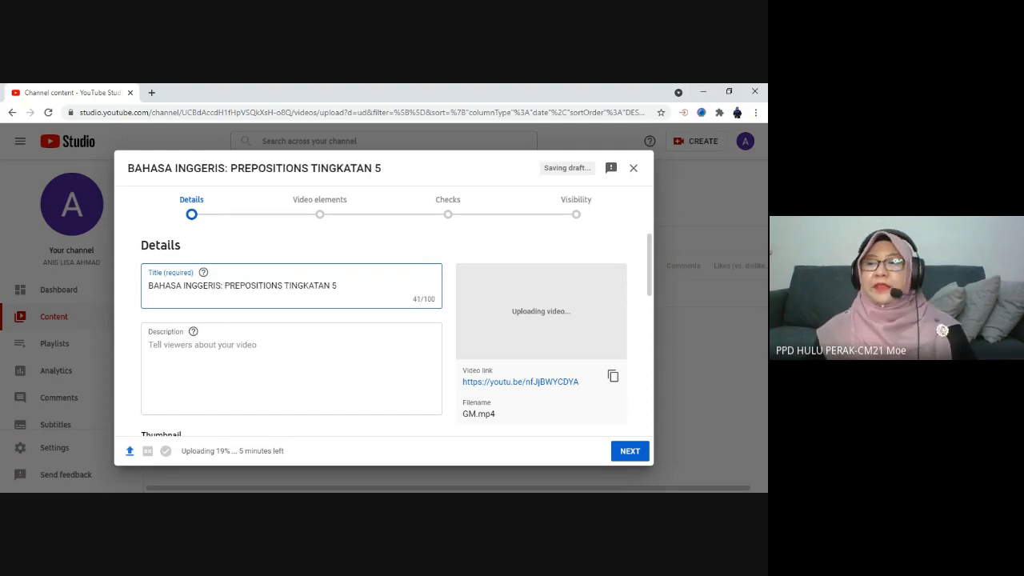
{"action": "type", "text": " SPM"}
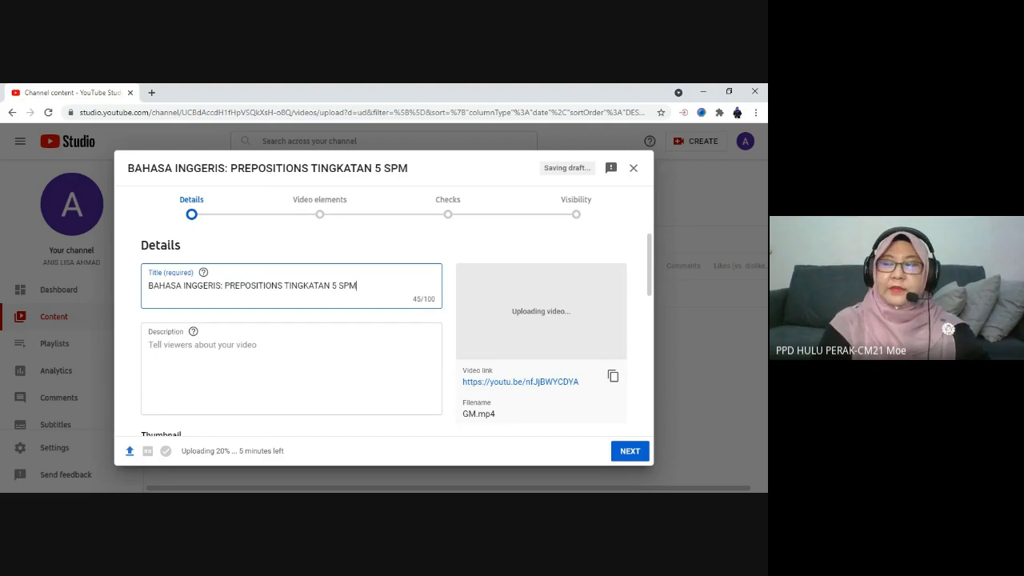
{"action": "type", "text": " KSSM"}
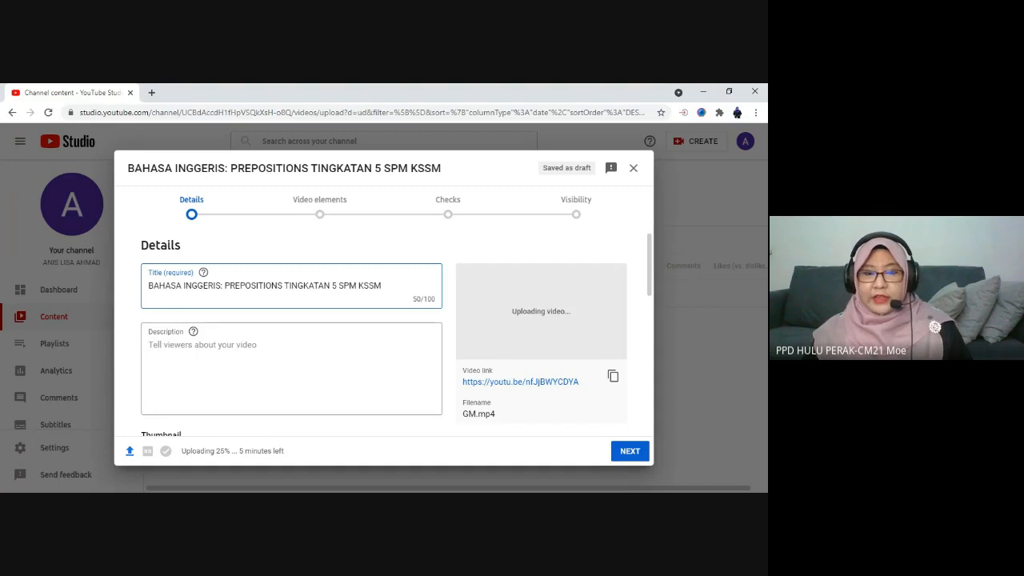
Write description lines for the teacher's name, 'MP: BAHASA INGGERIS' and 'NAMA SEKOLAH SMK GERIK'
{"action": "left_click", "coordinate": [149, 344]}
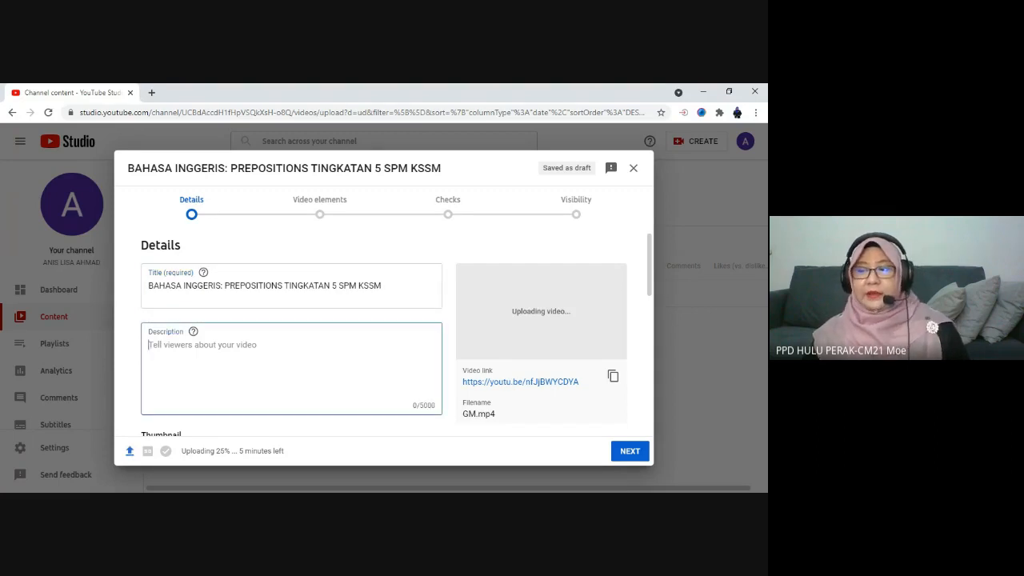
{"action": "type", "text": "NAMA"}
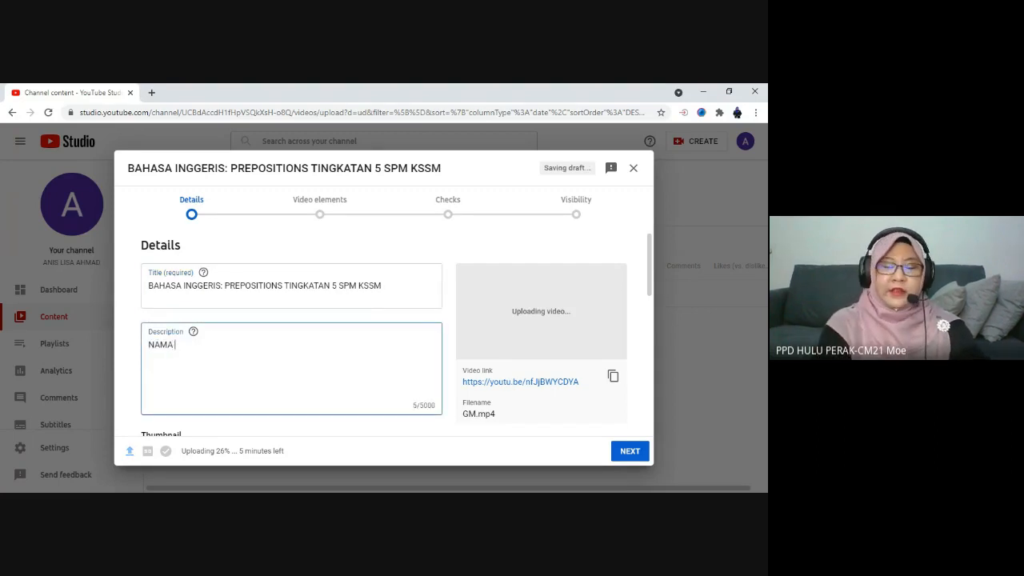
{"action": "type", "text": " GURU"}
{"action": "key", "text": "BackSpace"}
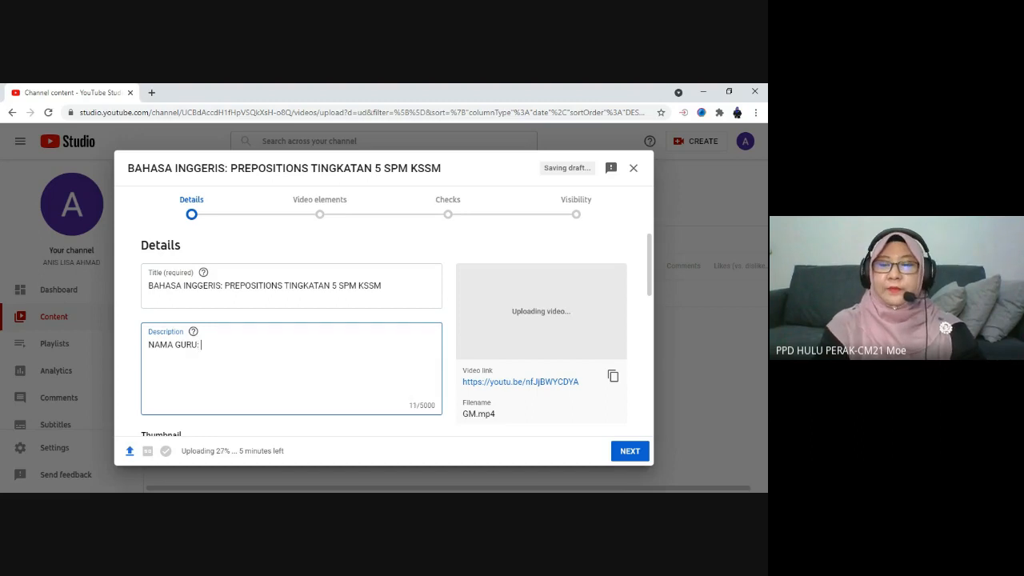
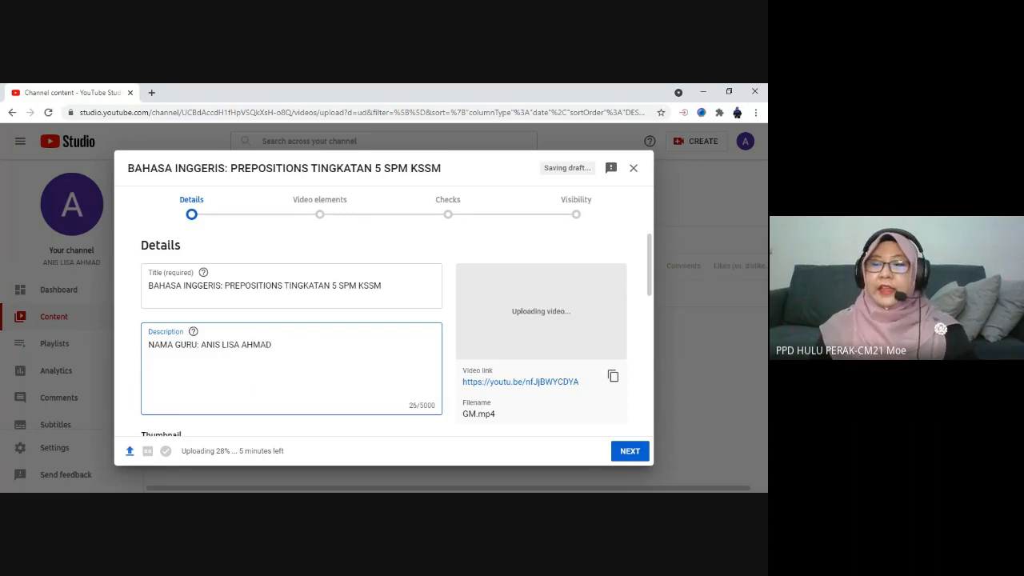
{"action": "key", "text": "Return"}
{"action": "type", "text": "MP"}
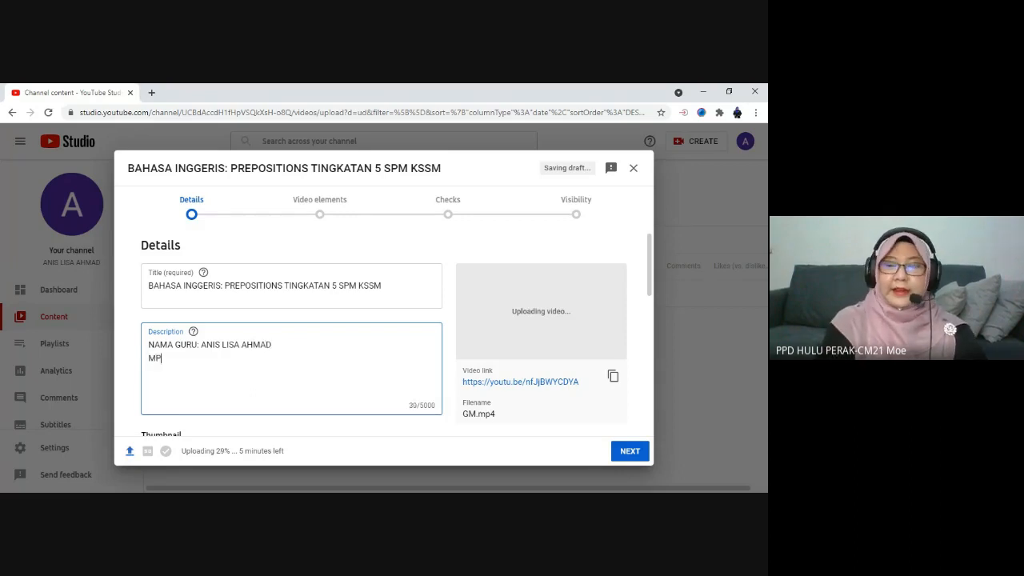
{"action": "type", "text": ": BAHASA"}
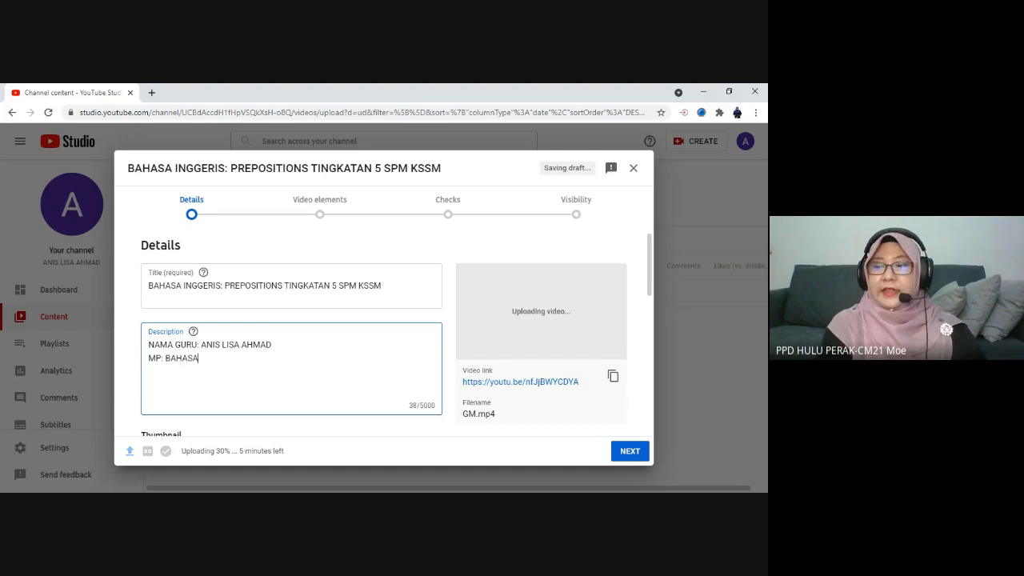
{"action": "type", "text": " INGGERIS"}
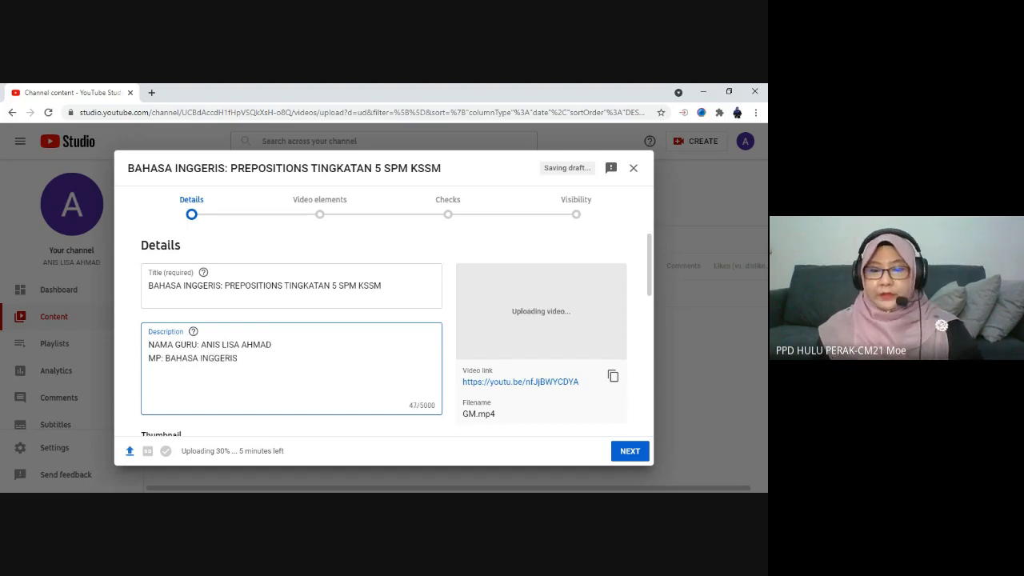
{"action": "key", "text": "Return"}
{"action": "type", "text": "NAMA SEKOL"}
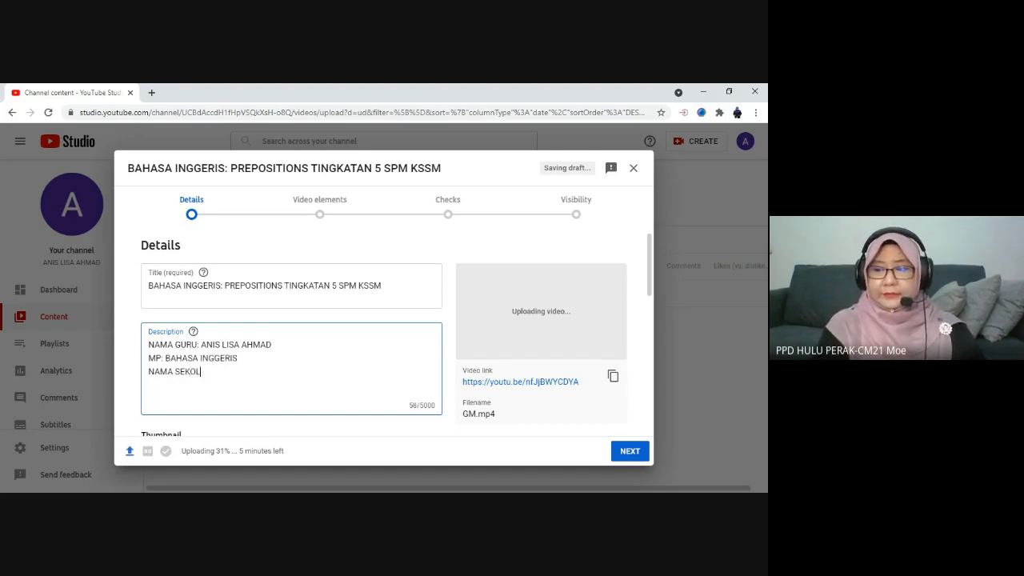
{"action": "type", "text": "AH "}
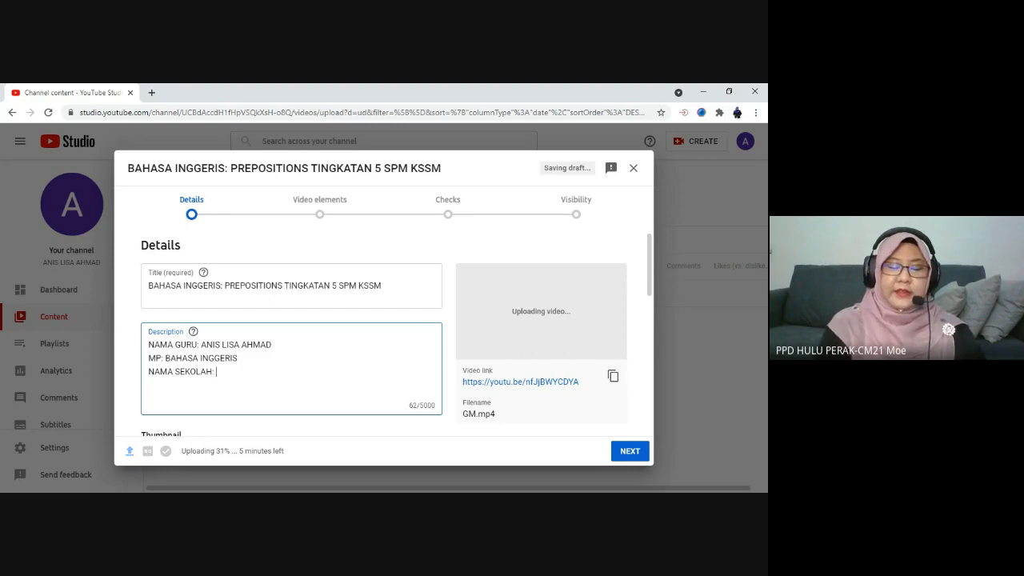
{"action": "type", "text": " SMK GERIK"}
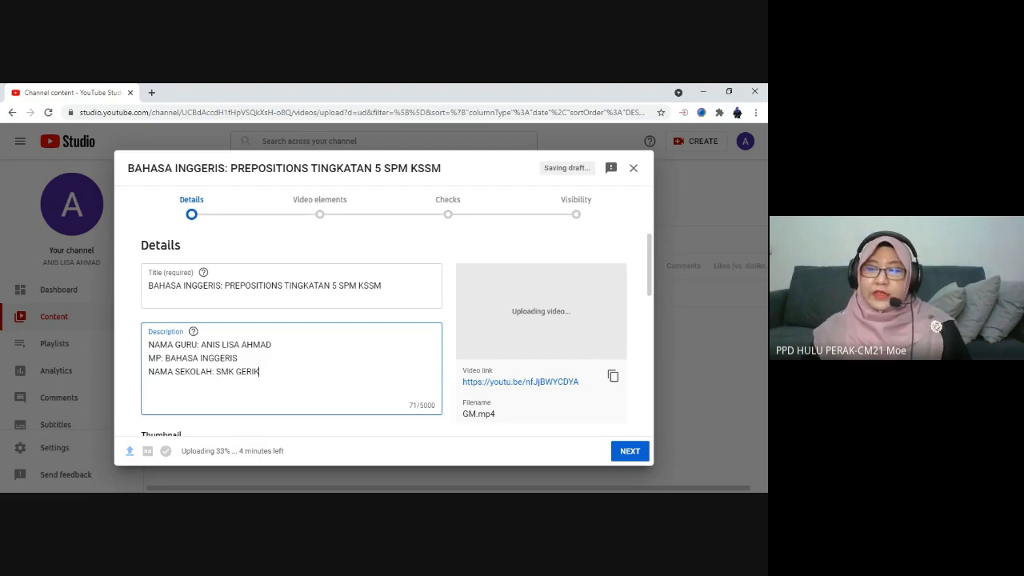
Add 'RAKAMAN VIDEO PENDEK SEKOLAH MENENGAH TAHUN 2021 DAERAH HULU PERAK' at the description's top
{"action": "left_click", "coordinate": [149, 344]}
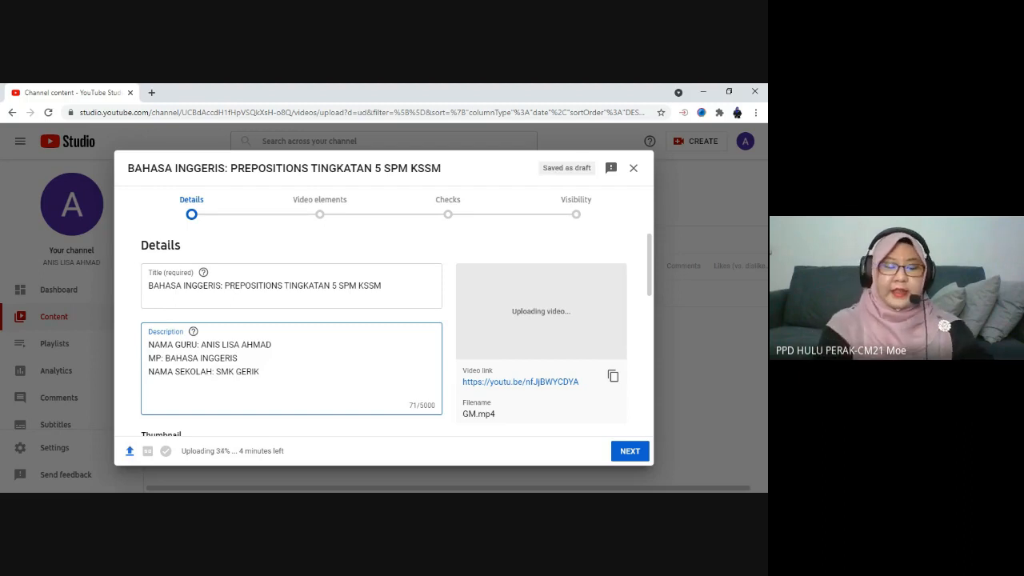
{"action": "type", "text": "RAKAMAN P"}
{"action": "key", "text": "BackSpace"}
{"action": "key", "text": "BackSpace"}
{"action": "key", "text": "BackSpace"}
{"action": "key", "text": "BackSpace"}
{"action": "key", "text": "BackSpace"}
{"action": "key", "text": "BackSpace"}
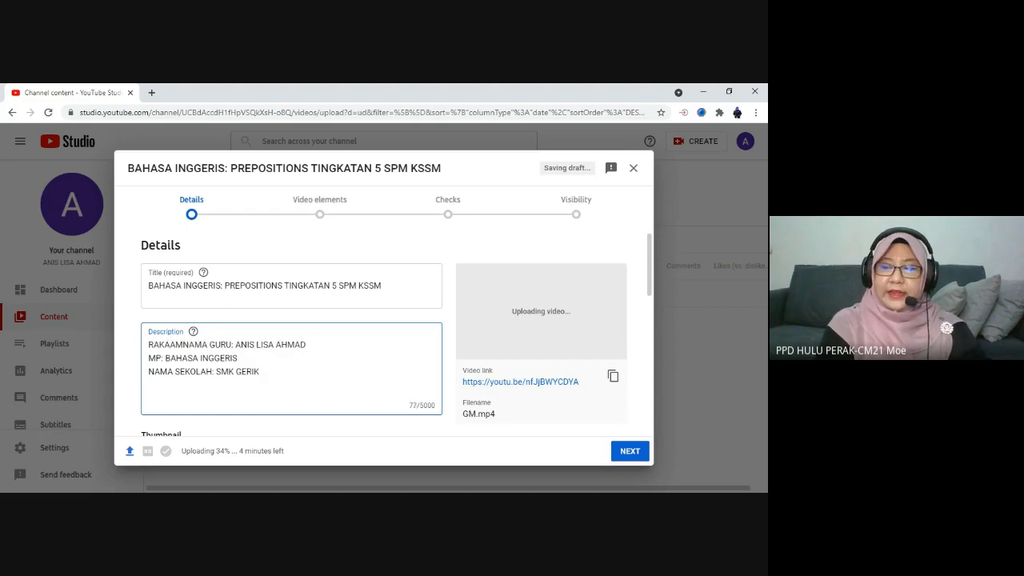
{"action": "type", "text": "AM"}
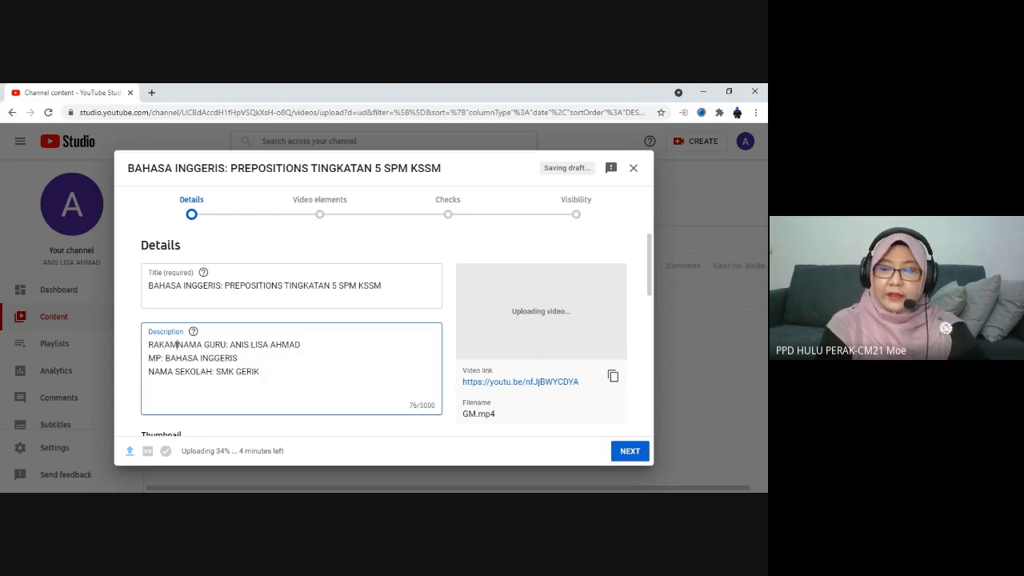
{"action": "type", "text": "AN VIDEO"}
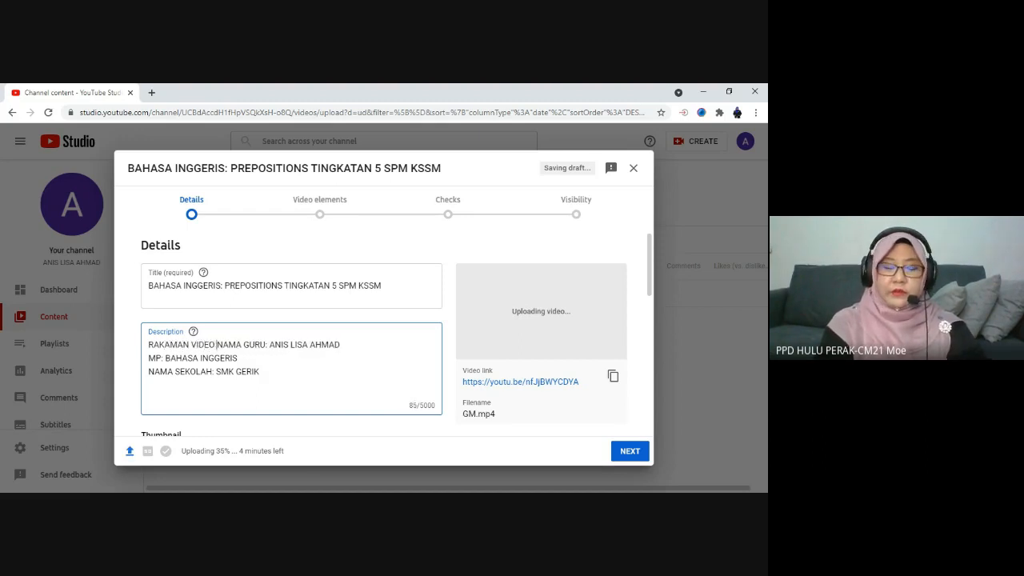
{"action": "type", "text": " PENDEK SEKO"}
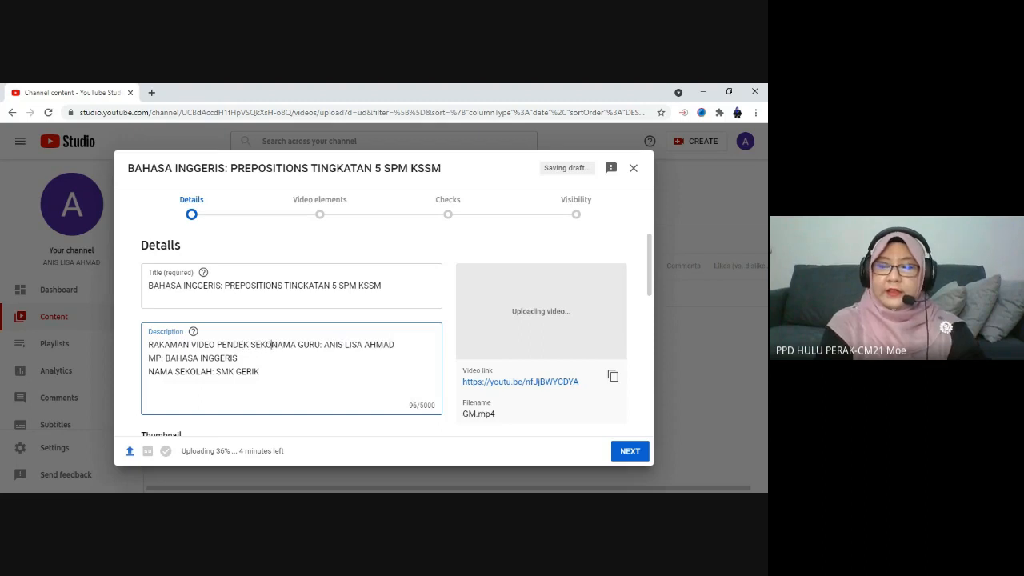
{"action": "type", "text": "LAH"}
{"action": "key", "text": "Return"}
{"action": "key", "text": "Return"}
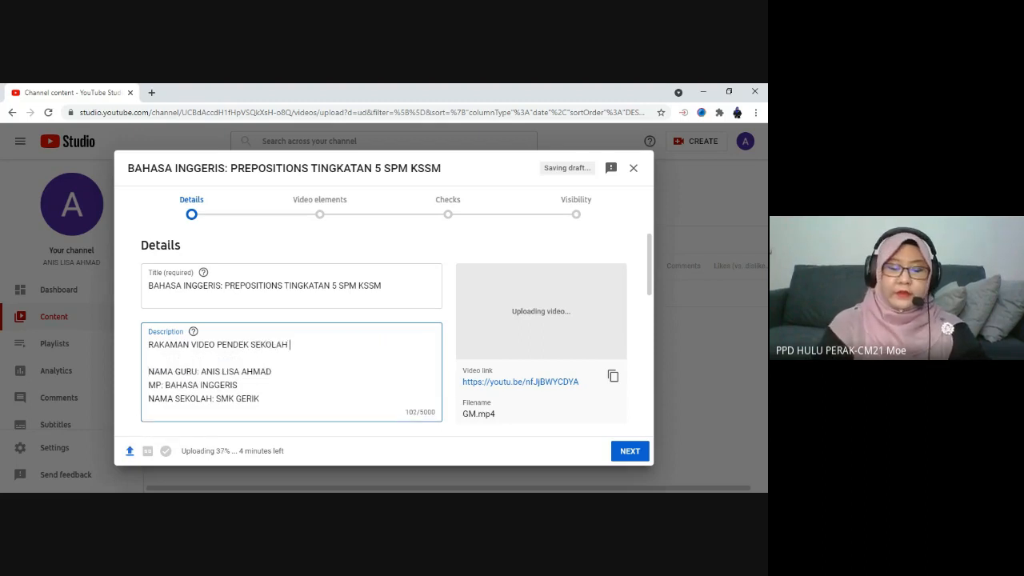
{"action": "type", "text": "MENENGAH TAHUN "}
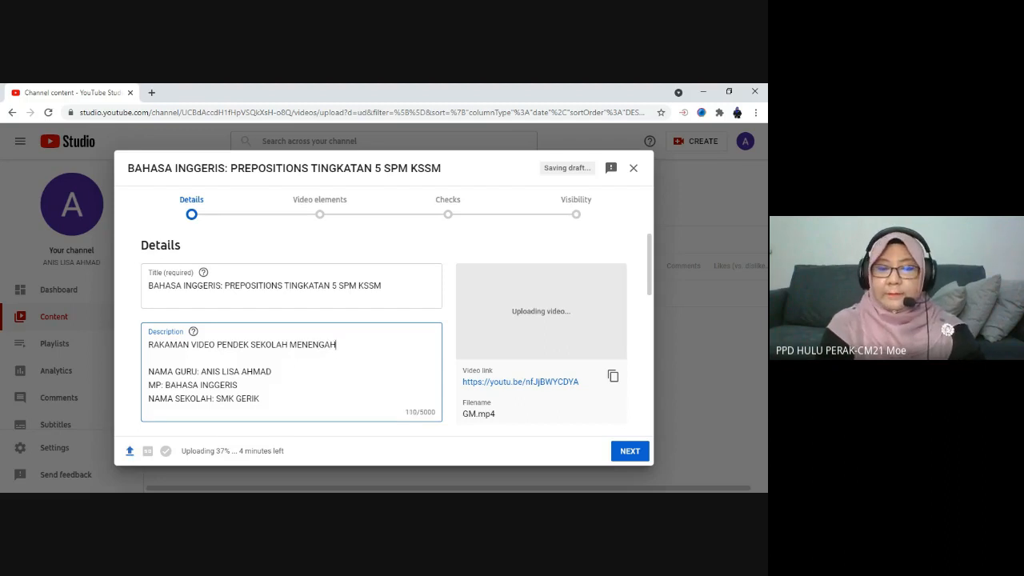
{"action": "type", "text": "2"}
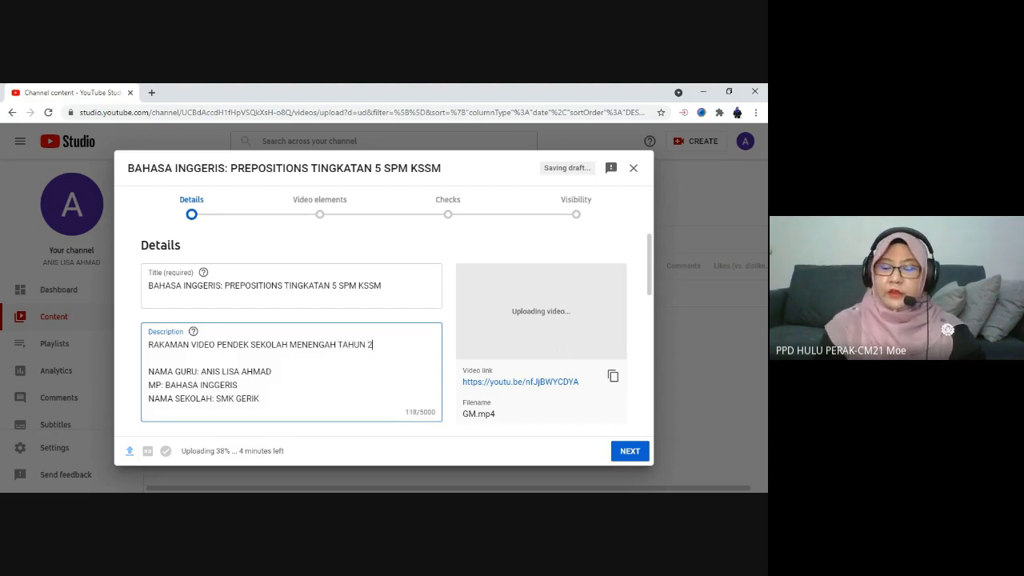
{"action": "type", "text": "021 D"}
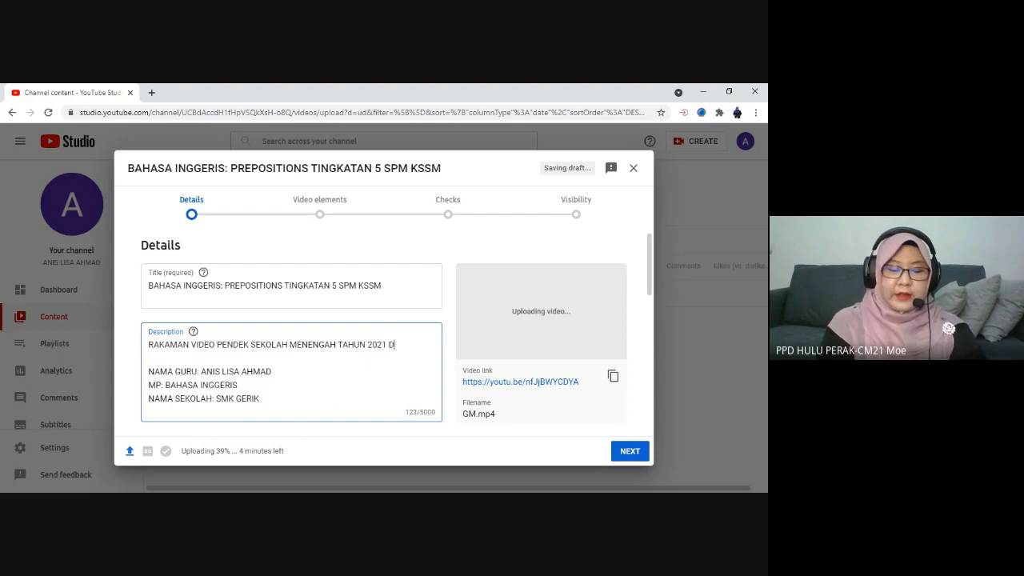
{"action": "type", "text": "AERAH HULU PERAK"}
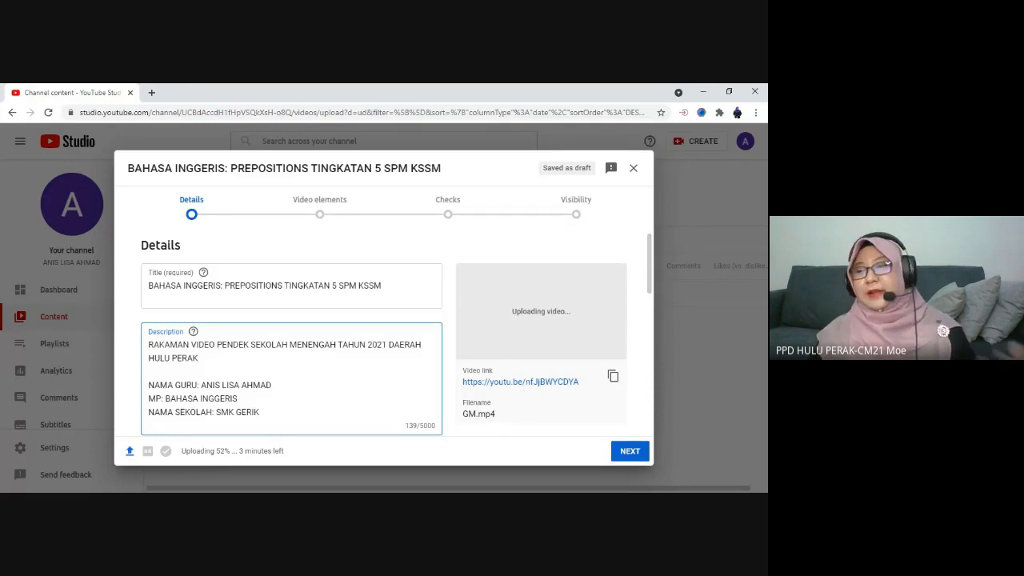
Try uploading a custom thumbnail twice, closing the phone-verification notice in between
{"action": "scroll", "coordinate": [509, 417], "scroll_direction": "down", "scroll_amount": 1}
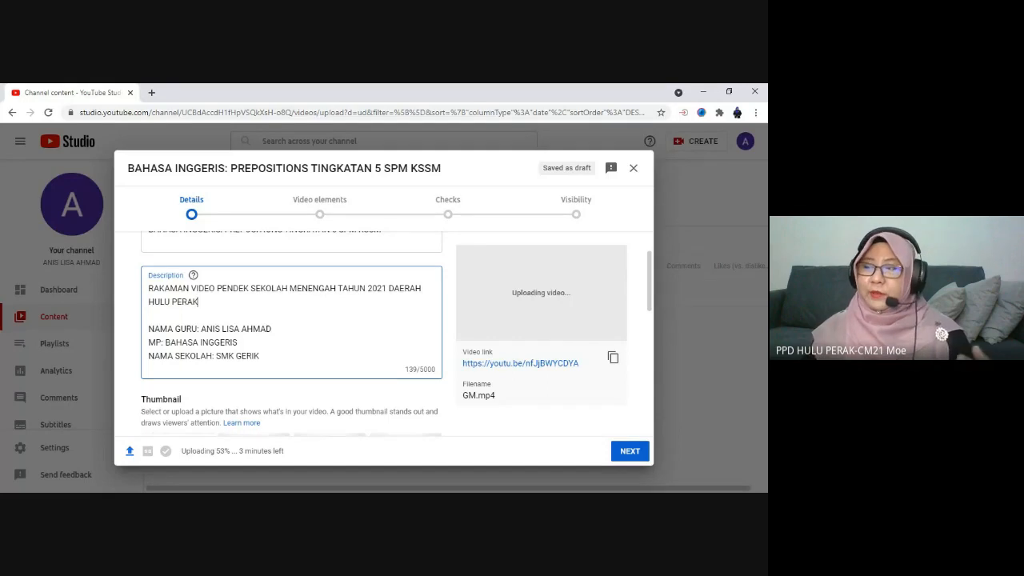
{"action": "scroll", "coordinate": [384, 336], "scroll_direction": "down", "scroll_amount": 1}
{"action": "scroll", "coordinate": [178, 327], "scroll_direction": "down", "scroll_amount": 1}
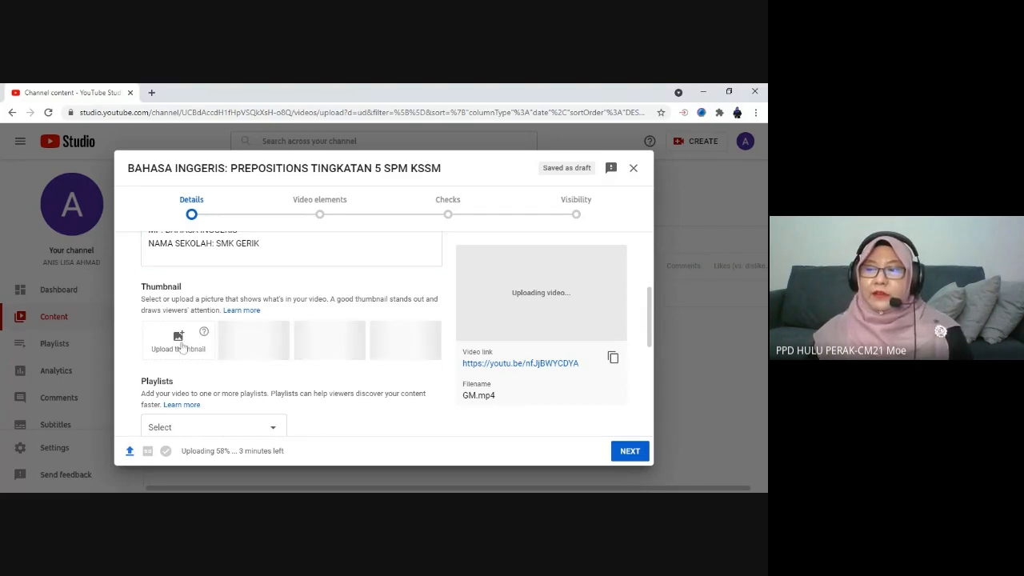
{"action": "left_click", "coordinate": [179, 346]}
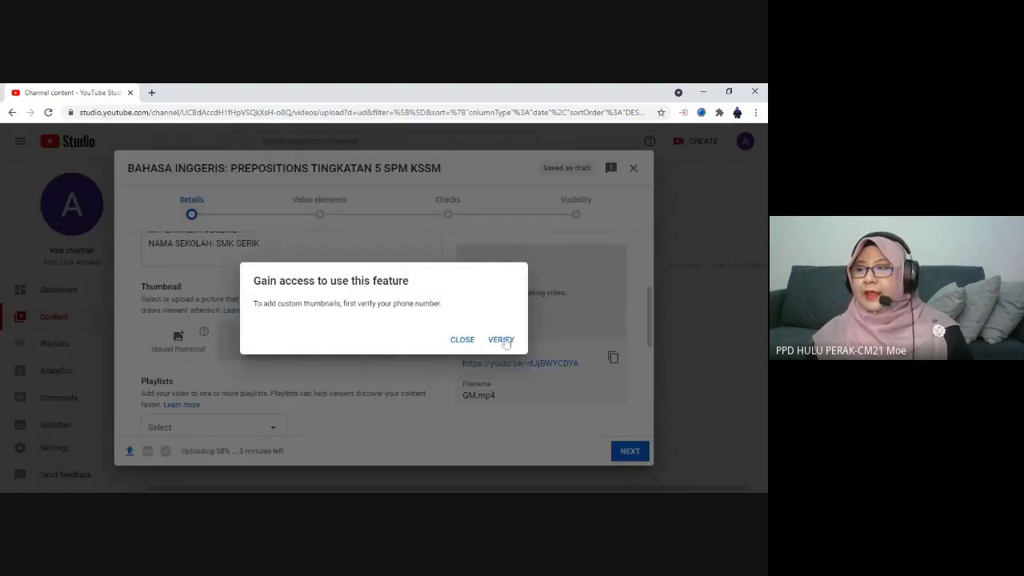
{"action": "left_click", "coordinate": [460, 339]}
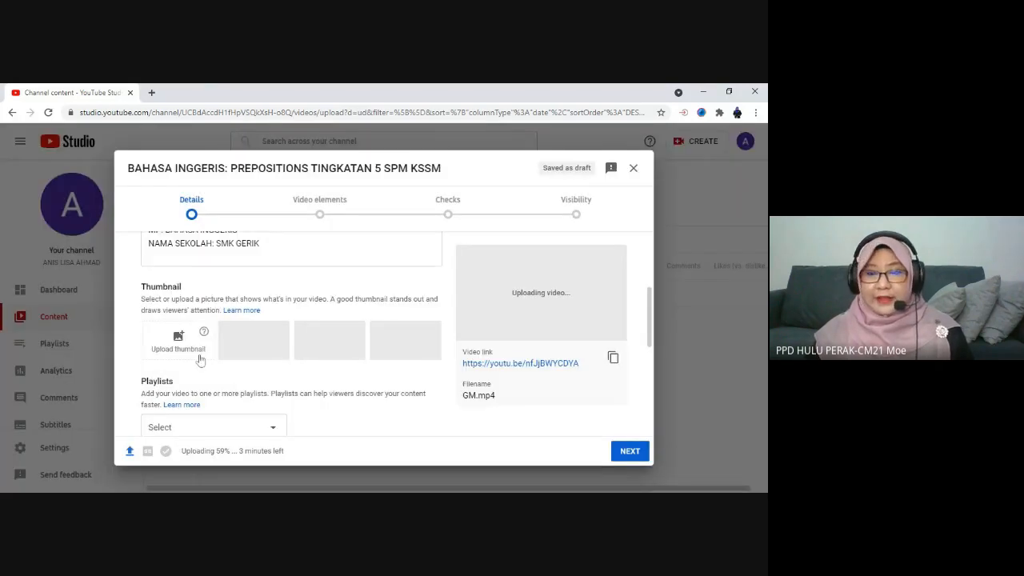
{"action": "left_click", "coordinate": [184, 342]}
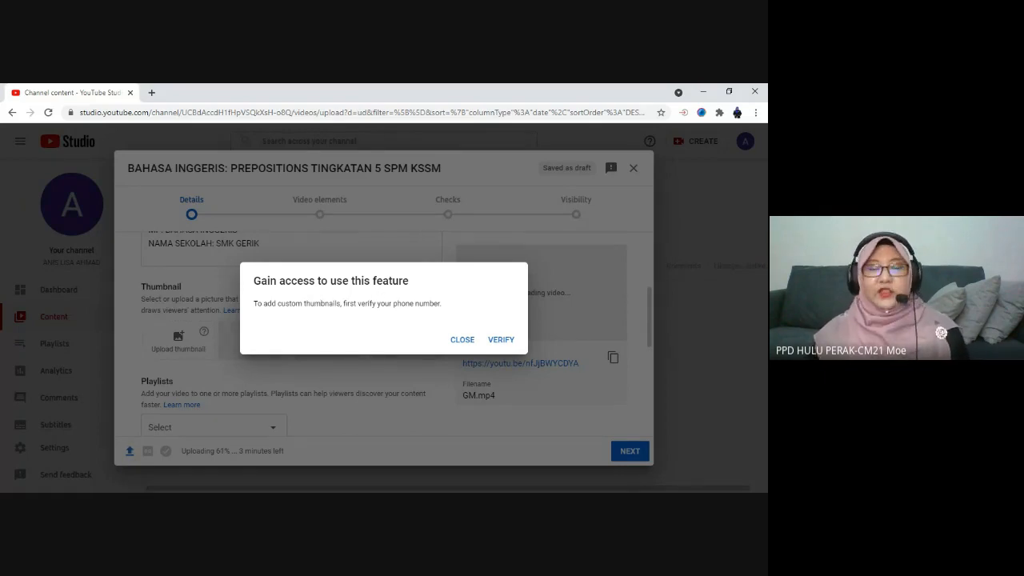
Verify the account's phone number, entering it and submitting the 6-digit SMS code
{"action": "left_click", "coordinate": [501, 340]}
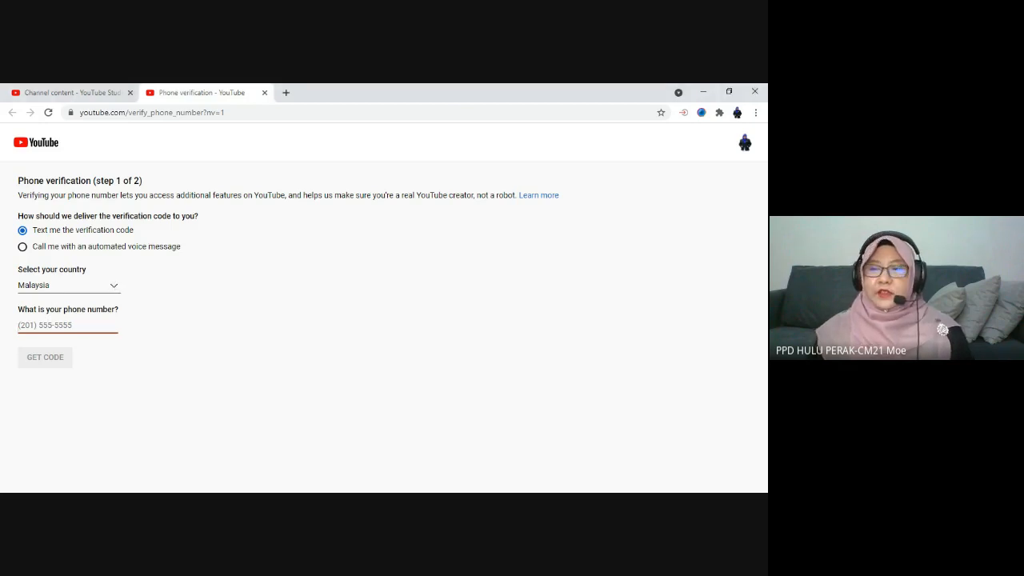
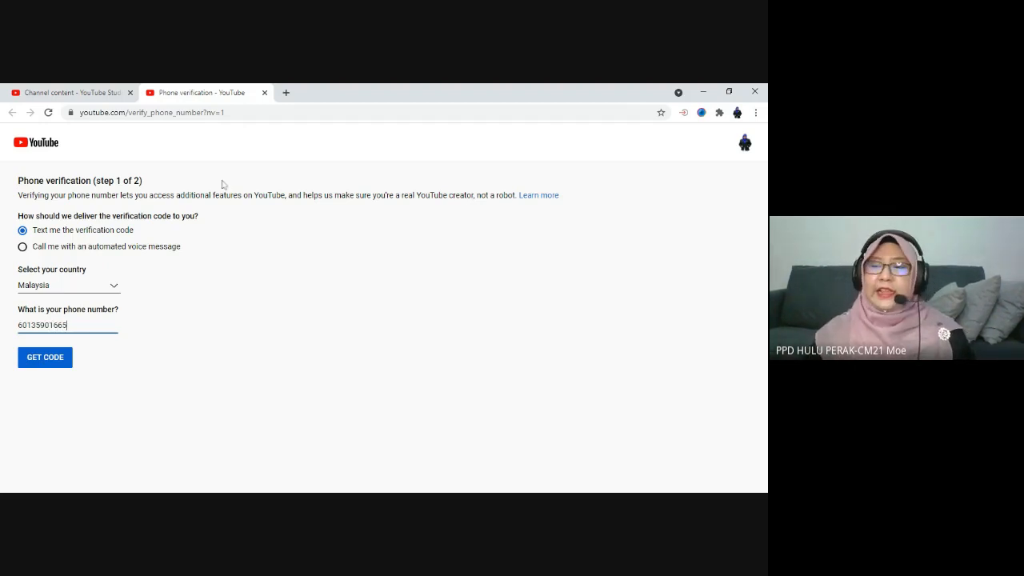
{"action": "left_click", "coordinate": [59, 360]}
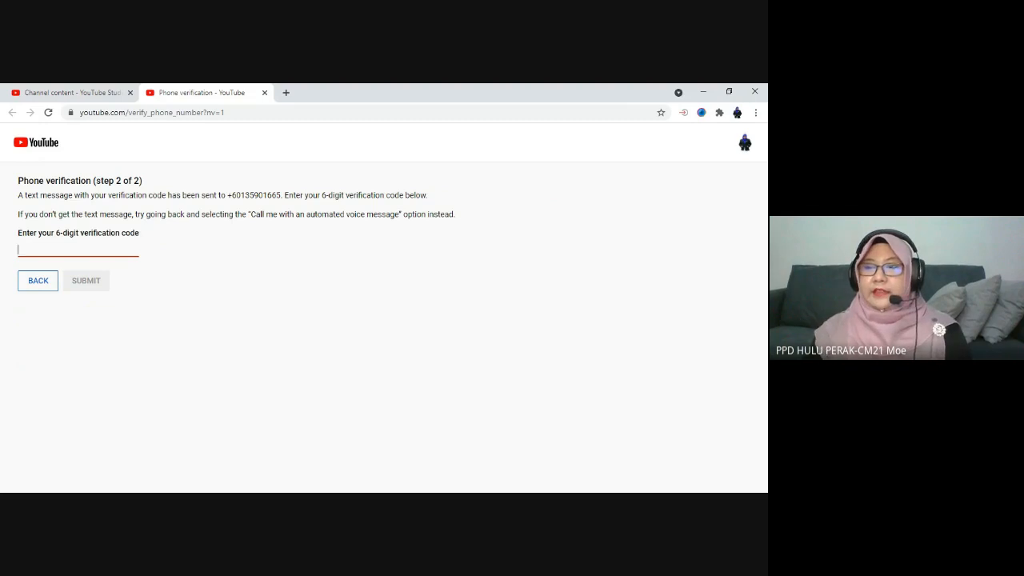
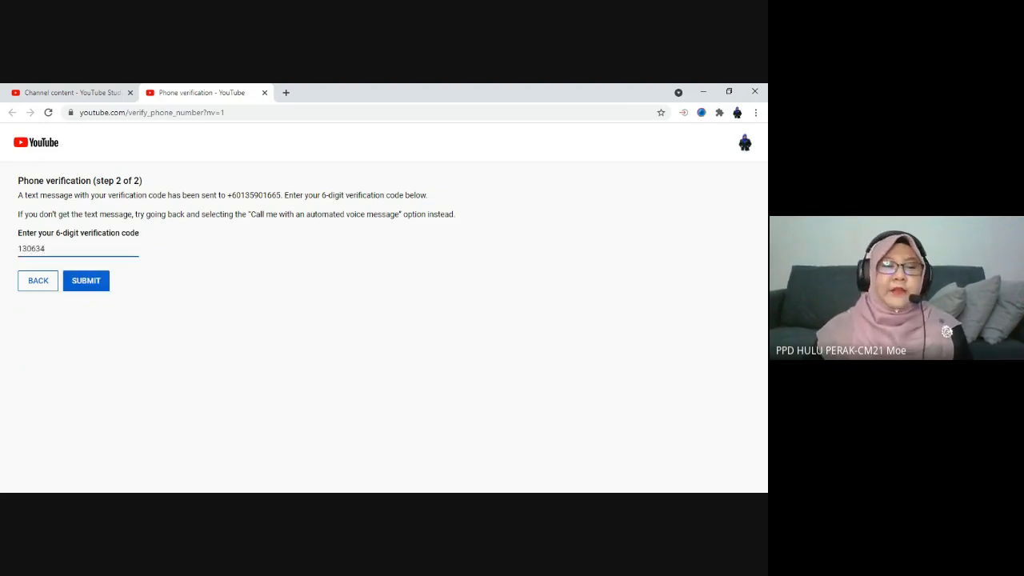
{"action": "left_click", "coordinate": [88, 284]}
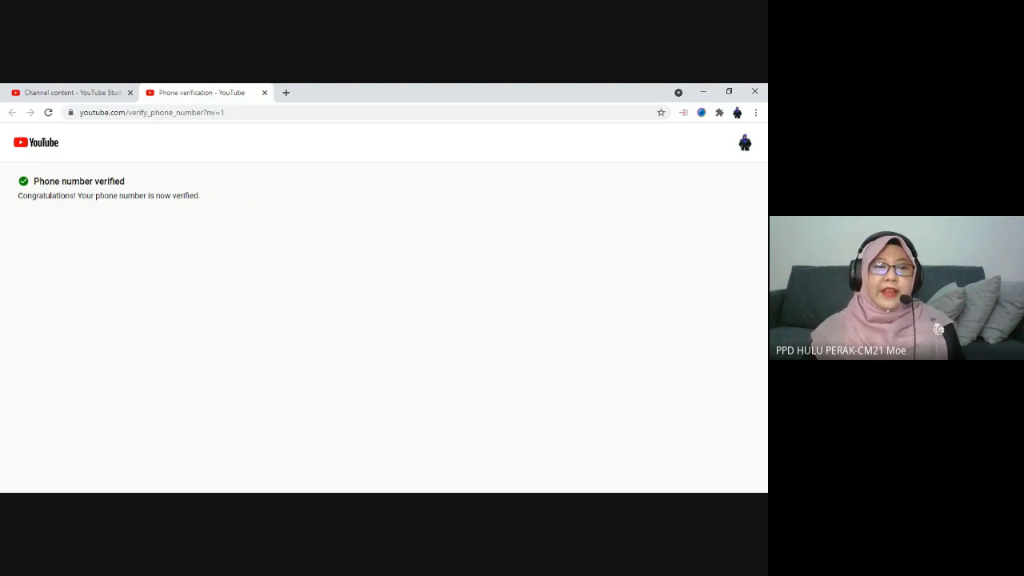
Return to the upload Details and recheck Upload thumbnail, closing the access prompt
{"action": "left_click", "coordinate": [68, 89]}
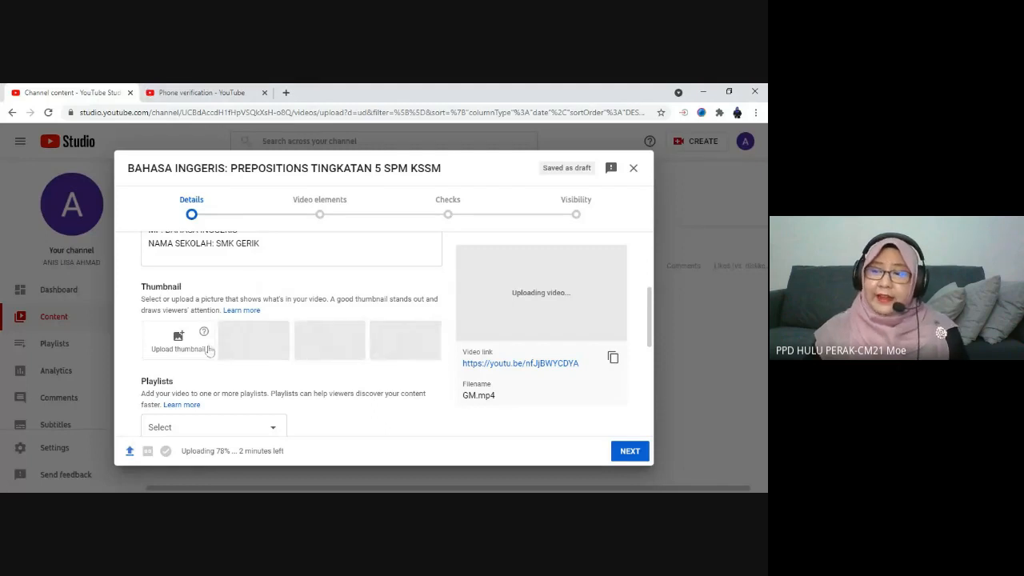
{"action": "left_click", "coordinate": [179, 342]}
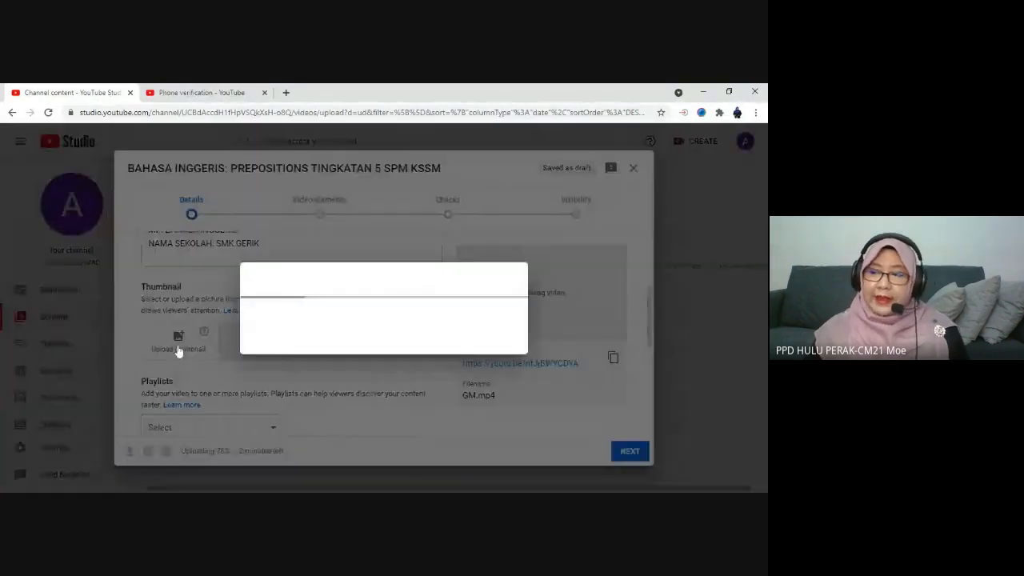
{"action": "left_click", "coordinate": [503, 341]}
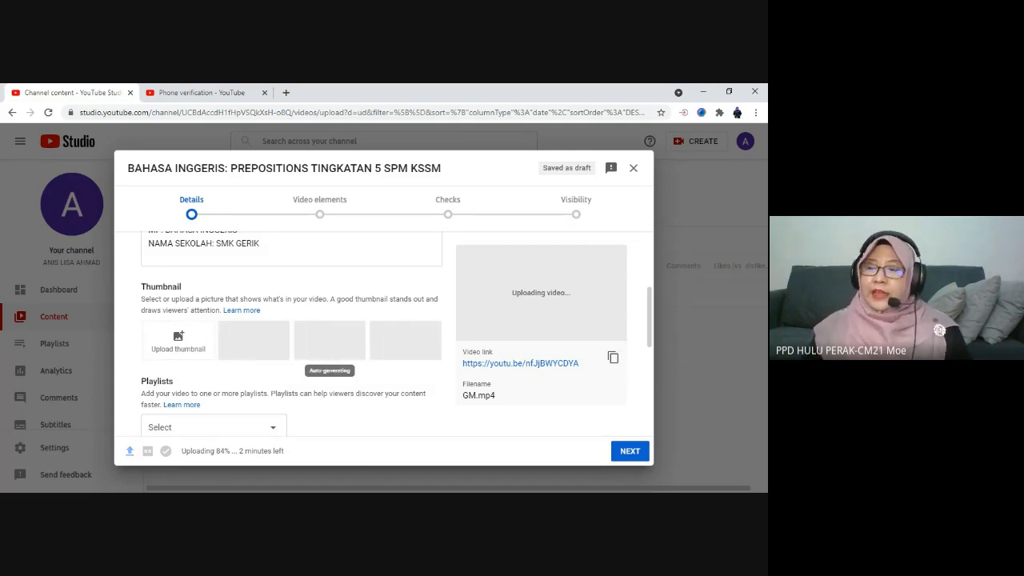
{"action": "scroll", "coordinate": [298, 340], "scroll_direction": "down", "scroll_amount": 1}
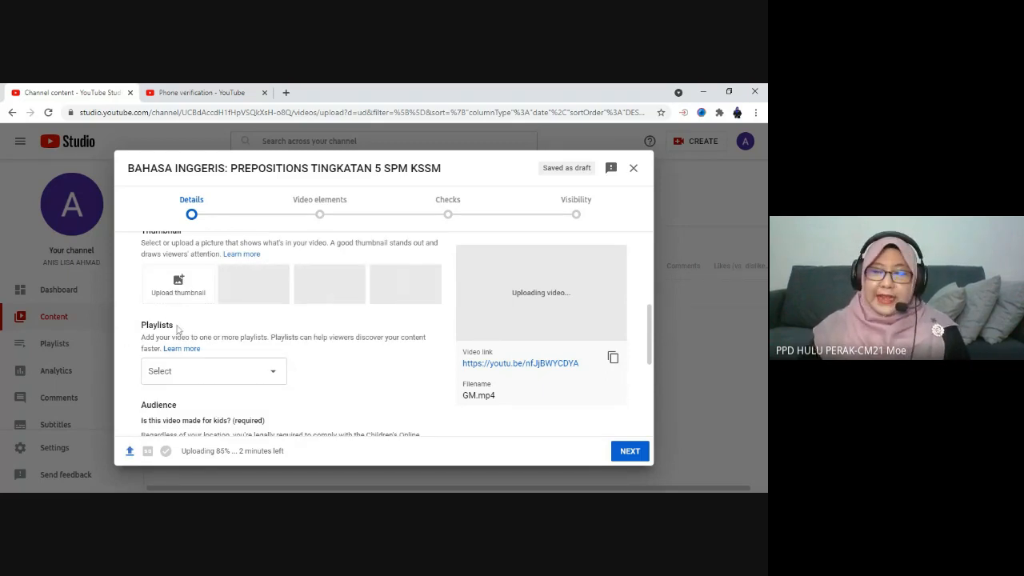
Open the Playlists selector, then scroll down the Details page to the Audience section
{"action": "left_click", "coordinate": [276, 375]}
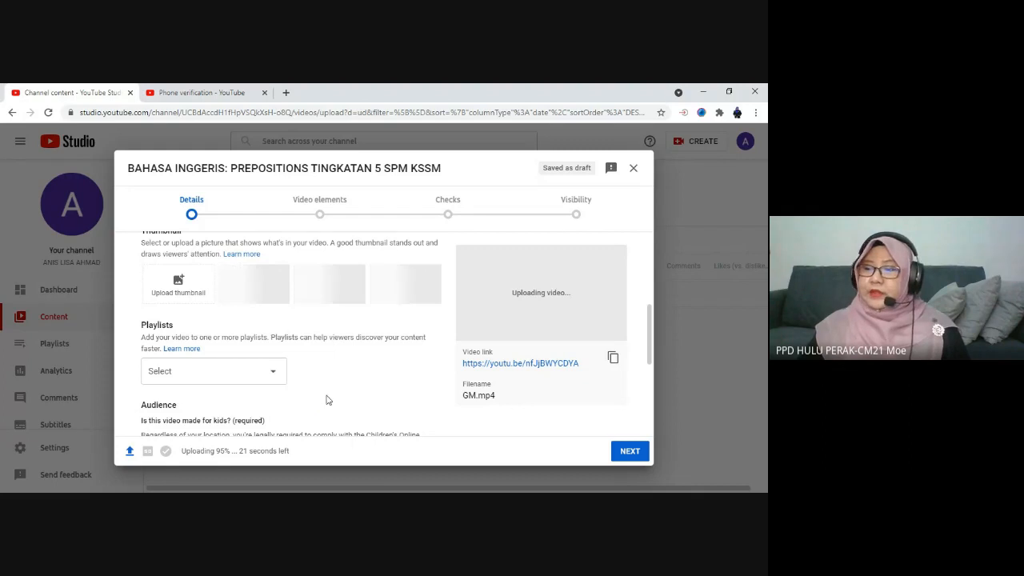
{"action": "scroll", "coordinate": [326, 399], "scroll_direction": "down", "scroll_amount": 1}
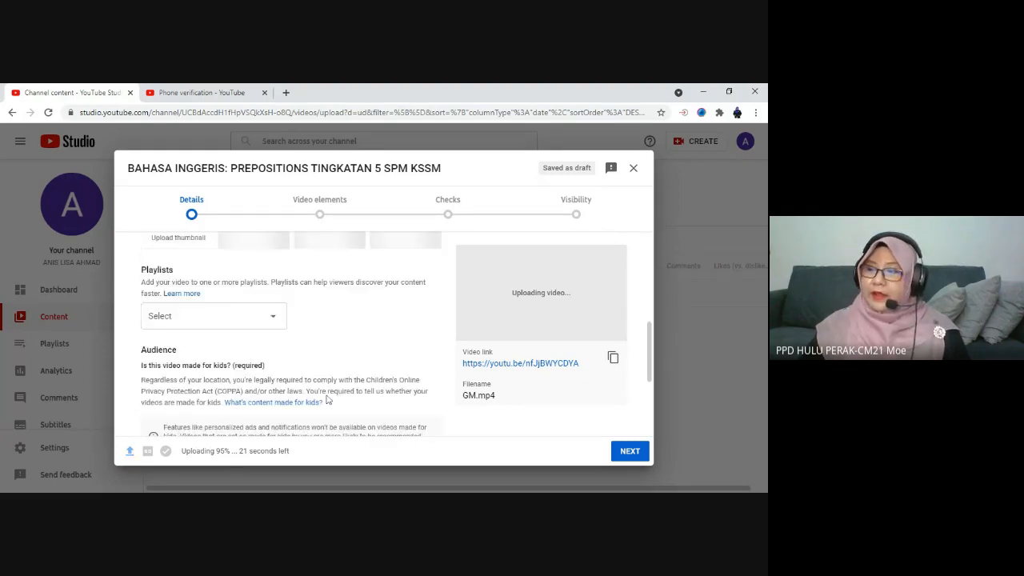
{"action": "scroll", "coordinate": [341, 404], "scroll_direction": "down", "scroll_amount": 2}
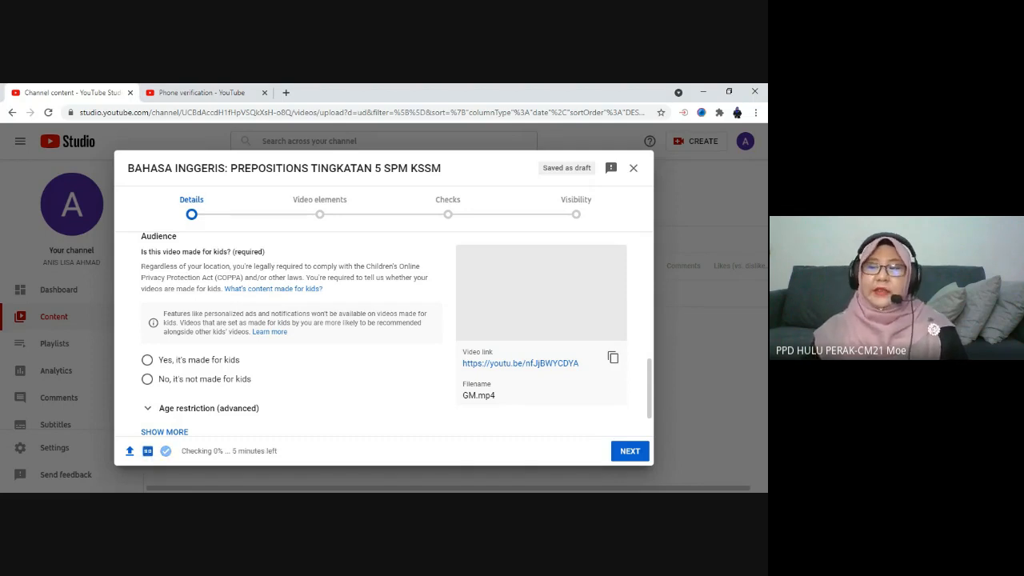
Choose 'No, it's not made for kids' under Audience
{"action": "left_click", "coordinate": [148, 381]}
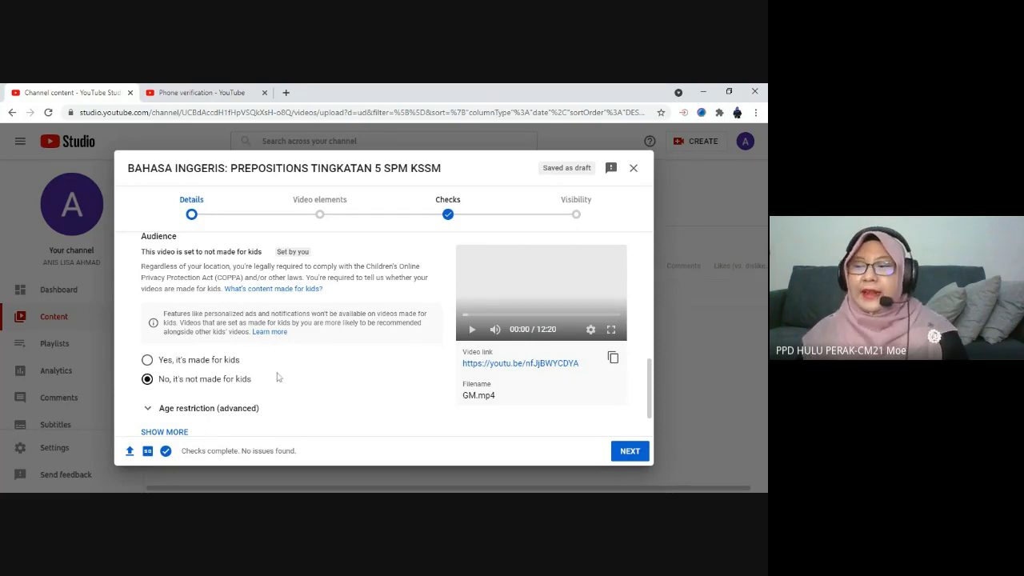
{"action": "scroll", "coordinate": [279, 377], "scroll_direction": "down", "scroll_amount": 1}
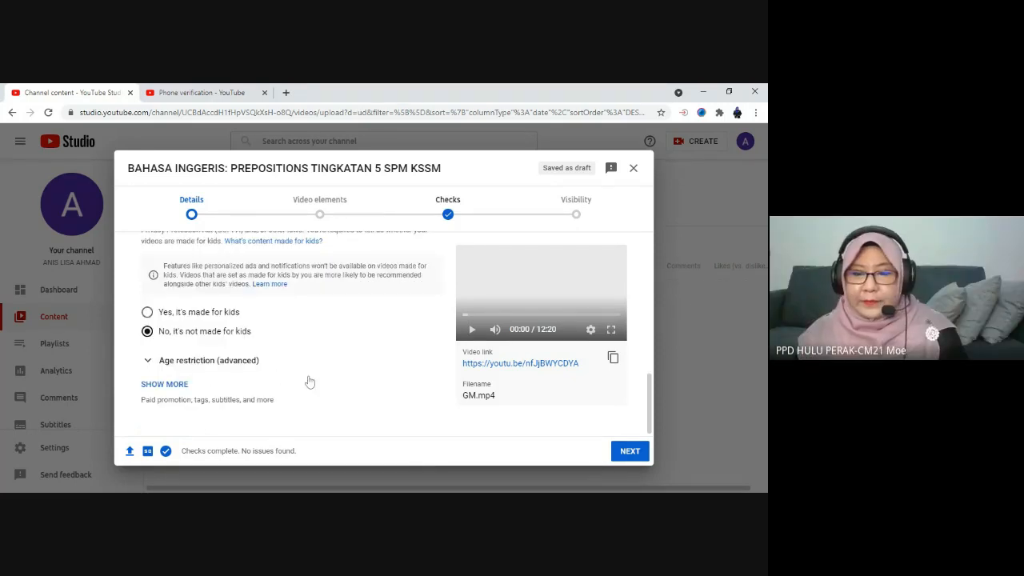
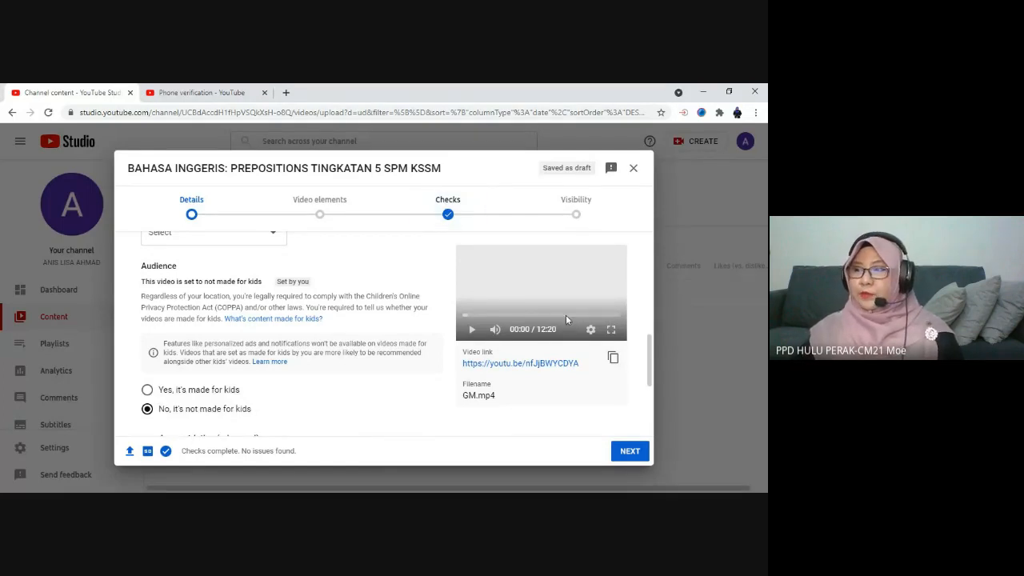
Set a custom thumbnail from an image file, then continue to Video elements
{"action": "scroll", "coordinate": [626, 408], "scroll_direction": "down", "scroll_amount": 2}
{"action": "scroll", "coordinate": [626, 408], "scroll_direction": "down", "scroll_amount": 1}
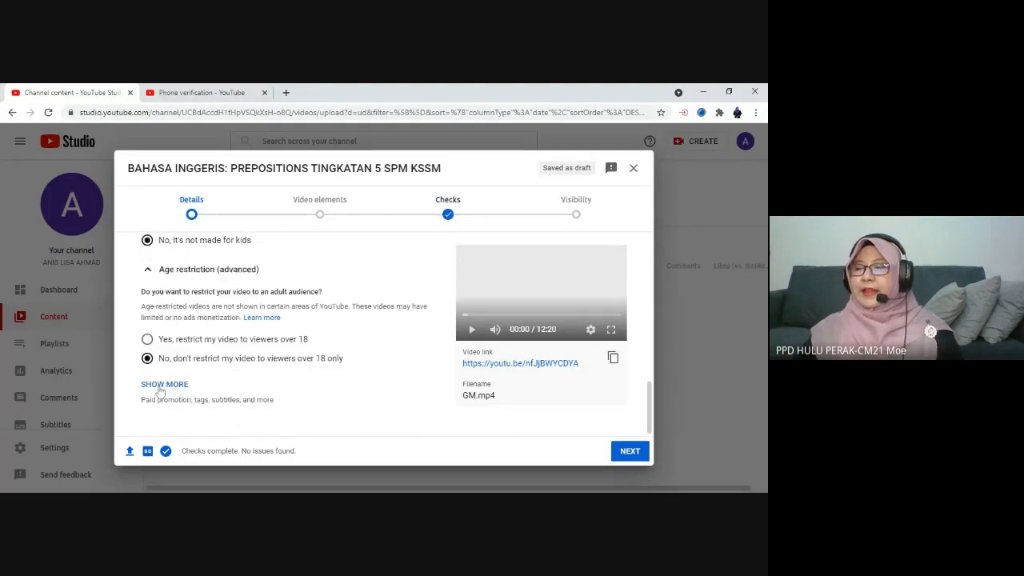
{"action": "scroll", "coordinate": [576, 394], "scroll_direction": "up", "scroll_amount": 5}
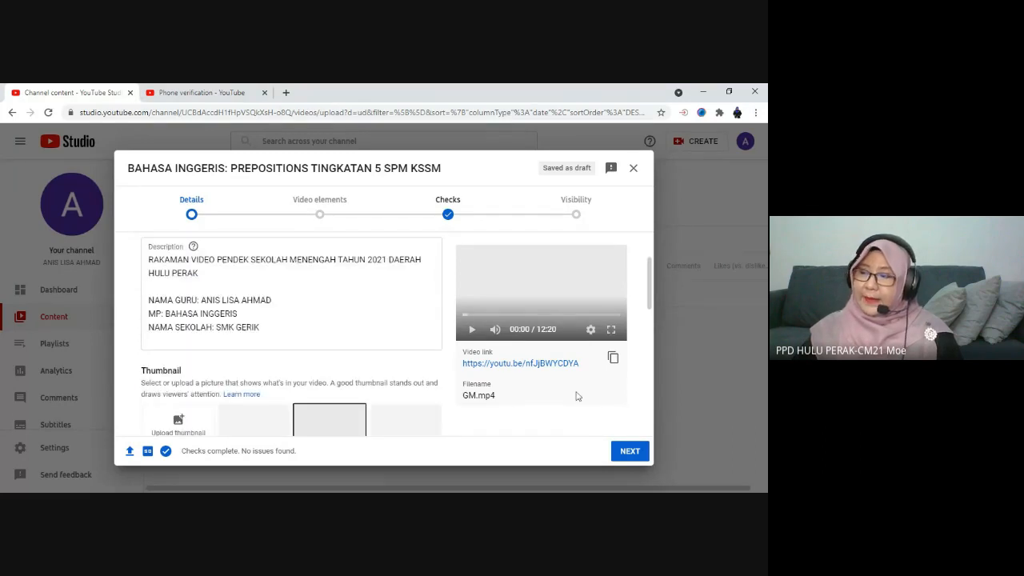
{"action": "scroll", "coordinate": [576, 395], "scroll_direction": "down", "scroll_amount": 3}
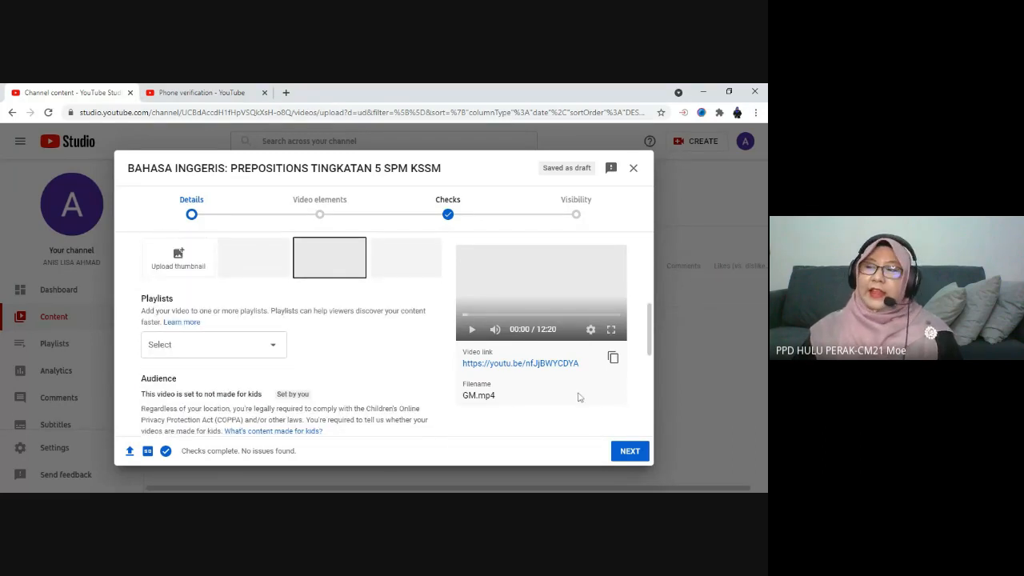
{"action": "scroll", "coordinate": [180, 349], "scroll_direction": "up", "scroll_amount": 1}
{"action": "left_click", "coordinate": [175, 328]}
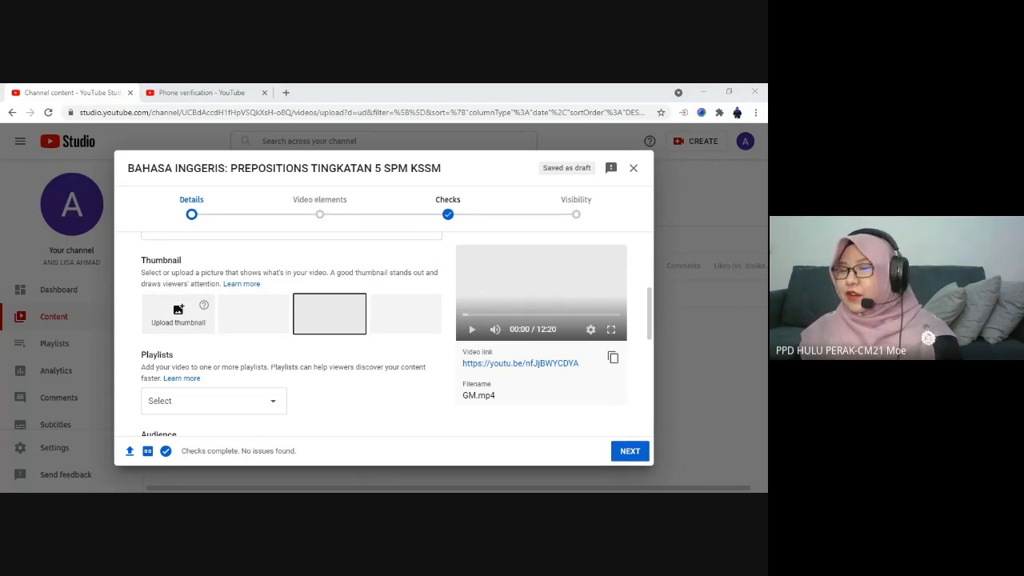
{"action": "double_click", "coordinate": [202, 305]}
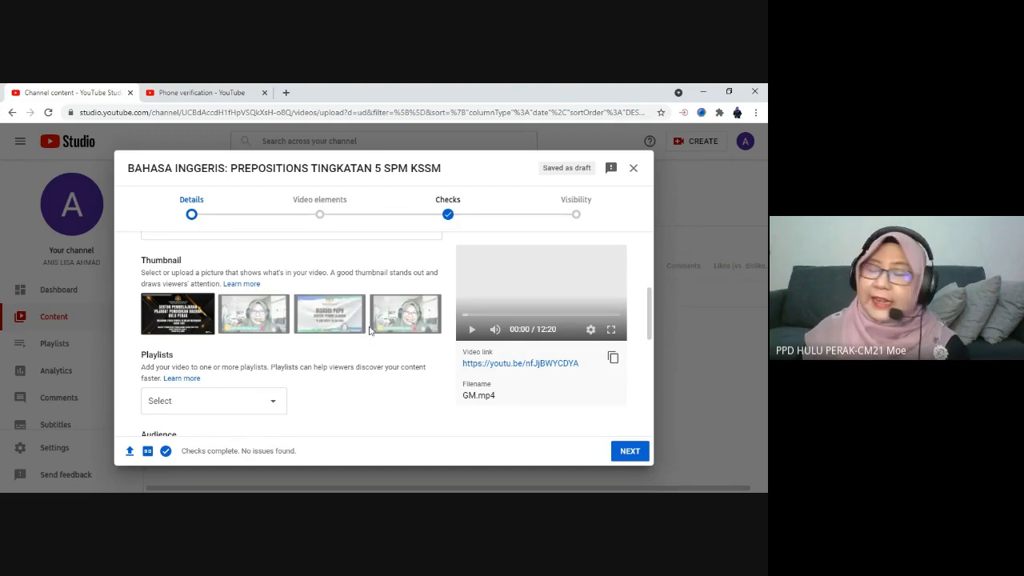
{"action": "scroll", "coordinate": [585, 419], "scroll_direction": "down", "scroll_amount": 2}
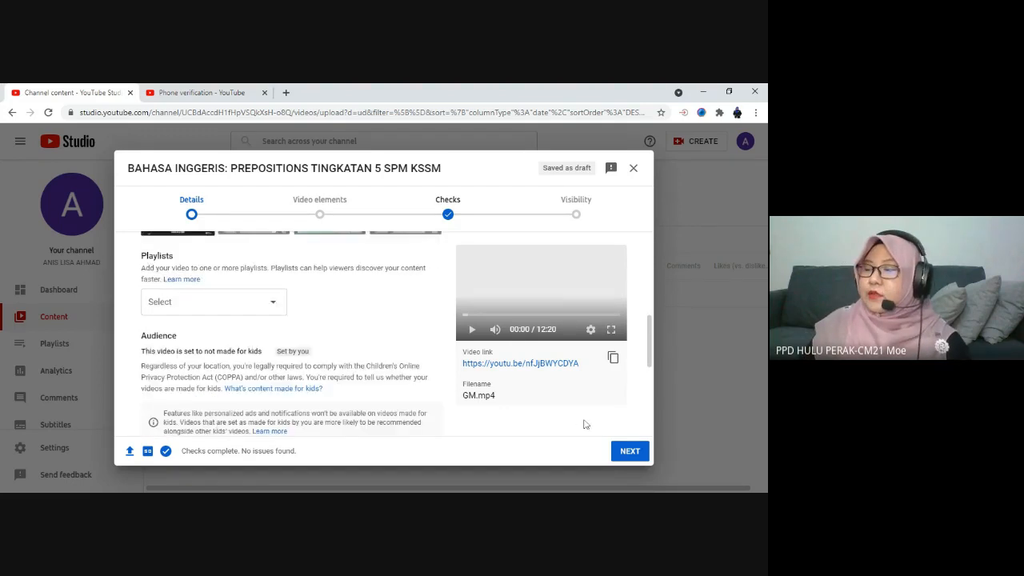
{"action": "left_click", "coordinate": [631, 452]}
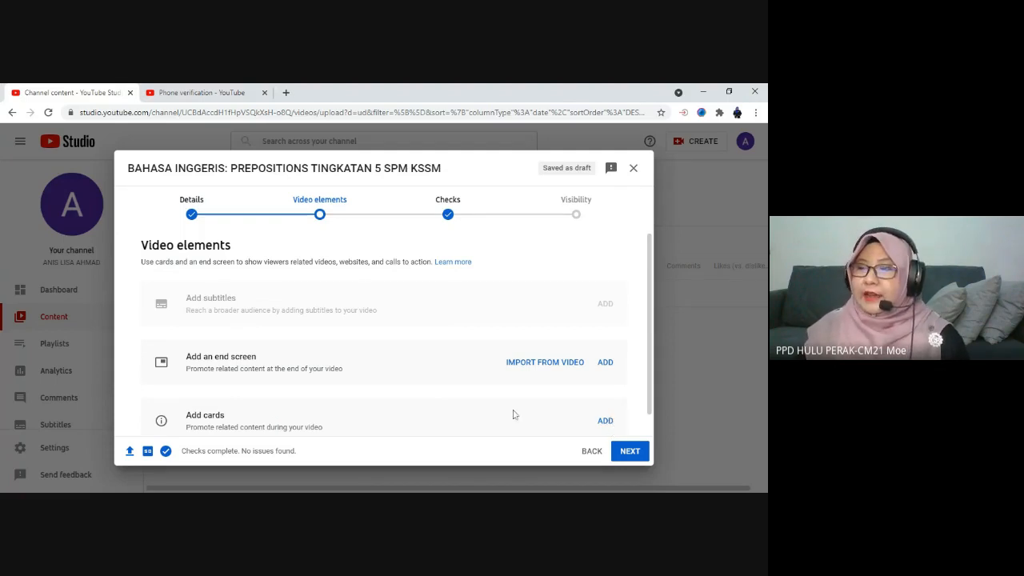
Skip subtitles, end screen and cards, continuing to the Checks step
{"action": "scroll", "coordinate": [358, 364], "scroll_direction": "down", "scroll_amount": 1}
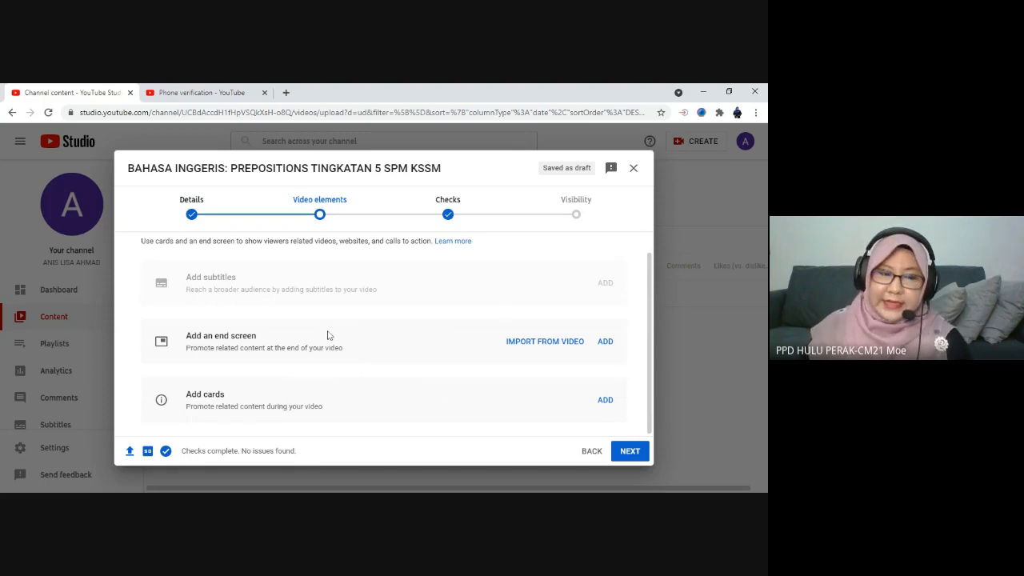
{"action": "left_click", "coordinate": [630, 451]}
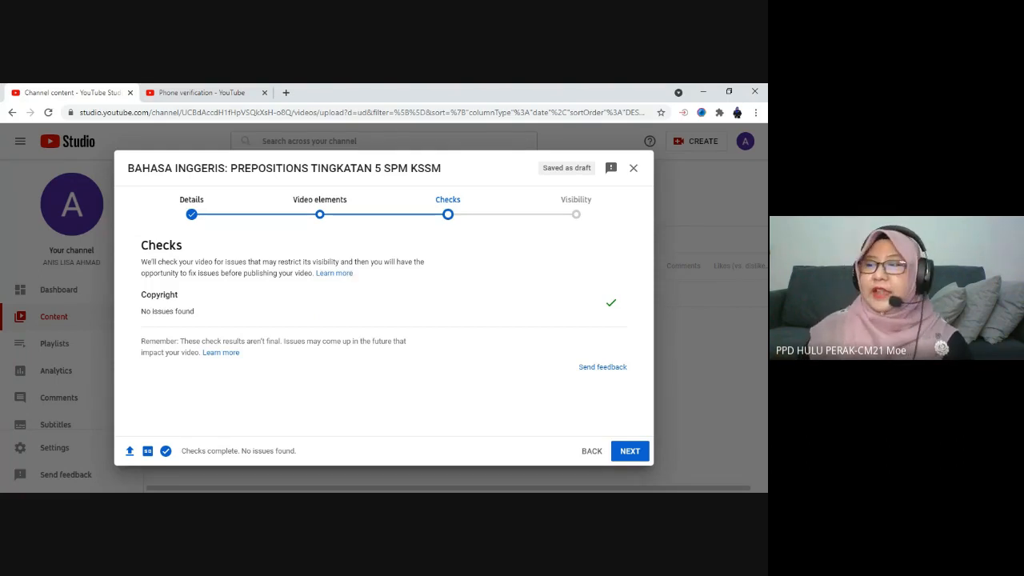
Continue past the copyright checks to the Visibility step
{"action": "left_click", "coordinate": [632, 452]}
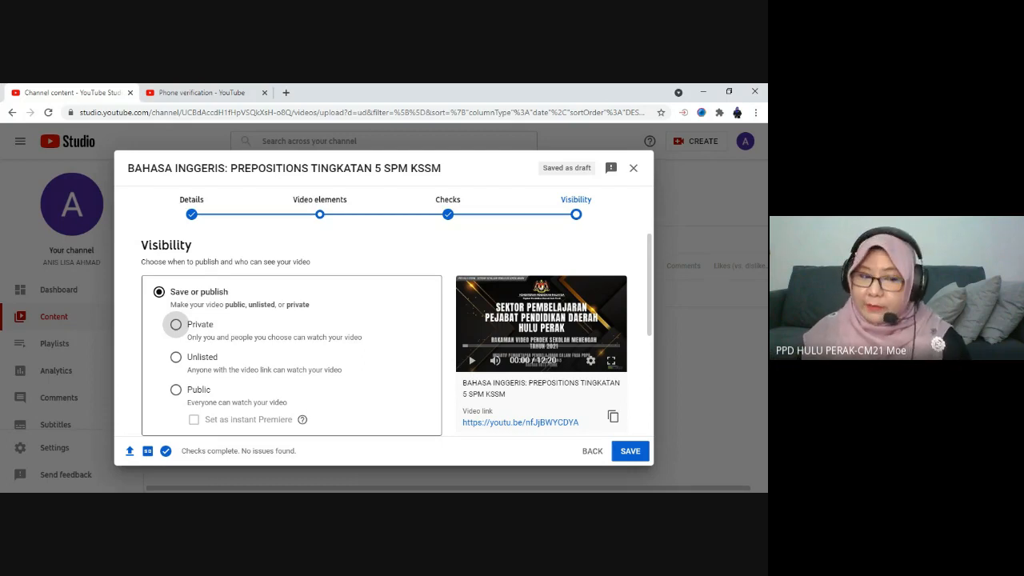
Select Public under Save or publish
{"action": "left_click", "coordinate": [176, 395]}
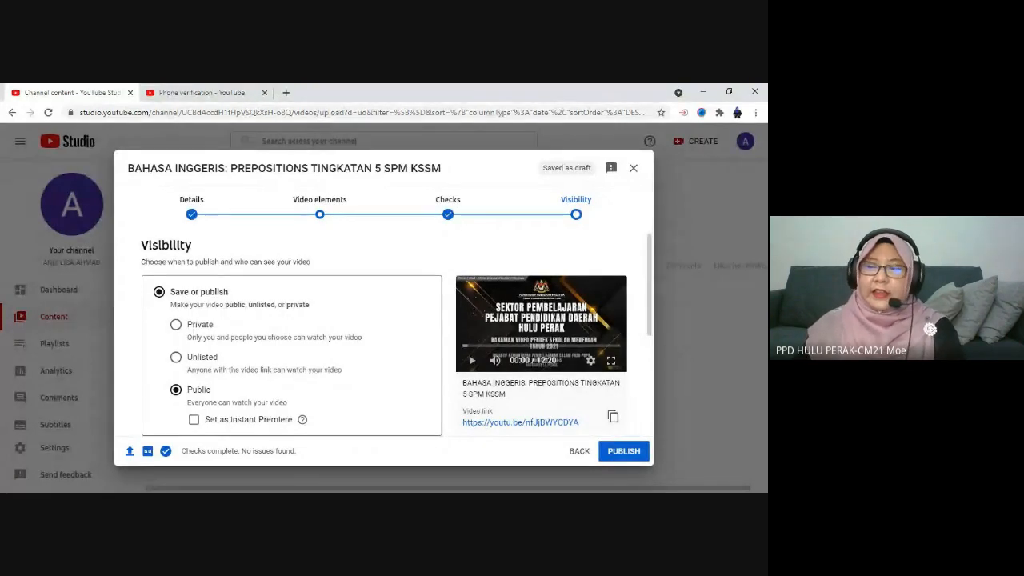
Switch visibility to Unlisted and review the Schedule and Before you publish notes
{"action": "left_click", "coordinate": [177, 359]}
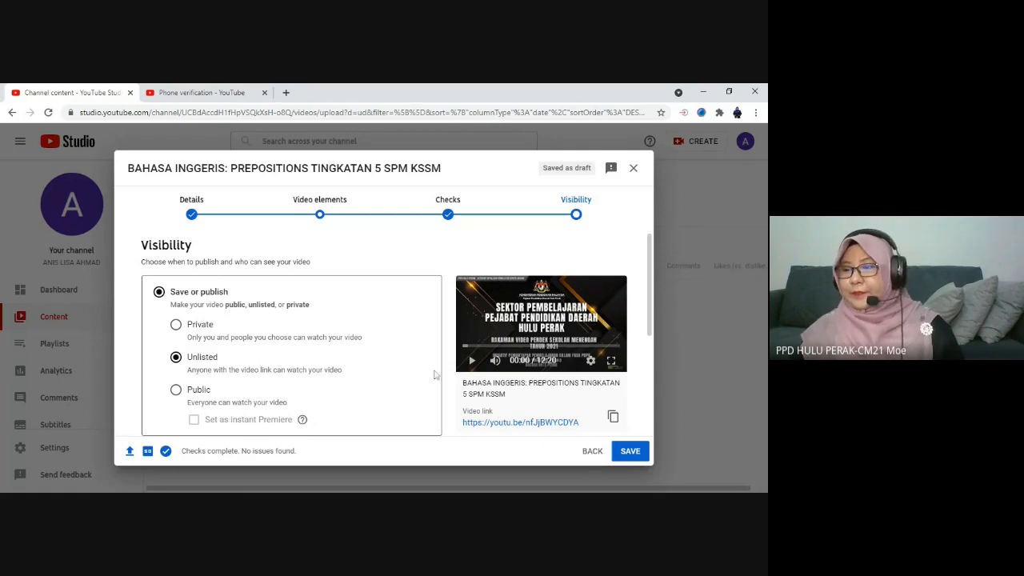
{"action": "scroll", "coordinate": [436, 375], "scroll_direction": "down", "scroll_amount": 1}
{"action": "scroll", "coordinate": [318, 357], "scroll_direction": "up", "scroll_amount": 1}
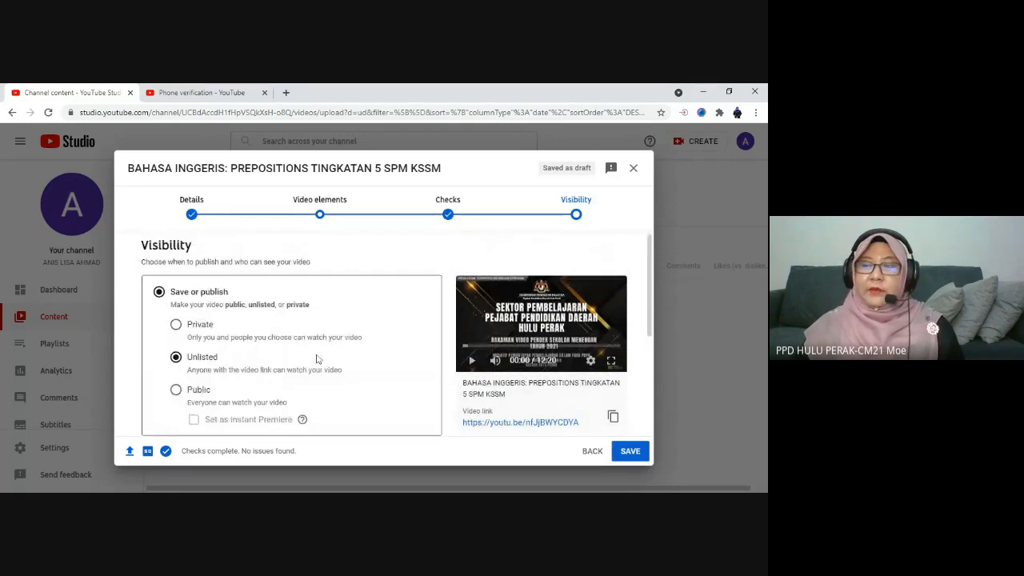
{"action": "scroll", "coordinate": [318, 357], "scroll_direction": "down", "scroll_amount": 3}
{"action": "scroll", "coordinate": [322, 347], "scroll_direction": "up", "scroll_amount": 2}
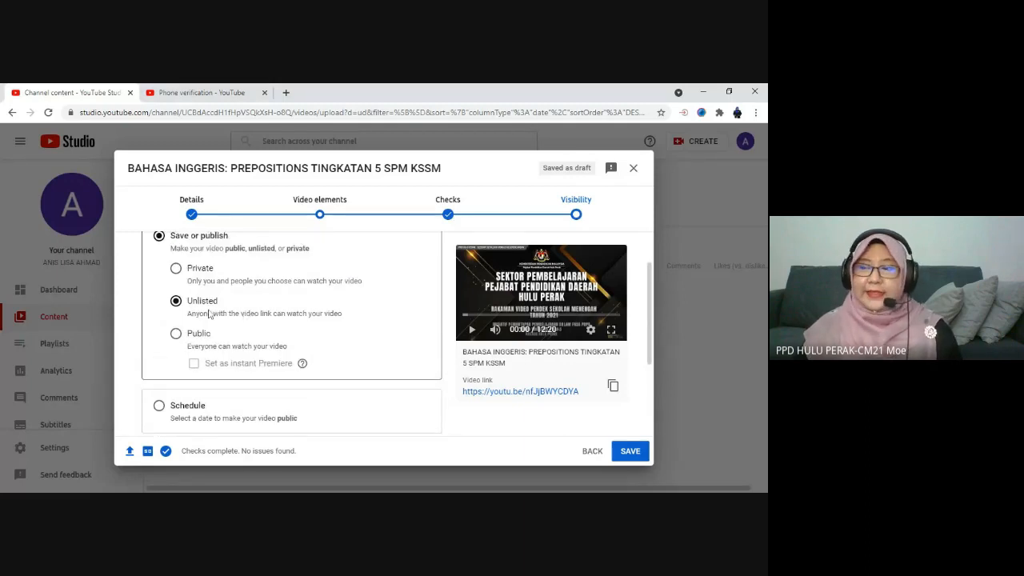
{"action": "scroll", "coordinate": [209, 315], "scroll_direction": "down", "scroll_amount": 3}
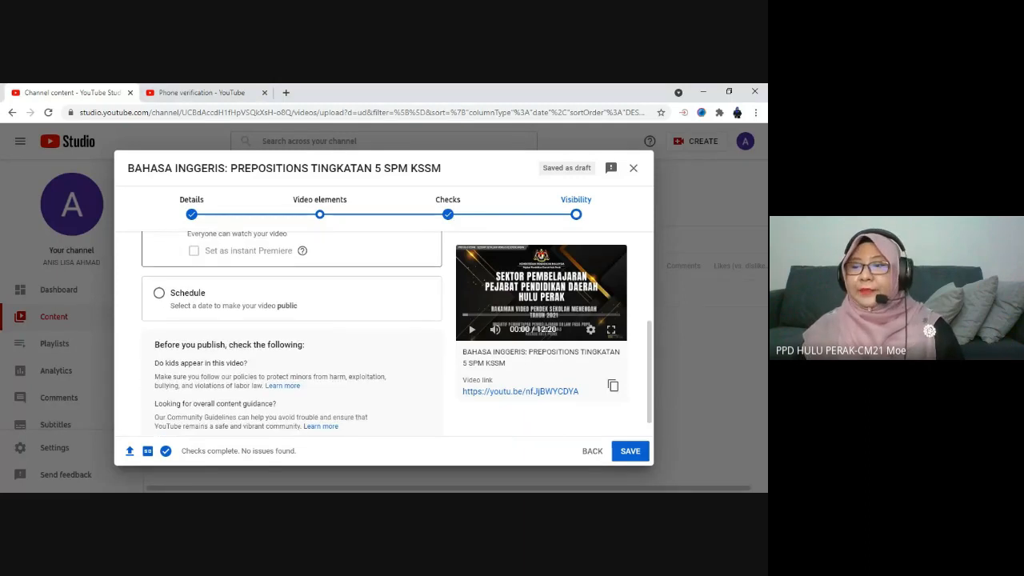
{"action": "scroll", "coordinate": [417, 340], "scroll_direction": "down", "scroll_amount": 1}
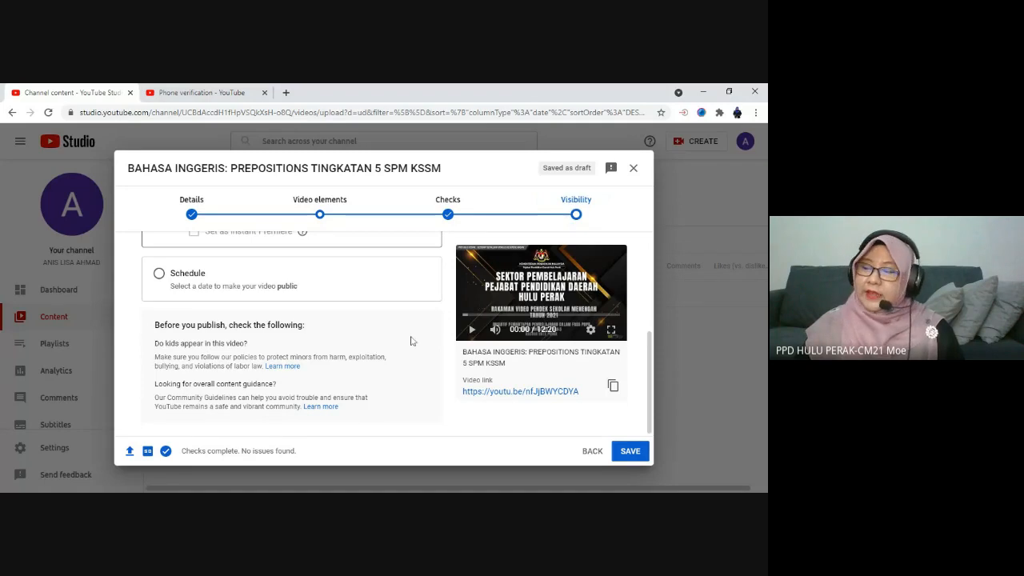
Save the upload to publish the lesson video
{"action": "left_click", "coordinate": [630, 449]}
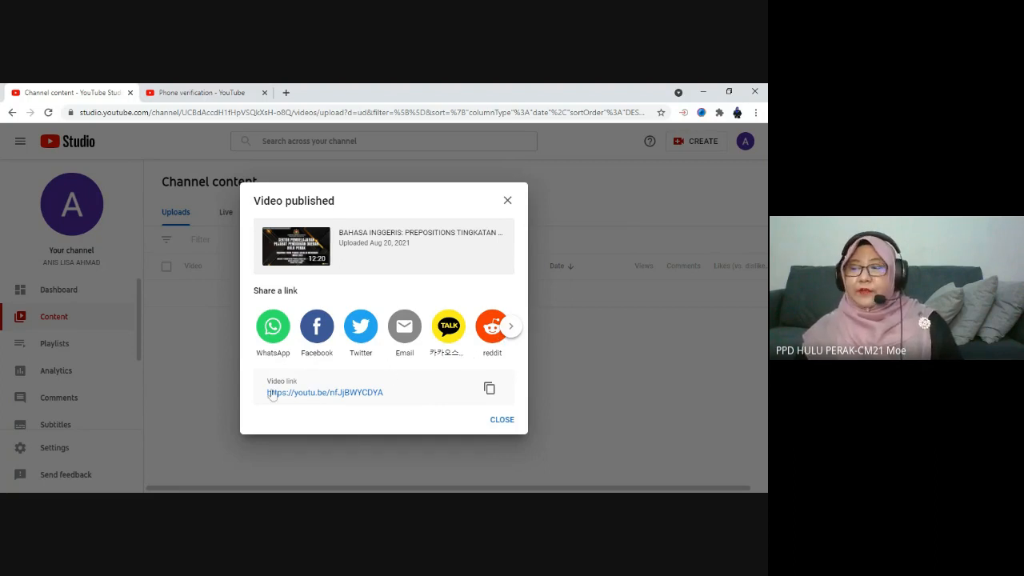
Copy the published video's link and close the Video published dialog
{"action": "left_click", "coordinate": [491, 389]}
{"action": "left_click_drag", "start_coordinate": [398, 395], "coordinate": [250, 396]}
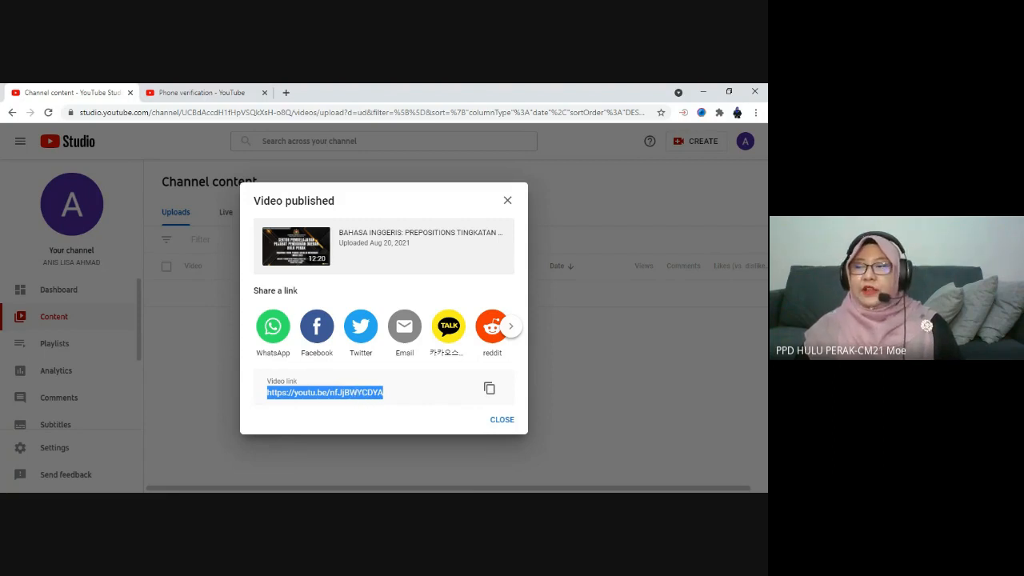
{"action": "left_click", "coordinate": [320, 405]}
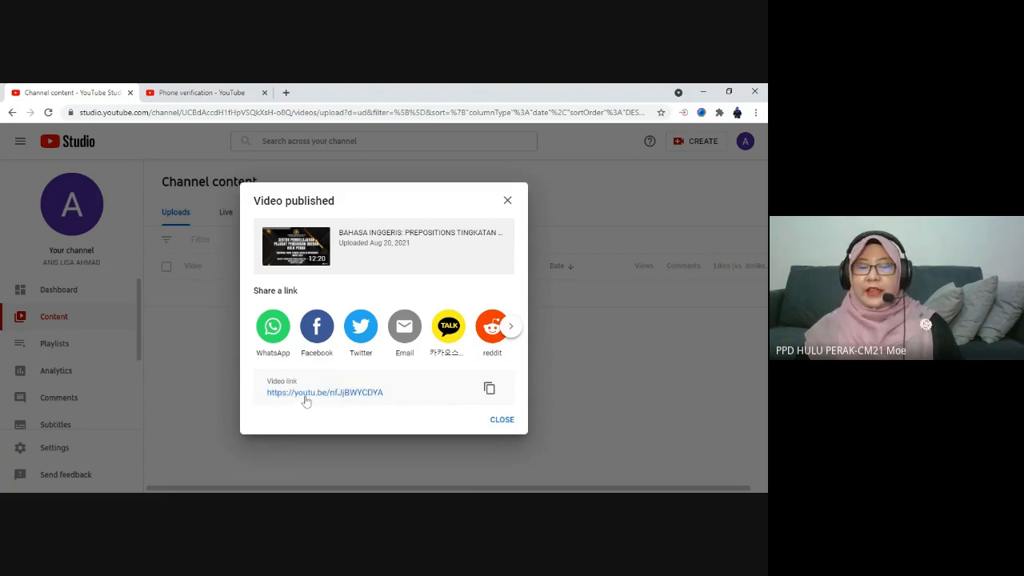
{"action": "left_click", "coordinate": [494, 391]}
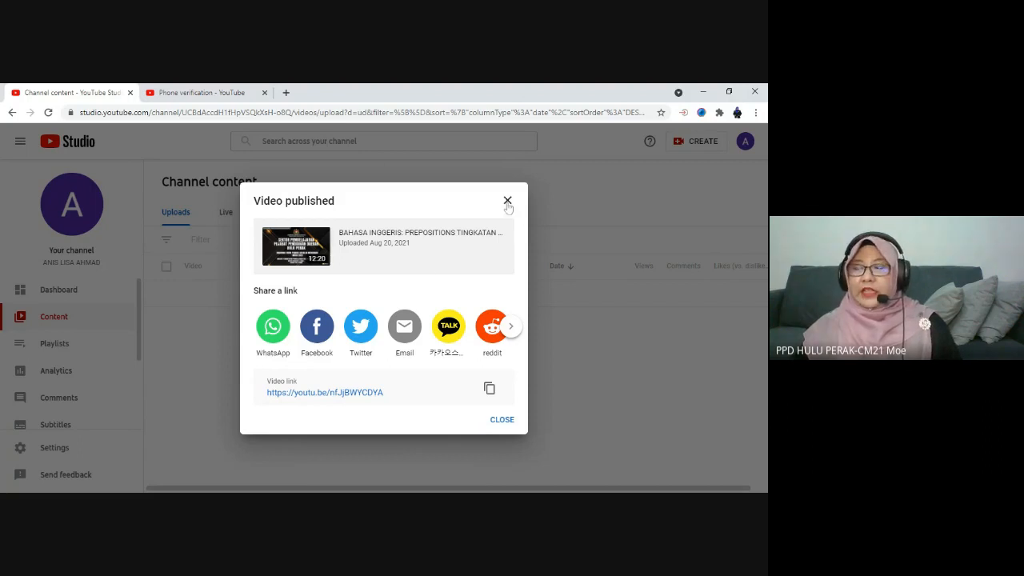
{"action": "left_click", "coordinate": [515, 417]}
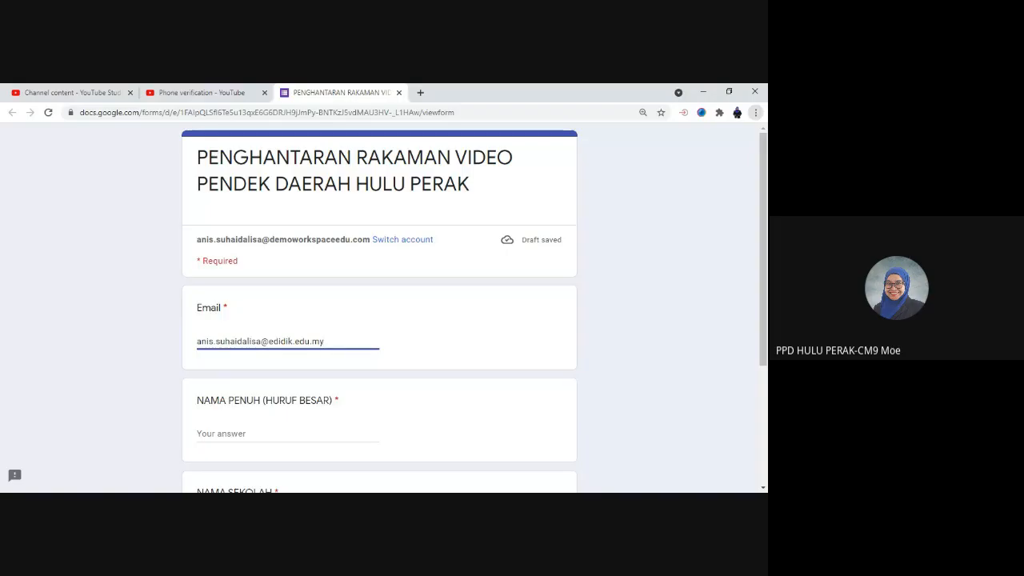
Enter the participant's full name in the name field
{"action": "left_click", "coordinate": [110, 234]}
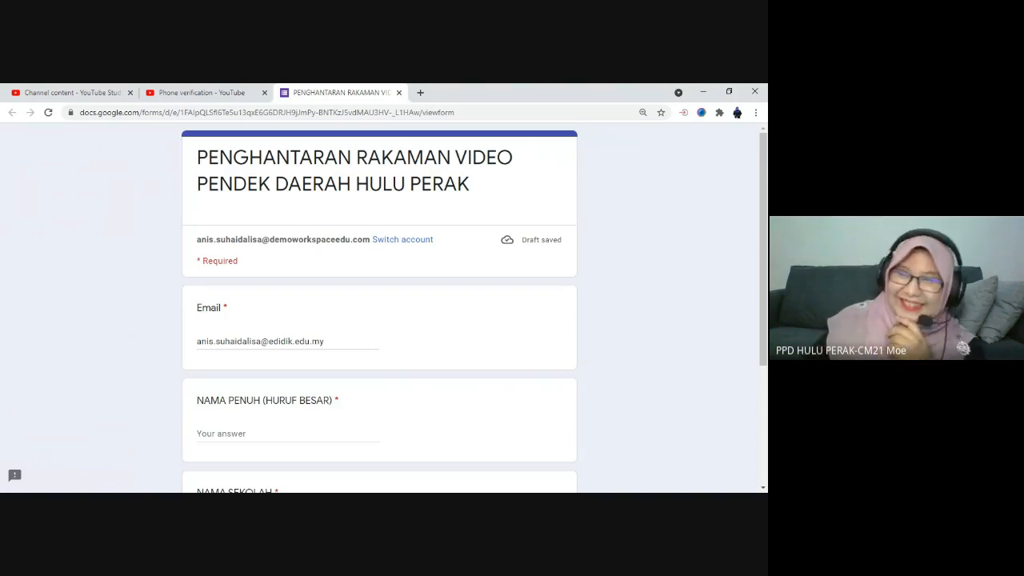
{"action": "scroll", "coordinate": [177, 306], "scroll_direction": "down", "scroll_amount": 1}
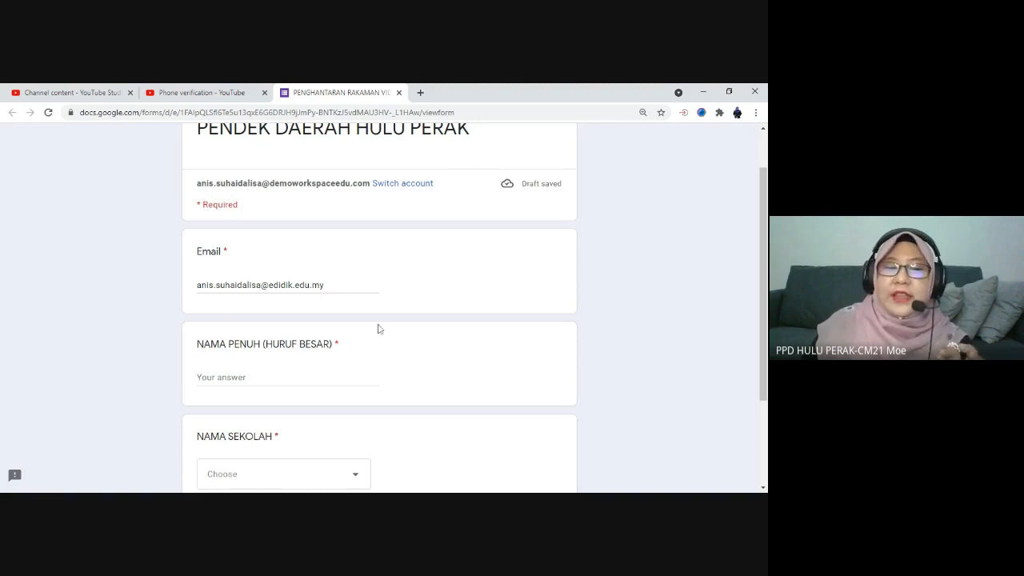
{"action": "scroll", "coordinate": [376, 329], "scroll_direction": "down", "scroll_amount": 1}
{"action": "left_click", "coordinate": [352, 322]}
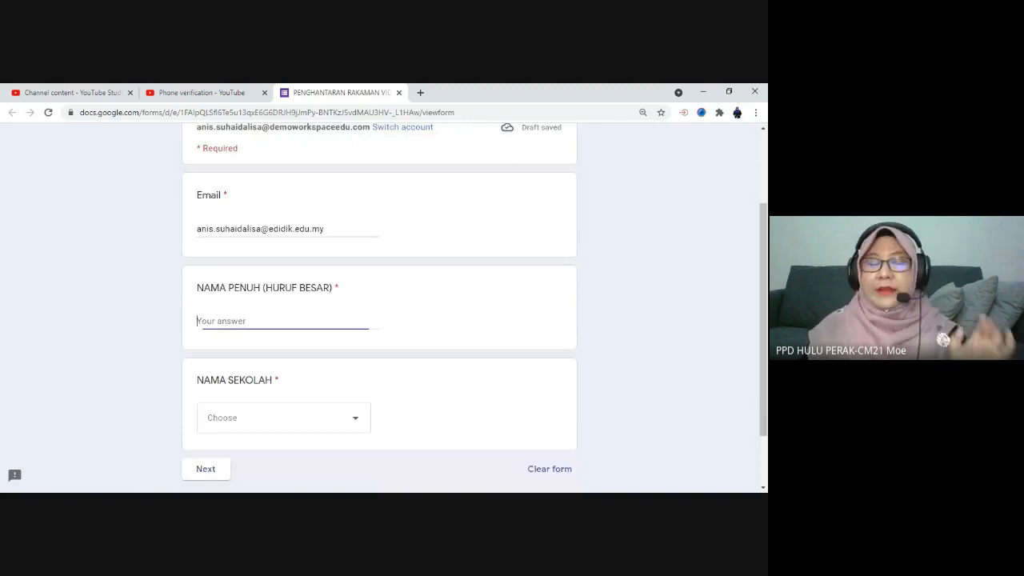
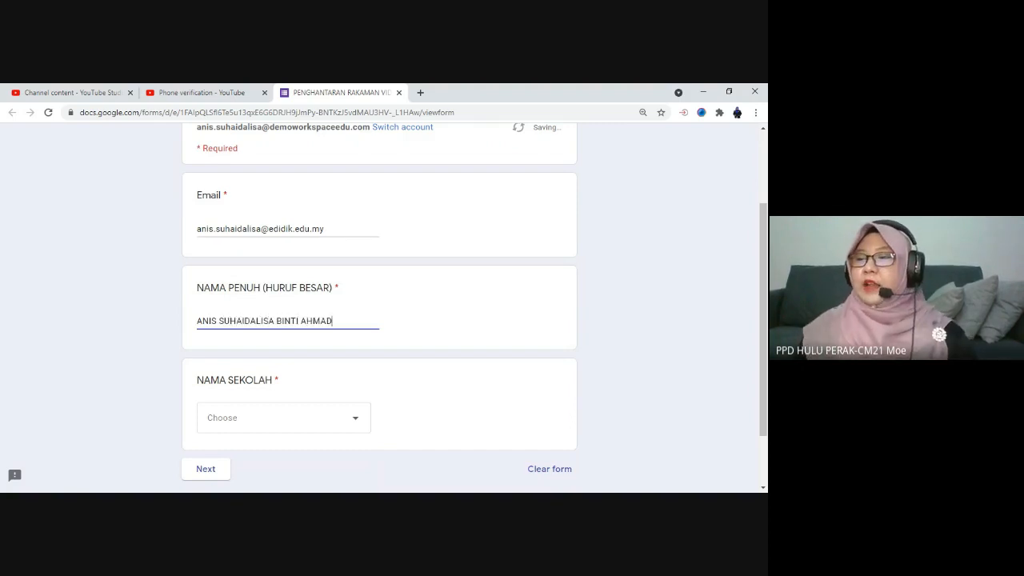
Choose SMK TAN SRI ABDUL AZIZ under NAMA SEKOLAH
{"action": "scroll", "coordinate": [268, 324], "scroll_direction": "down", "scroll_amount": 1}
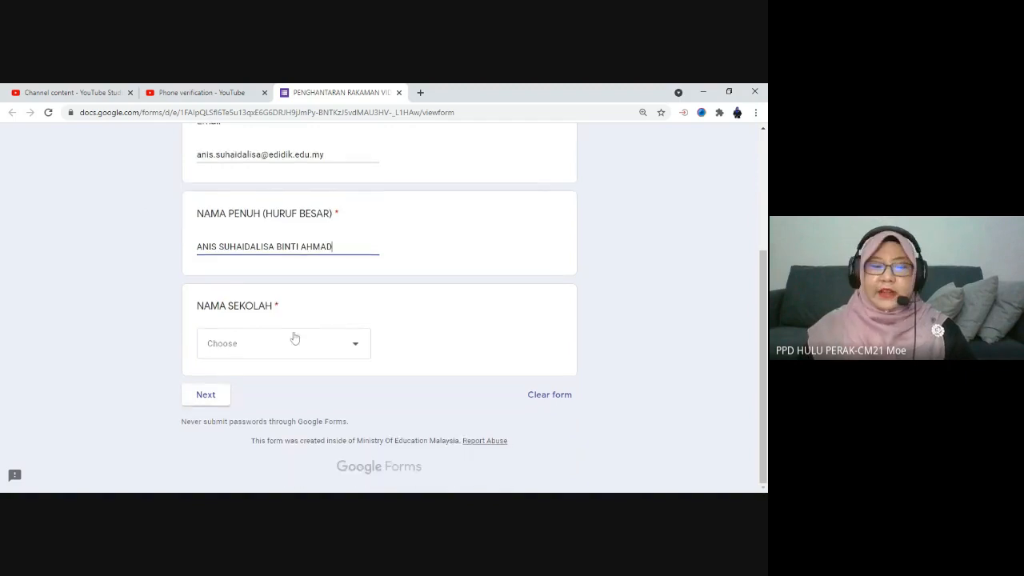
{"action": "left_click", "coordinate": [300, 345]}
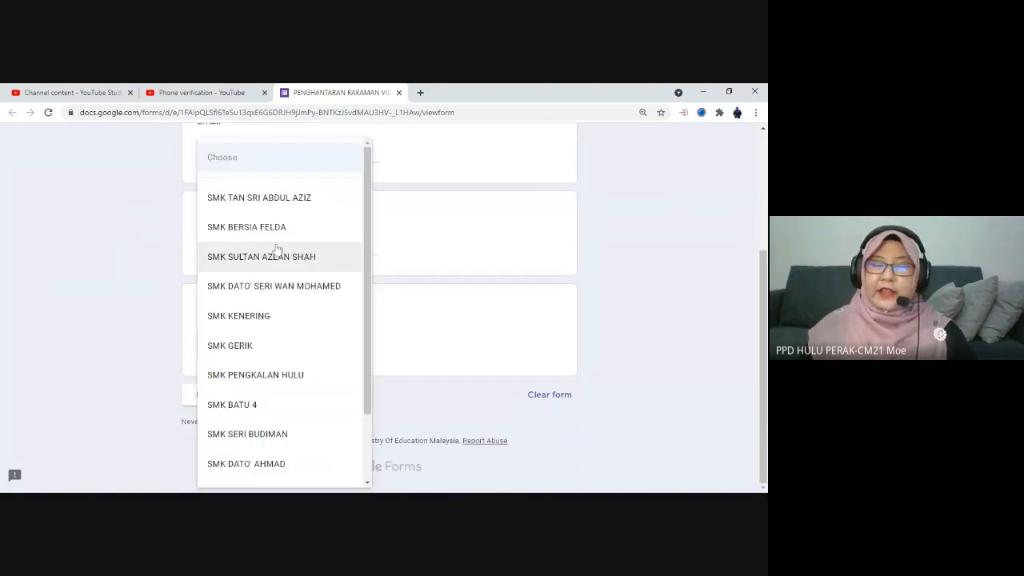
{"action": "left_click", "coordinate": [290, 214]}
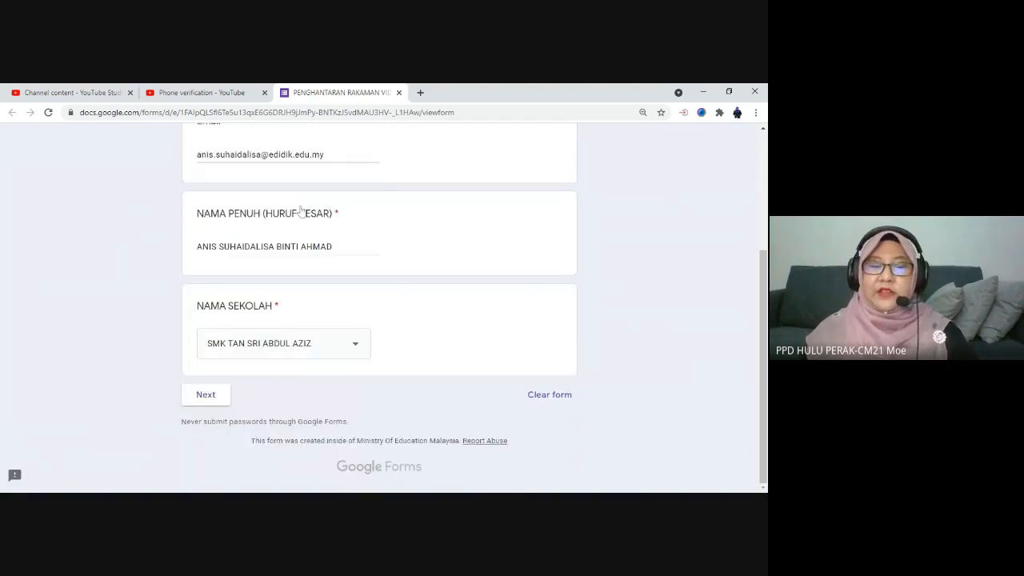
On the next form page, pick BAHASA INGGERIS as subject and TINGKATAN 5 as level
{"action": "left_click", "coordinate": [206, 395]}
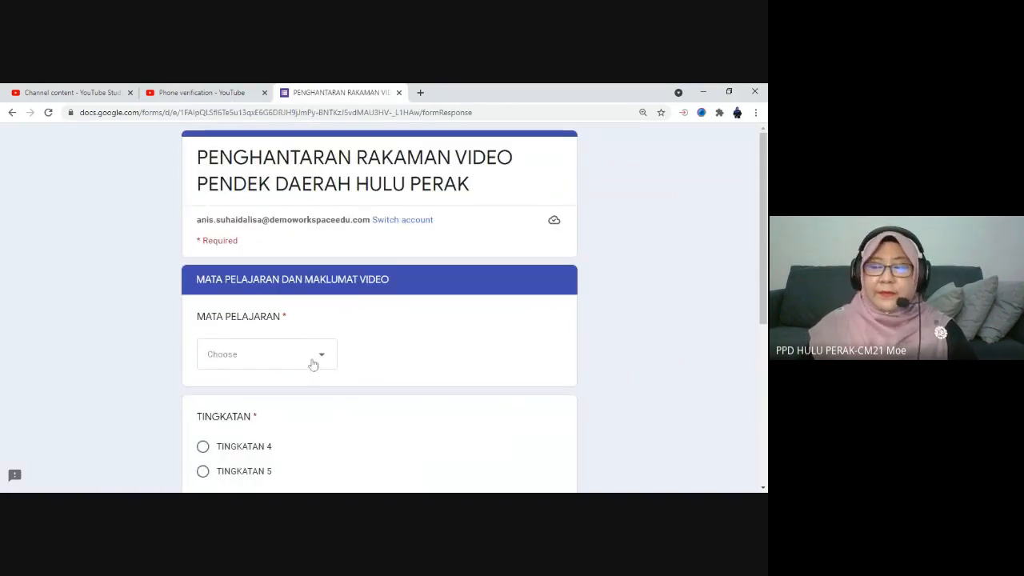
{"action": "left_click", "coordinate": [313, 363]}
{"action": "left_click", "coordinate": [290, 232]}
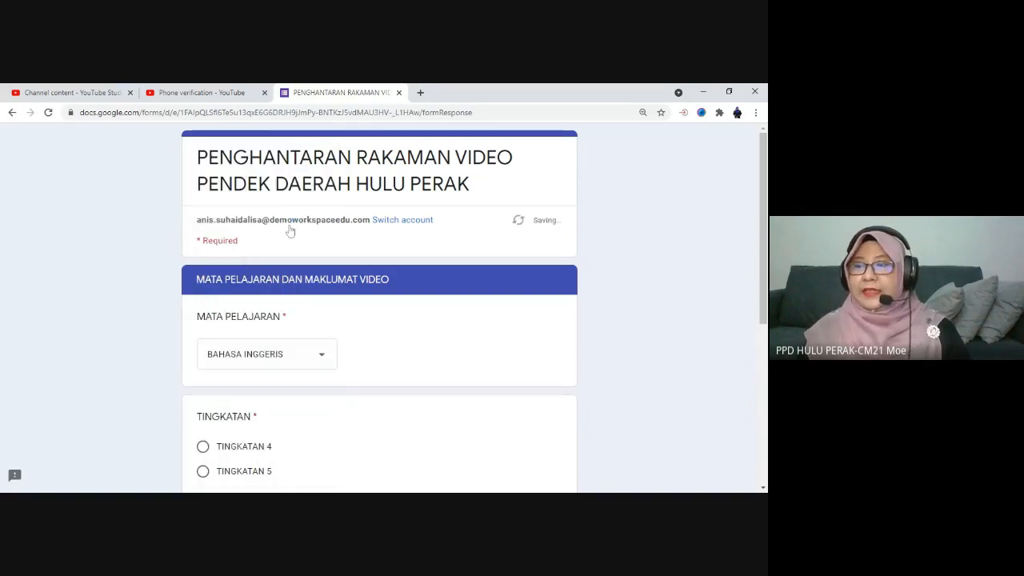
{"action": "scroll", "coordinate": [320, 400], "scroll_direction": "down", "scroll_amount": 1}
{"action": "left_click", "coordinate": [209, 415]}
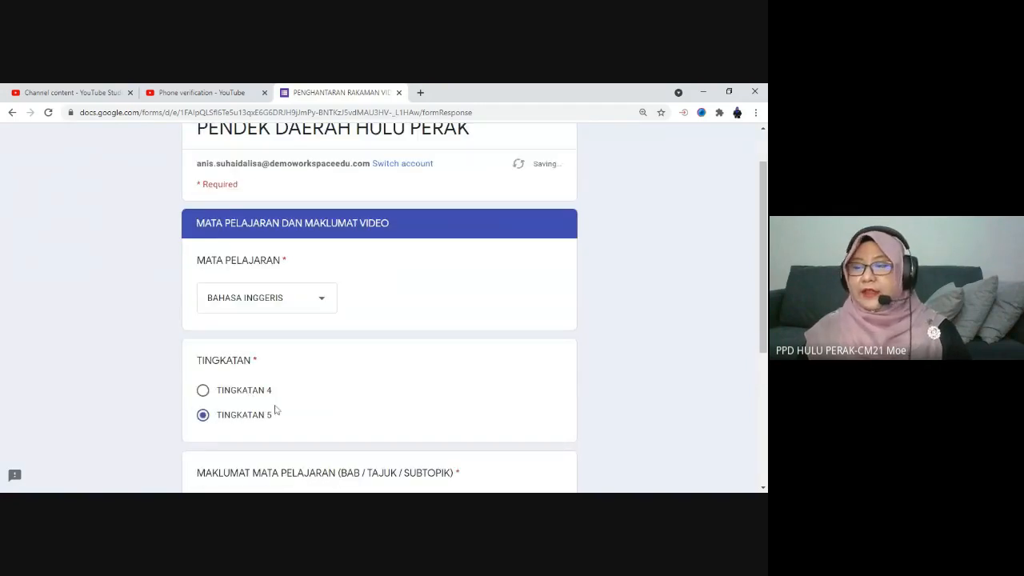
{"action": "scroll", "coordinate": [420, 396], "scroll_direction": "down", "scroll_amount": 3}
Enter 'BAB 1: PREPOSITIONS: UNIT 1' as the topic in the MAKLUMAT field
{"action": "left_click", "coordinate": [276, 337]}
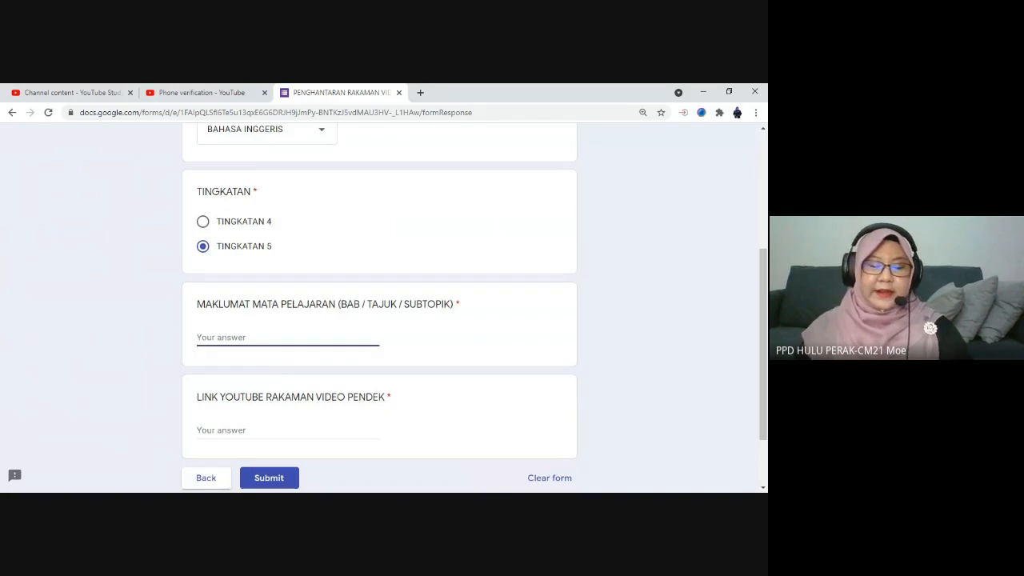
{"action": "type", "text": "PREPOS"}
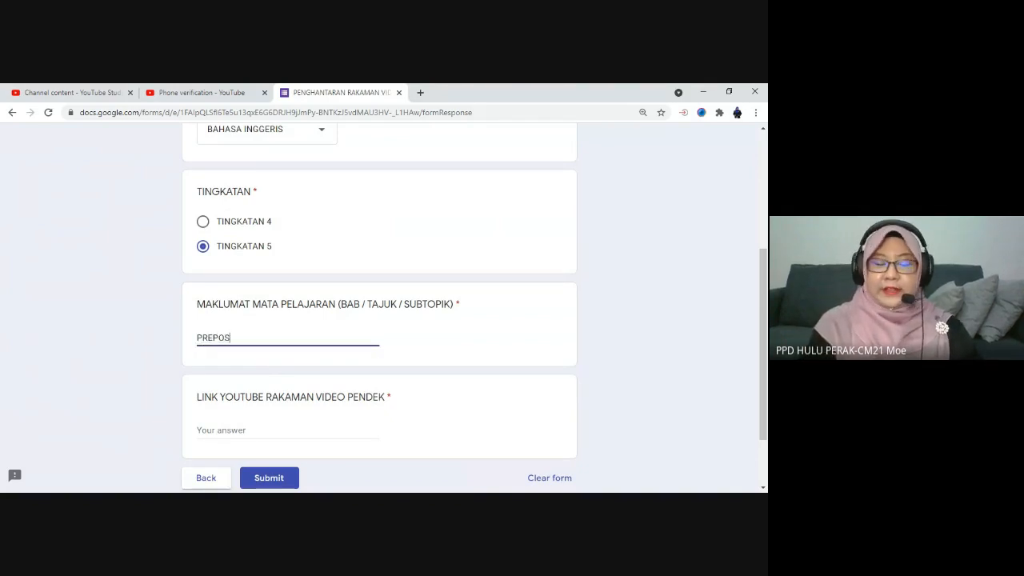
{"action": "type", "text": "ITIONS"}
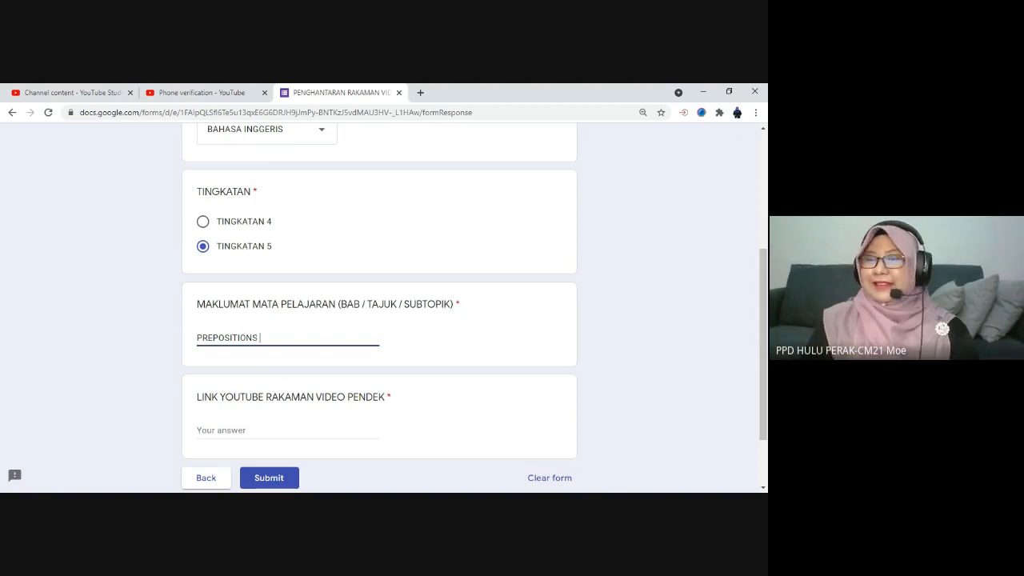
{"action": "key", "text": "BackSpace"}
{"action": "key", "text": "BackSpace"}
{"action": "key", "text": "BackSpace"}
{"action": "key", "text": "BackSpace"}
{"action": "key", "text": "BackSpace"}
{"action": "key", "text": "BackSpace"}
{"action": "key", "text": "BackSpace"}
{"action": "key", "text": "BackSpace"}
{"action": "key", "text": "BackSpace"}
{"action": "key", "text": "BackSpace"}
{"action": "key", "text": "BackSpace"}
{"action": "key", "text": "BackSpace"}
{"action": "key", "text": "BackSpace"}
{"action": "type", "text": "GRAMMAR: "}
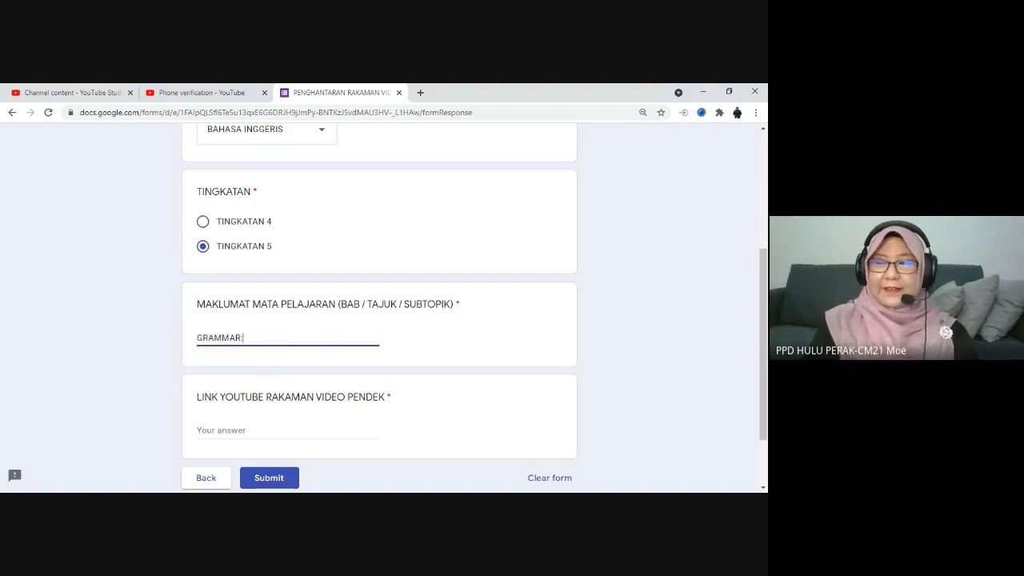
{"action": "type", "text": "PREPO"}
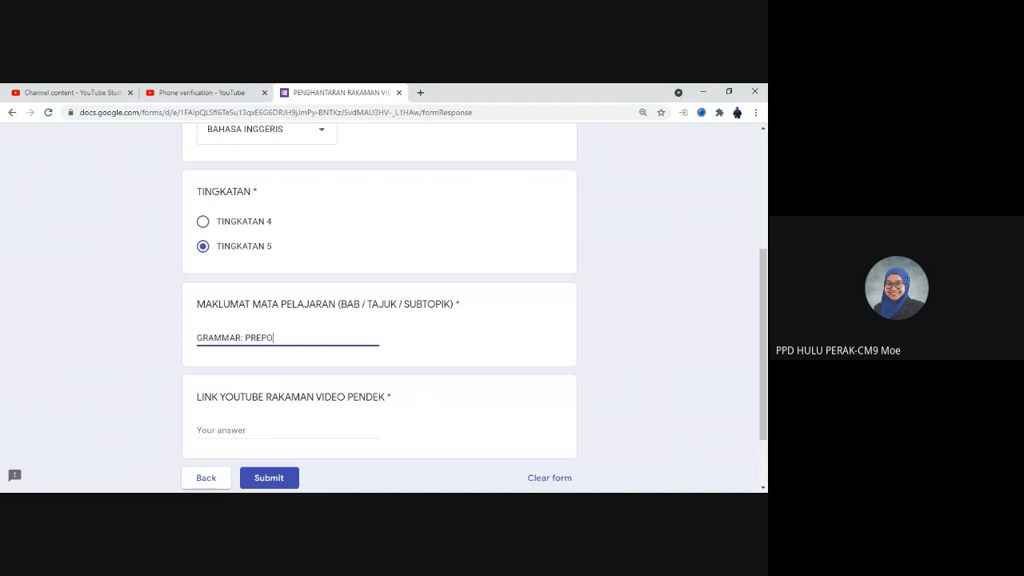
{"action": "type", "text": "SITIONS"}
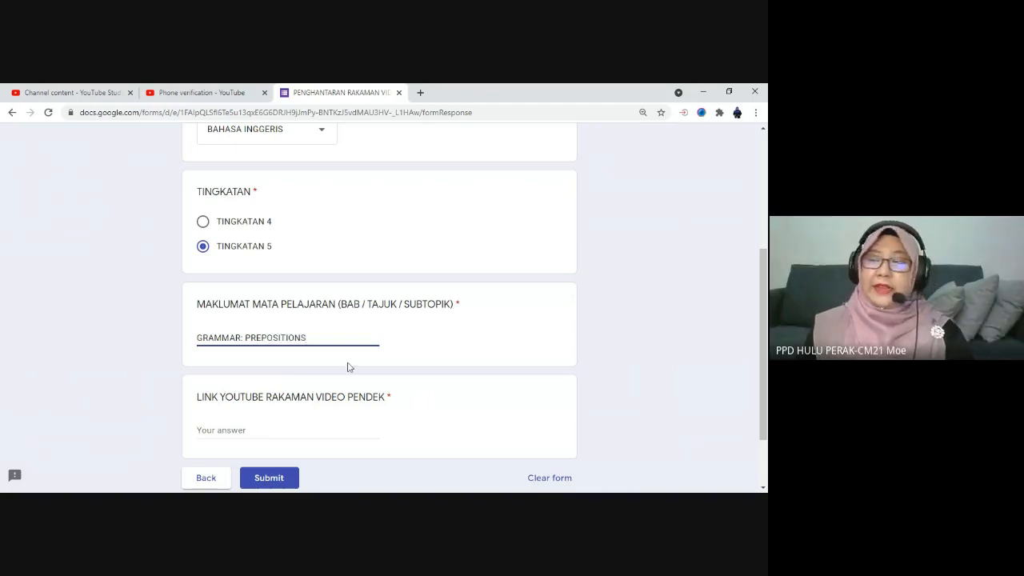
{"action": "scroll", "coordinate": [356, 369], "scroll_direction": "down", "scroll_amount": 2}
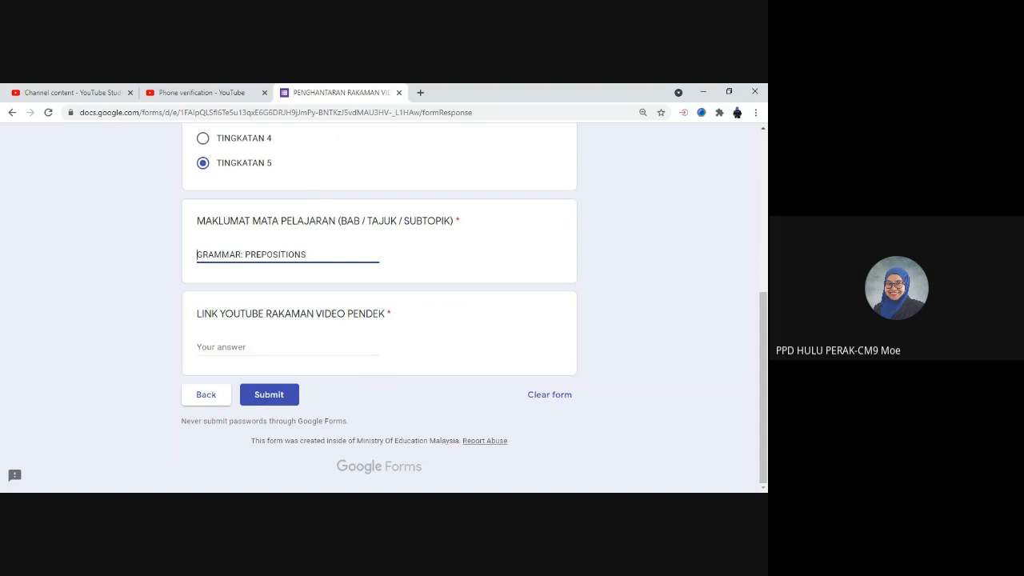
{"action": "type", "text": "BAB 1"}
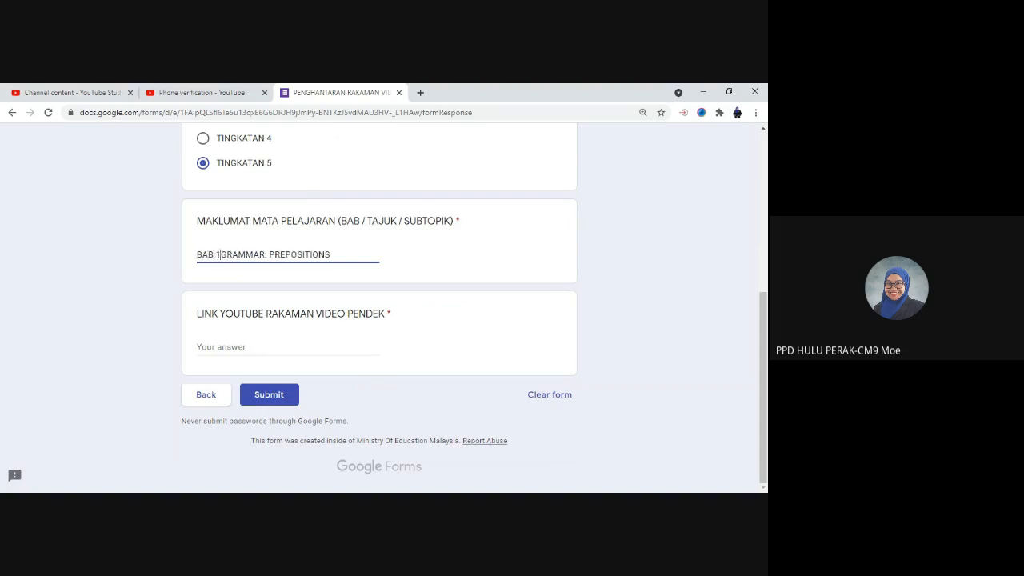
{"action": "type", "text": ":"}
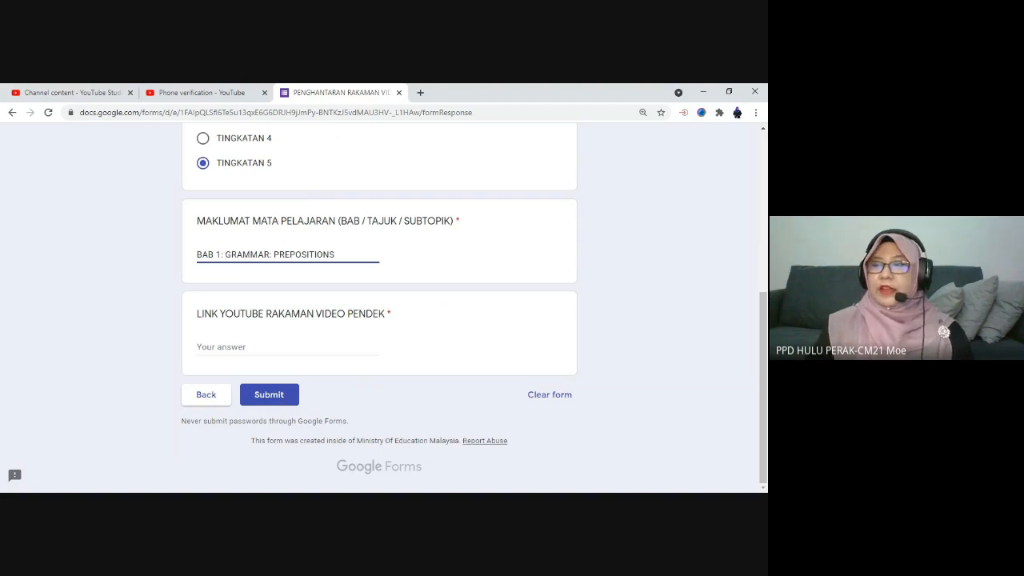
{"action": "left_click_drag", "start_coordinate": [272, 255], "coordinate": [225, 255]}
{"action": "key", "text": "BackSpace"}
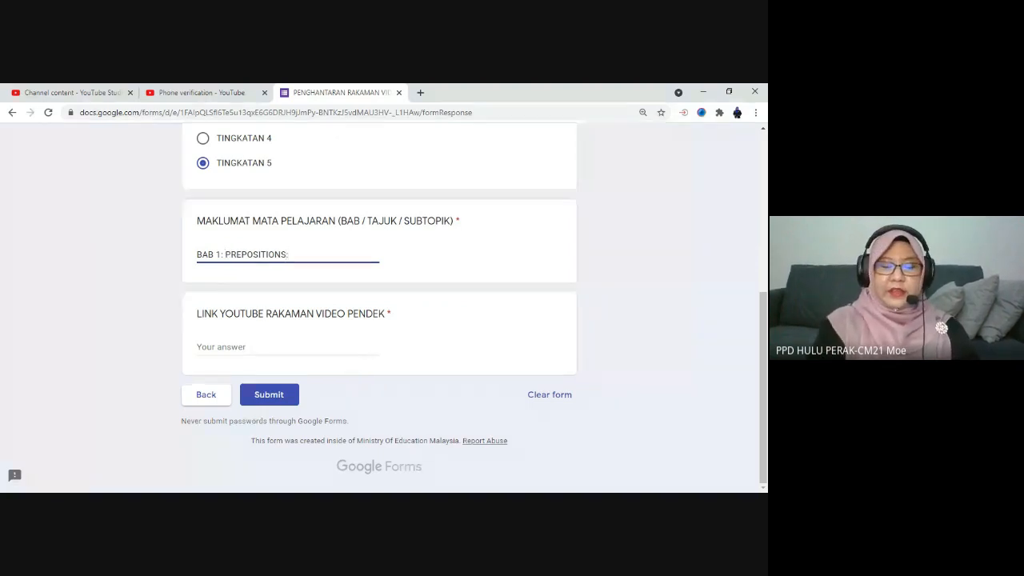
{"action": "type", "text": "UNIT 1"}
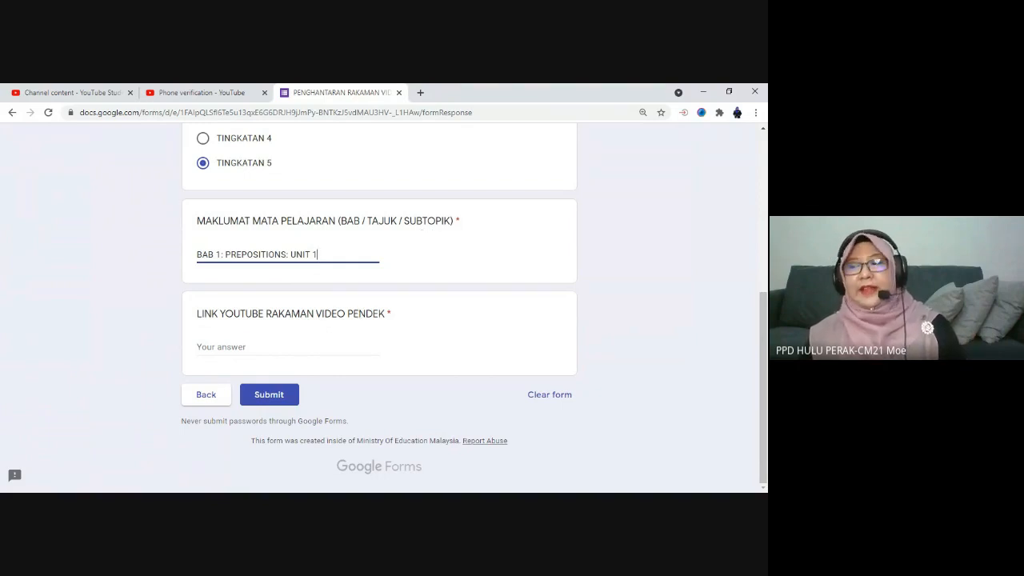
Paste the video's YouTube link into LINK YOUTUBE and submit the form
{"action": "left_click", "coordinate": [240, 348]}
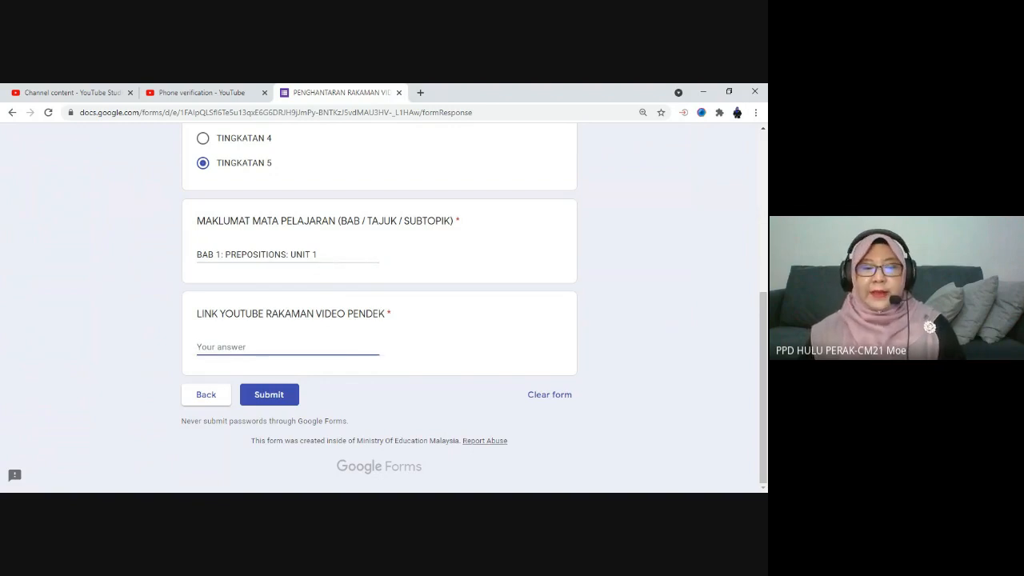
{"action": "type", "text": "https://youtu.be/nfJjBWYCDYA"}
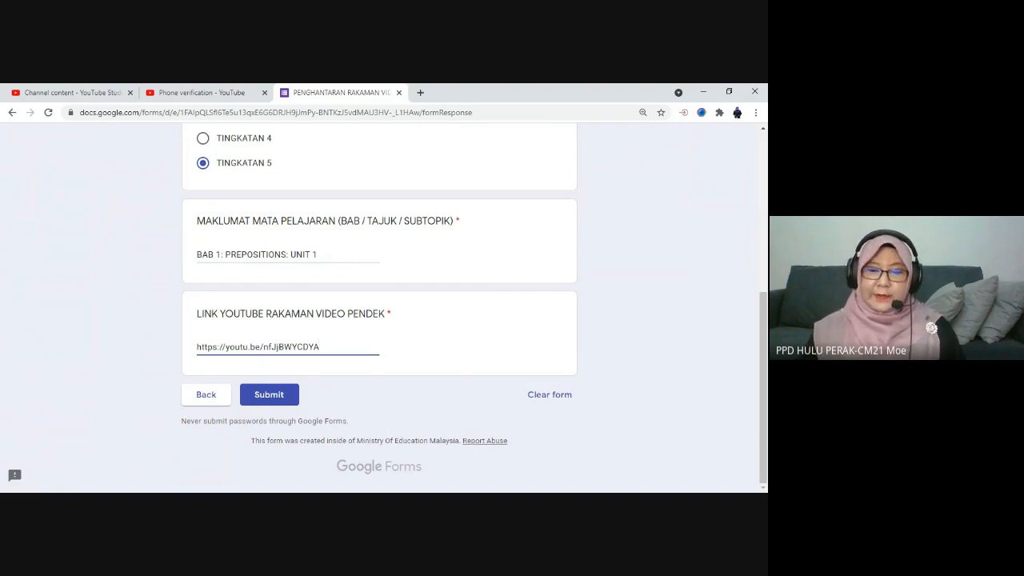
{"action": "left_click", "coordinate": [264, 397]}
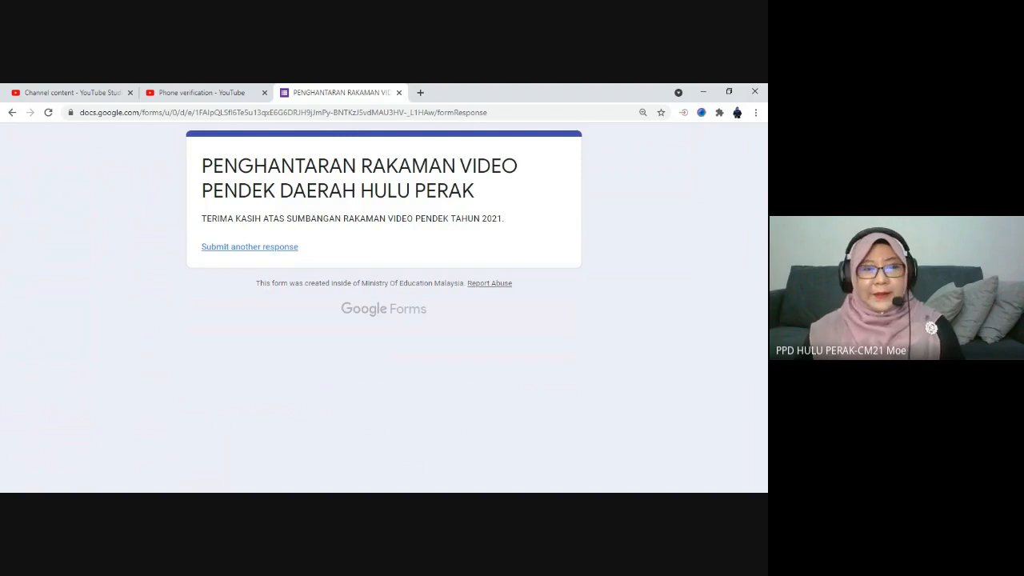
Close the phone verification tab and reload the YouTube Studio channel content
{"action": "left_click", "coordinate": [253, 97]}
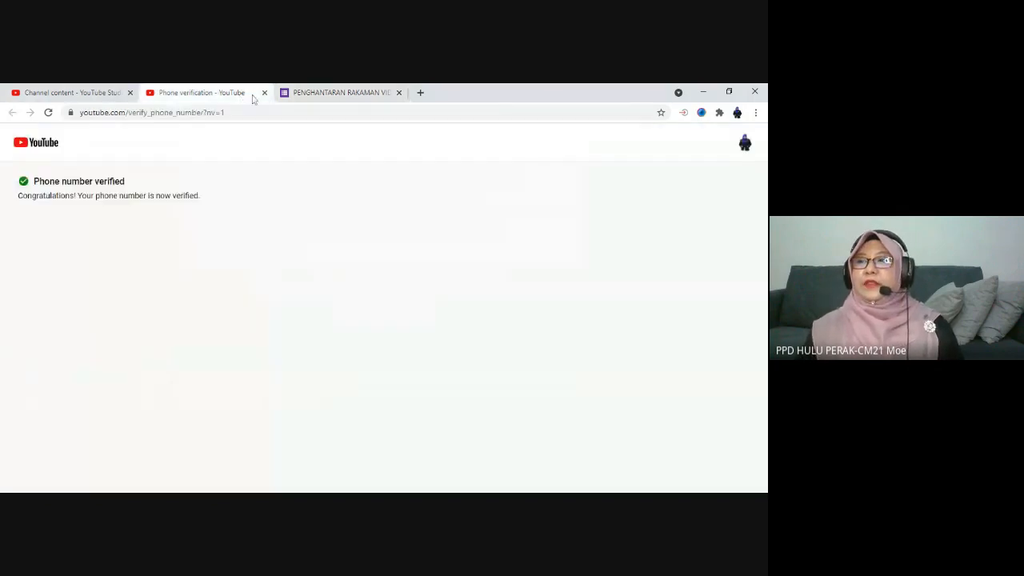
{"action": "left_click", "coordinate": [264, 94]}
{"action": "left_click", "coordinate": [102, 94]}
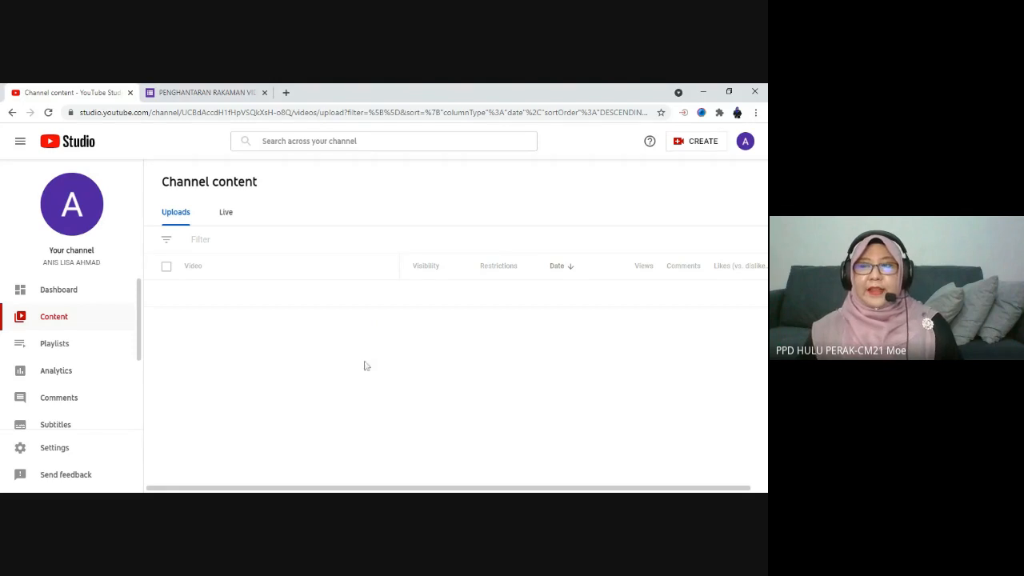
{"action": "left_click", "coordinate": [48, 113]}
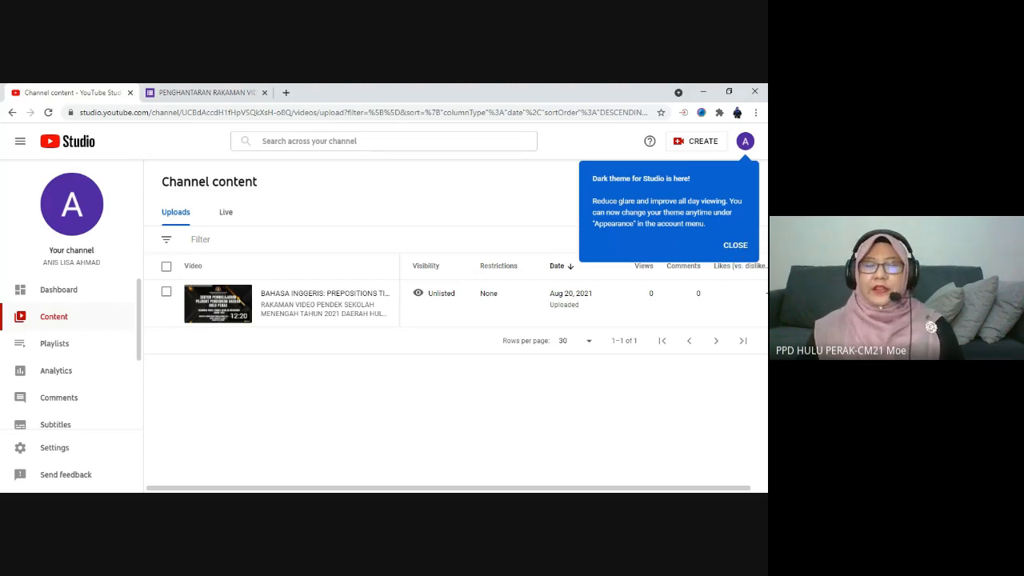
Dismiss the dark theme and tip popups, then open the prepositions lesson video's details
{"action": "left_click", "coordinate": [735, 246]}
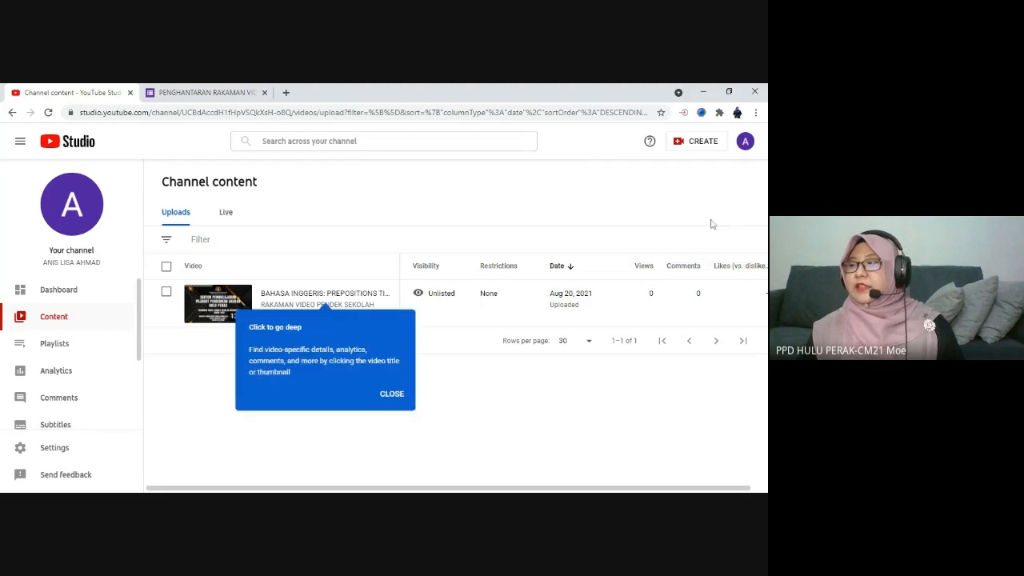
{"action": "left_click", "coordinate": [389, 395]}
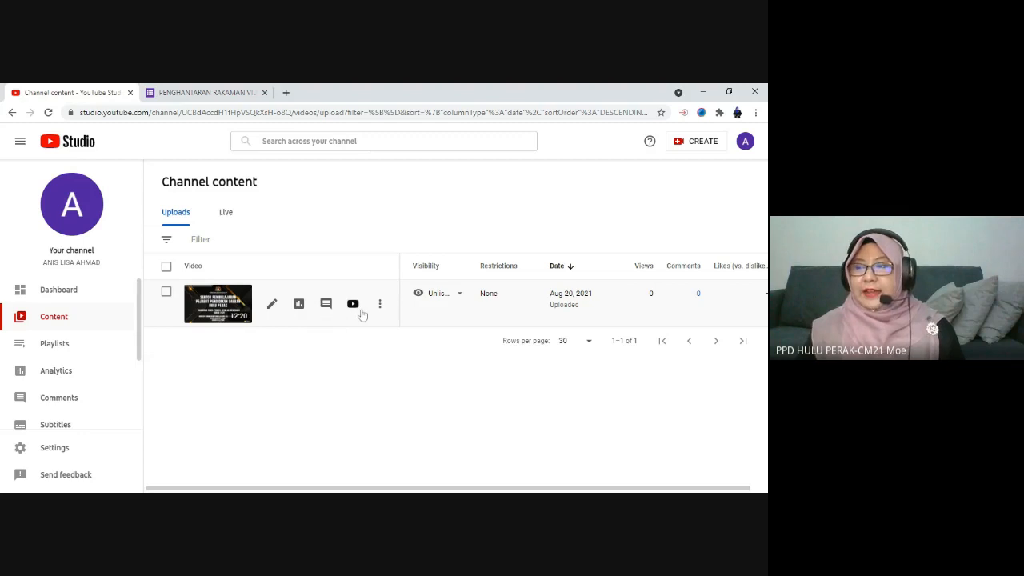
{"action": "left_click", "coordinate": [272, 305]}
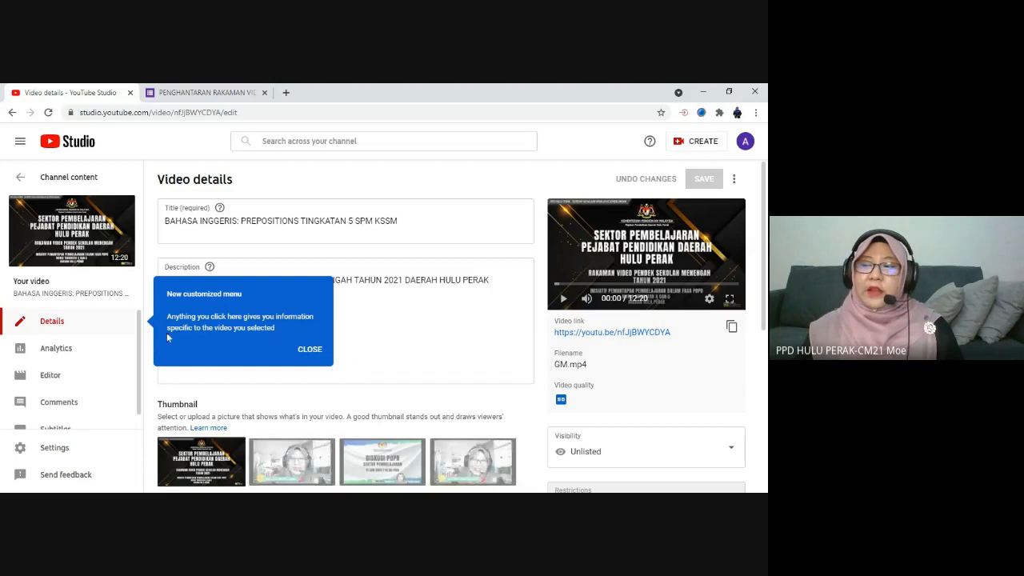
Dismiss the onboarding and Manage channel access tips, then close the channel Settings dialog
{"action": "left_click", "coordinate": [302, 353]}
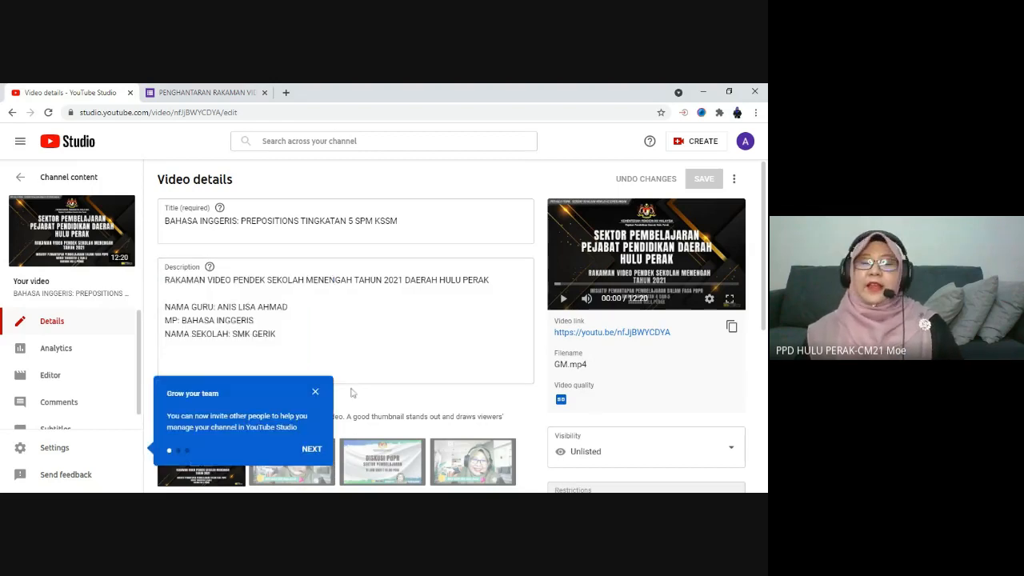
{"action": "left_click", "coordinate": [311, 450]}
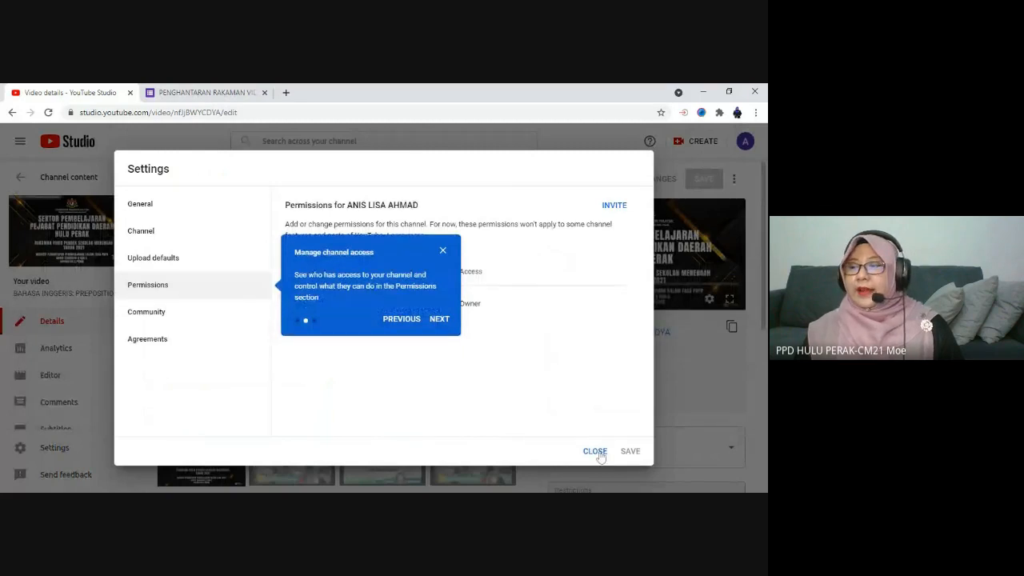
{"action": "left_click", "coordinate": [444, 253]}
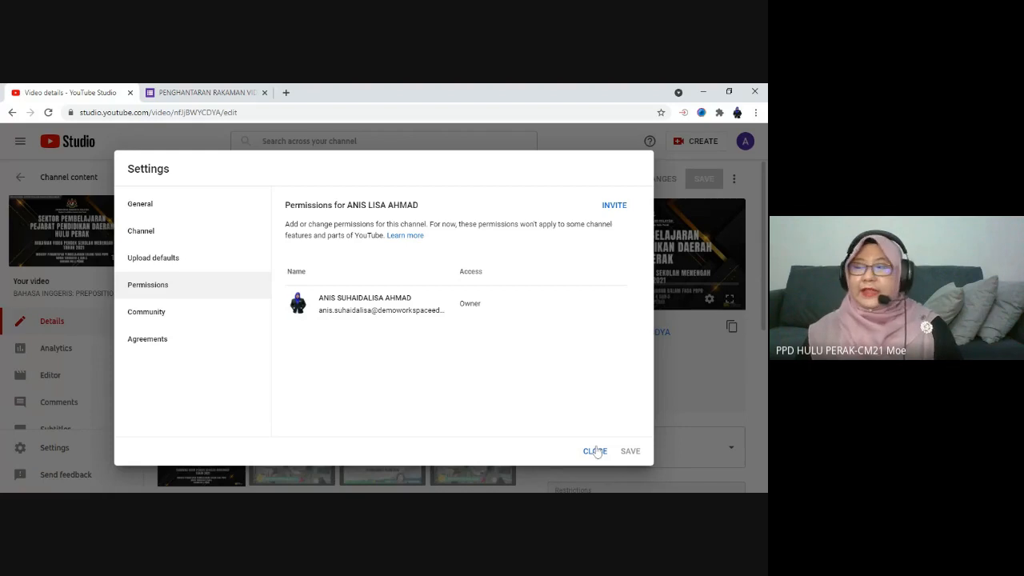
{"action": "left_click", "coordinate": [595, 451]}
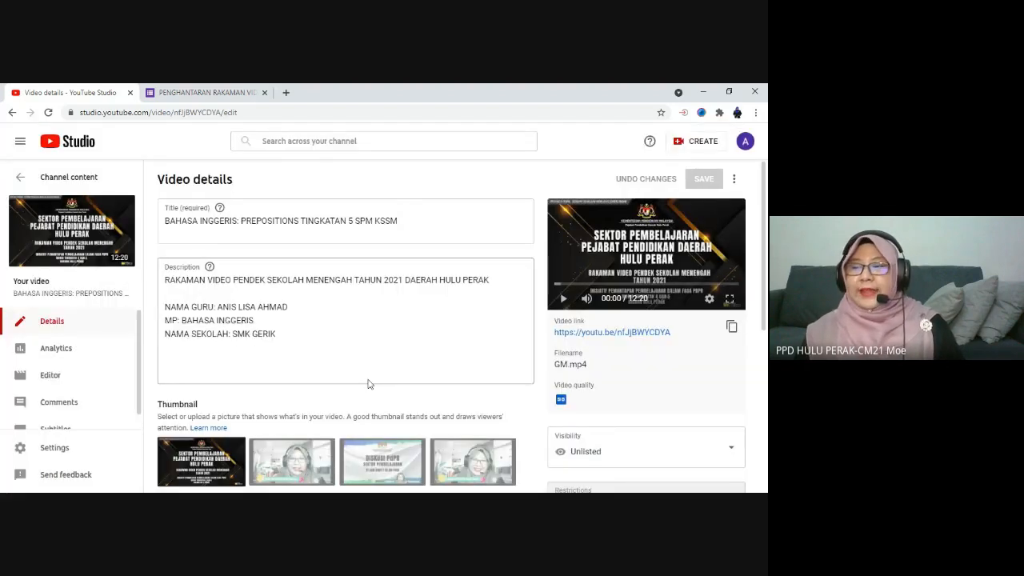
{"action": "scroll", "coordinate": [368, 384], "scroll_direction": "down", "scroll_amount": 1}
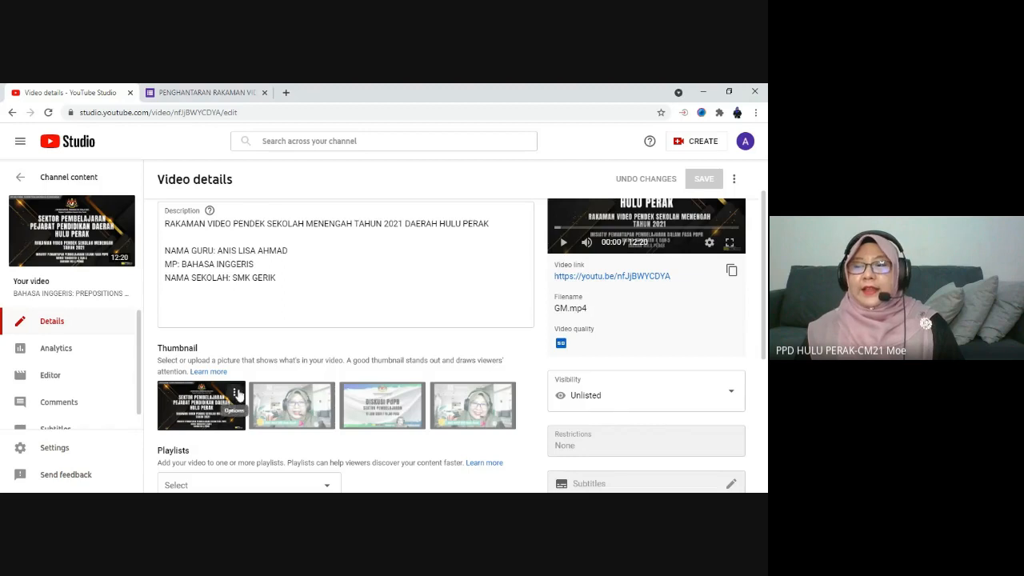
{"action": "scroll", "coordinate": [236, 396], "scroll_direction": "down", "scroll_amount": 2}
{"action": "scroll", "coordinate": [236, 396], "scroll_direction": "up", "scroll_amount": 2}
{"action": "left_click", "coordinate": [236, 394]}
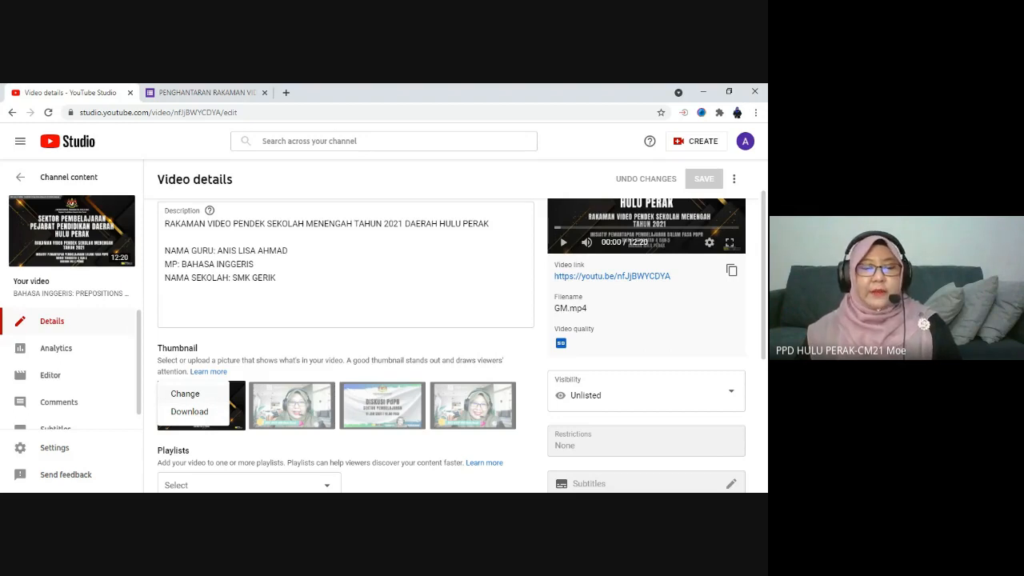
{"action": "left_click", "coordinate": [199, 397]}
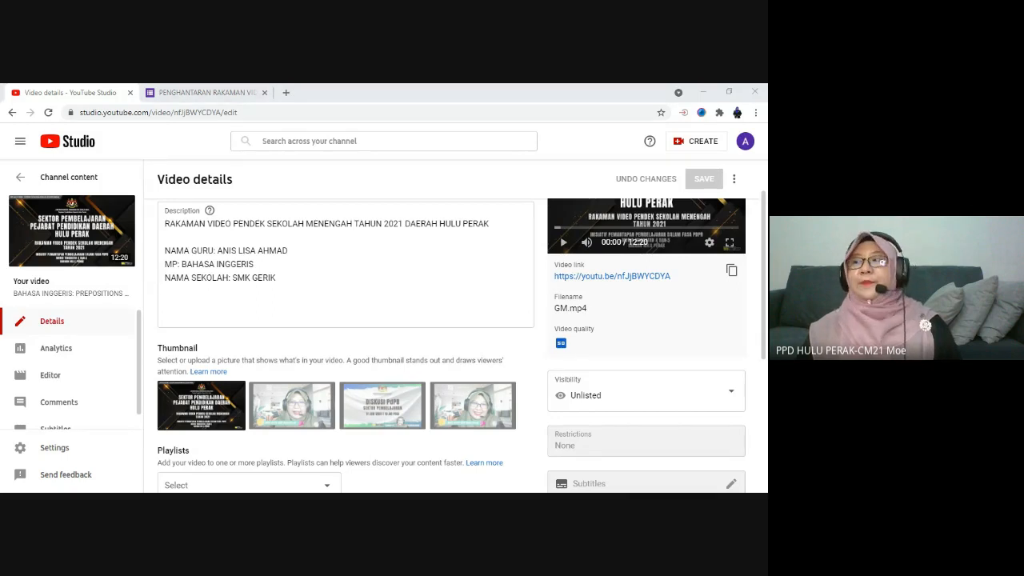
{"action": "left_click", "coordinate": [414, 224]}
{"action": "left_click", "coordinate": [276, 278]}
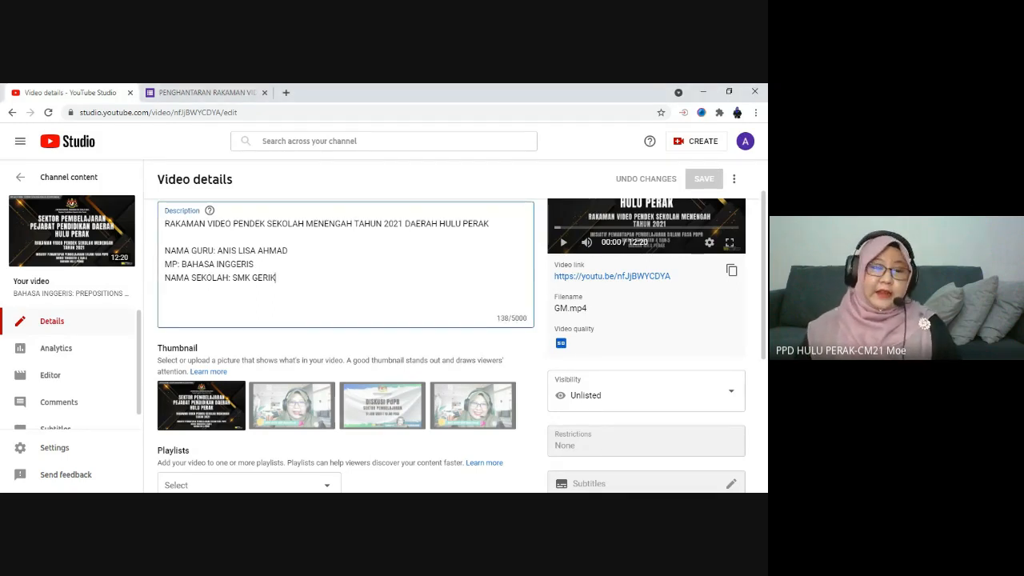
{"action": "scroll", "coordinate": [344, 320], "scroll_direction": "up", "scroll_amount": 1}
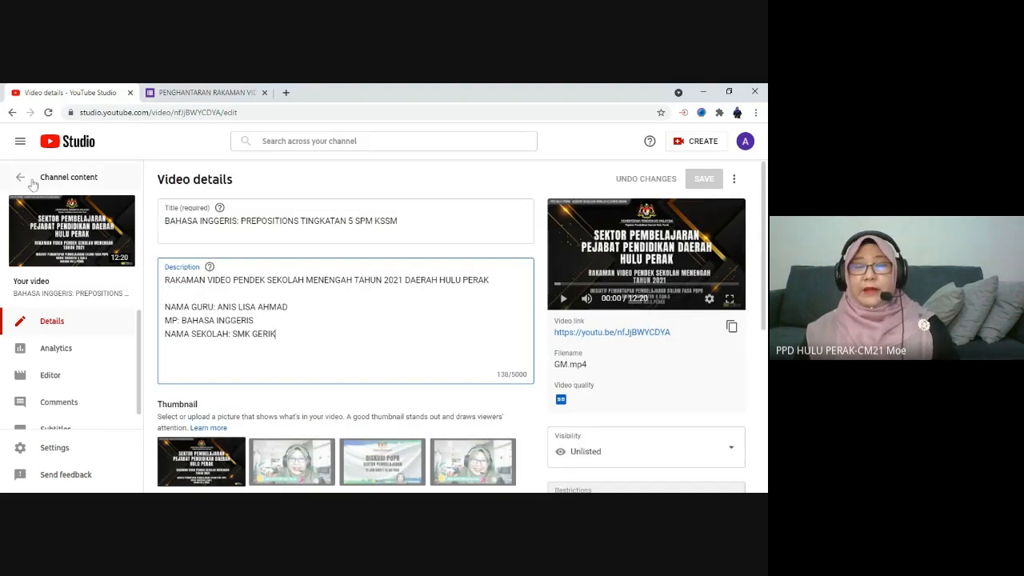
{"action": "left_click", "coordinate": [20, 178]}
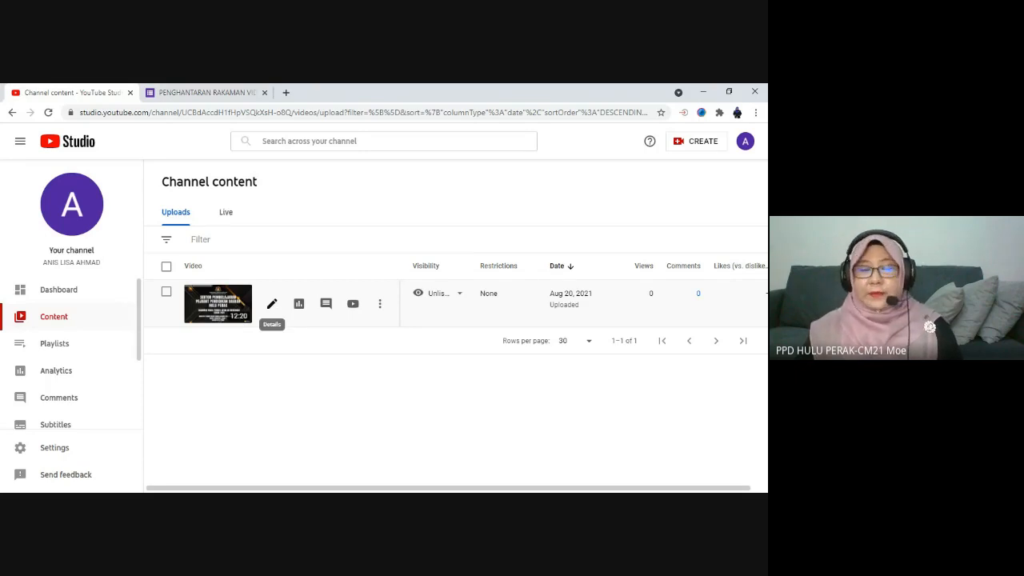
{"action": "left_click", "coordinate": [277, 311]}
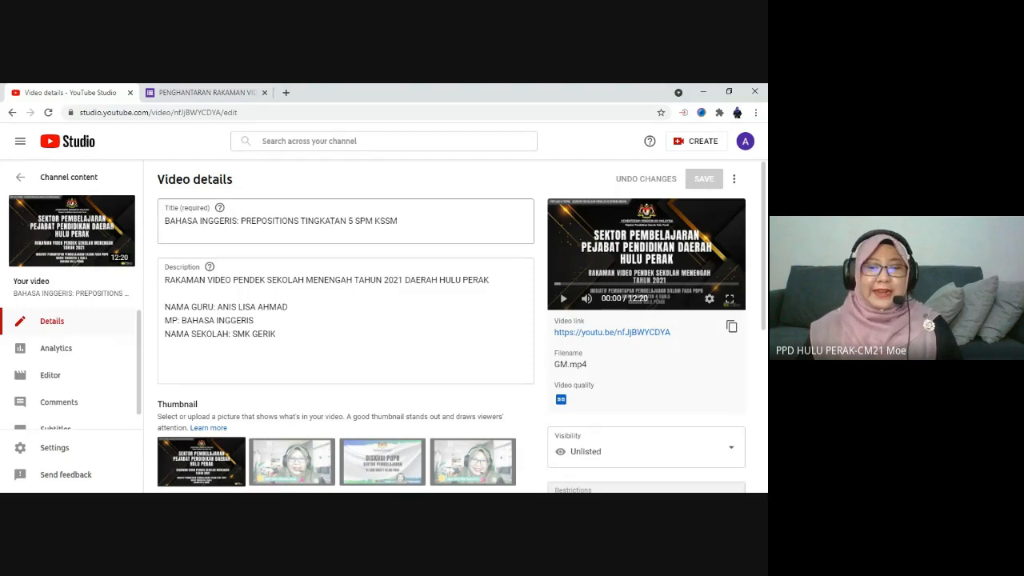
{"action": "left_click", "coordinate": [398, 235]}
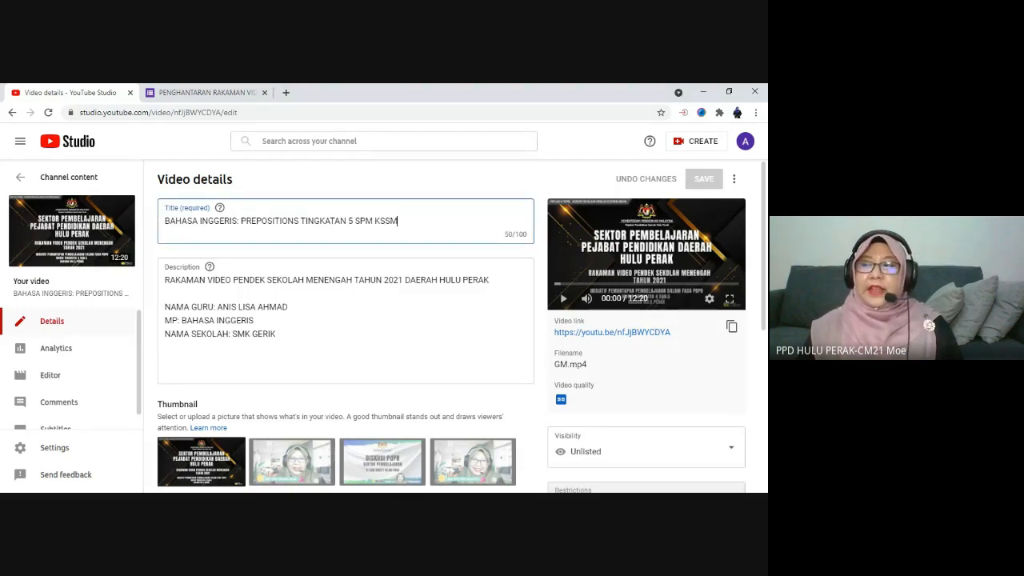
Change the title's TINGKATAN 5 to TINGKATAN 4
{"action": "left_click", "coordinate": [353, 221]}
{"action": "double_click", "coordinate": [351, 221]}
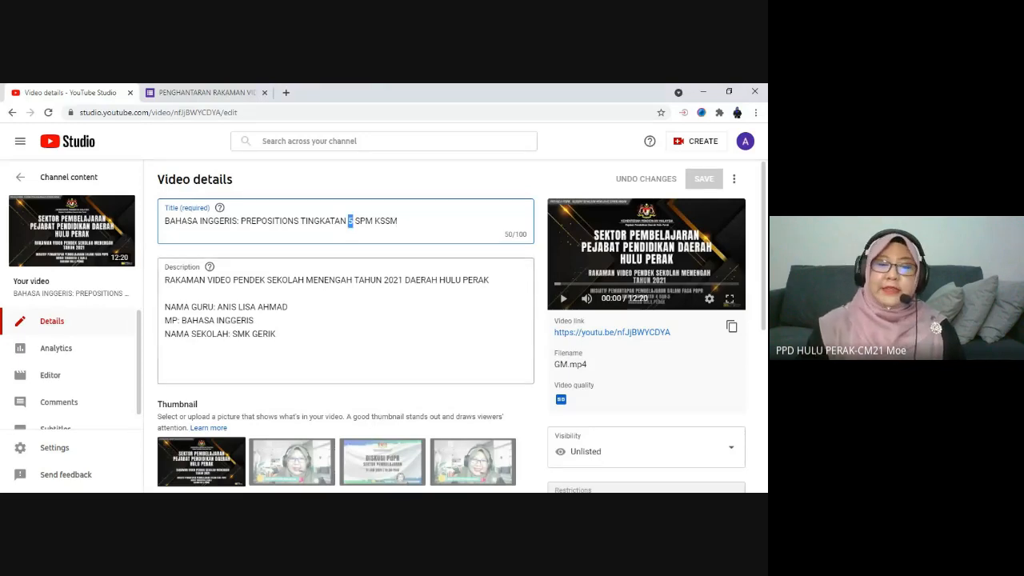
{"action": "type", "text": "4"}
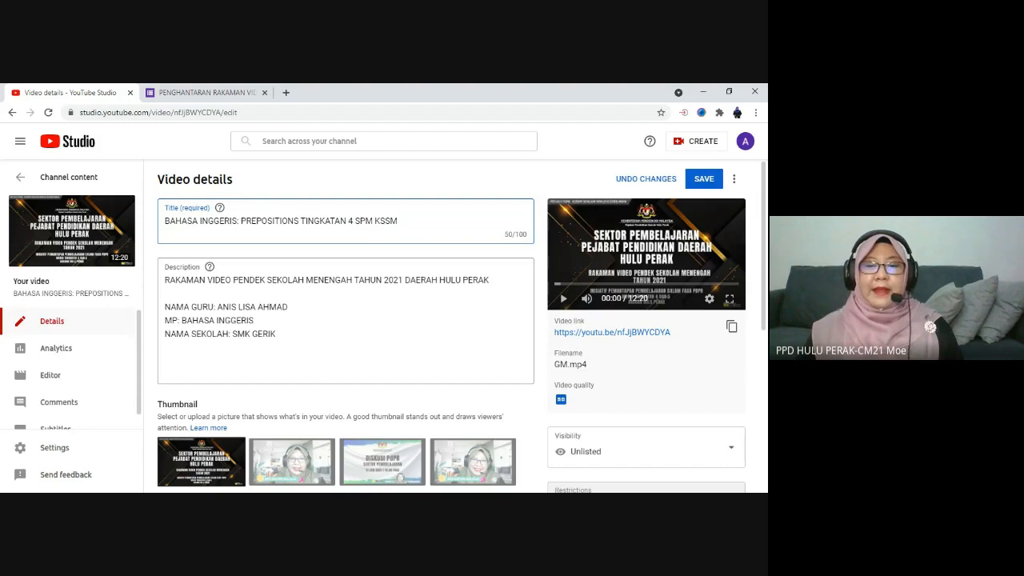
Complete the teacher's name in the description and save the video details
{"action": "left_click", "coordinate": [238, 308]}
{"action": "type", "text": "SUHAI"}
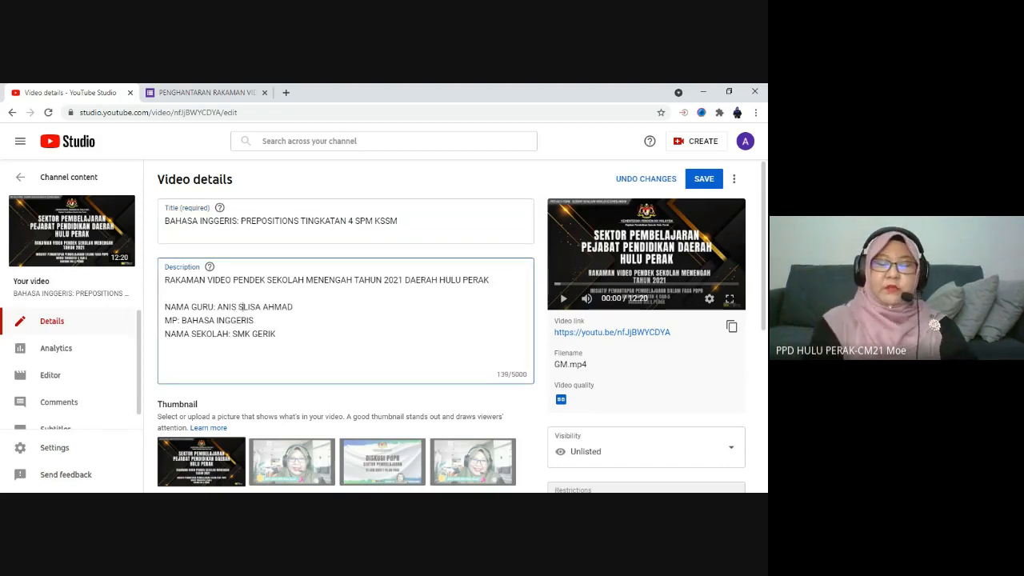
{"action": "type", "text": "DA"}
{"action": "left_click", "coordinate": [253, 321]}
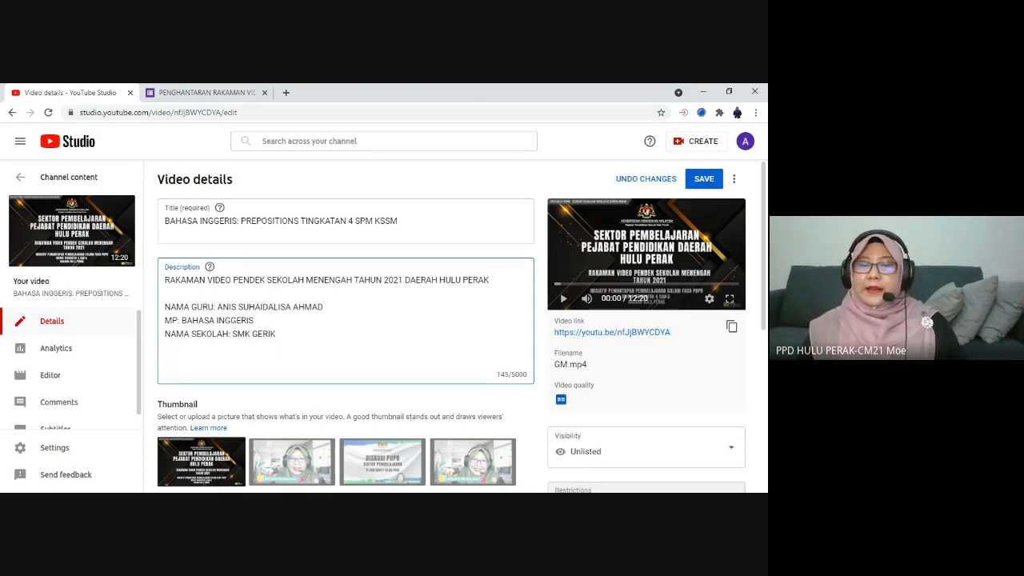
{"action": "left_click", "coordinate": [706, 180]}
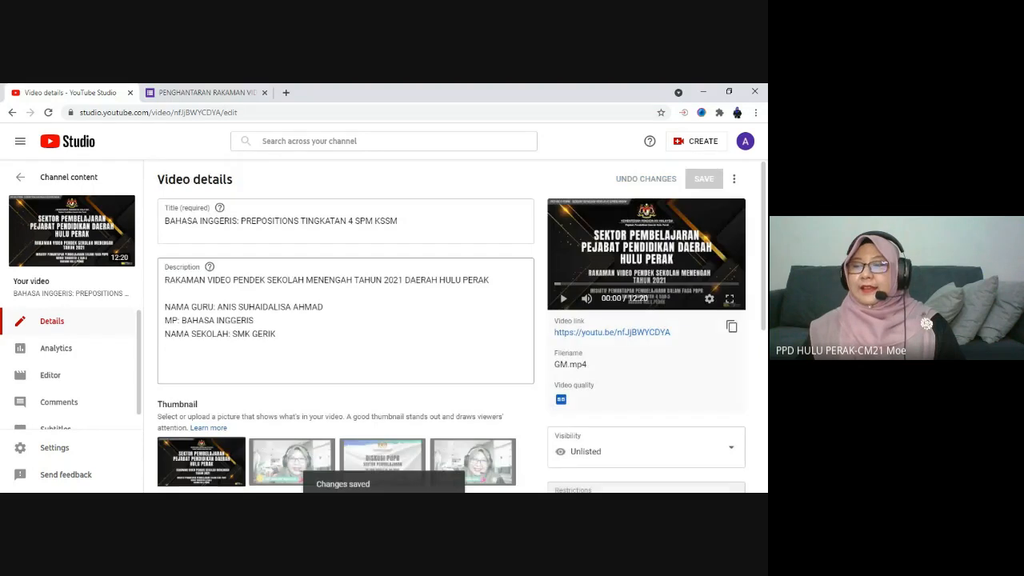
{"action": "scroll", "coordinate": [631, 339], "scroll_direction": "down", "scroll_amount": 3}
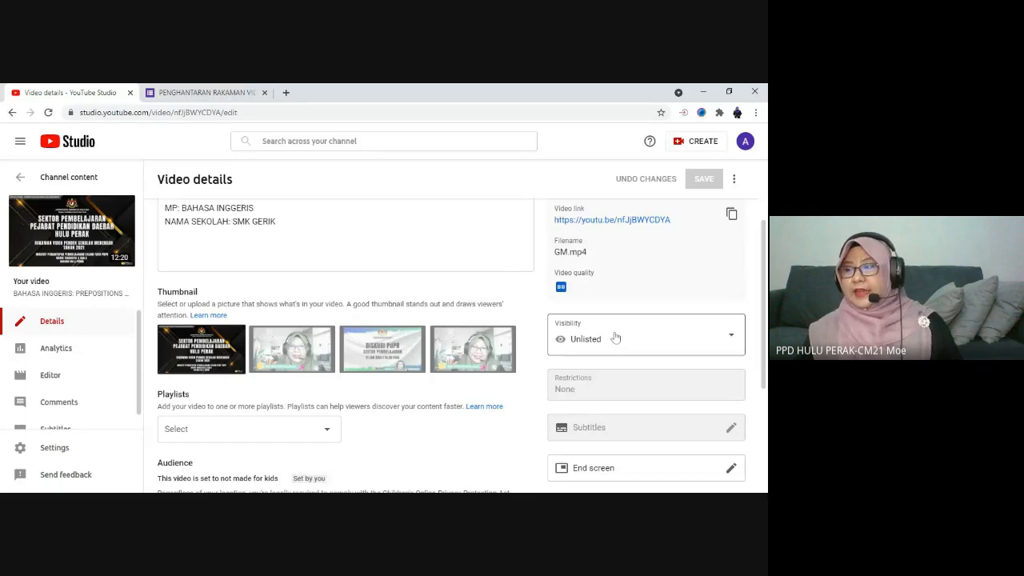
{"action": "left_click", "coordinate": [615, 338]}
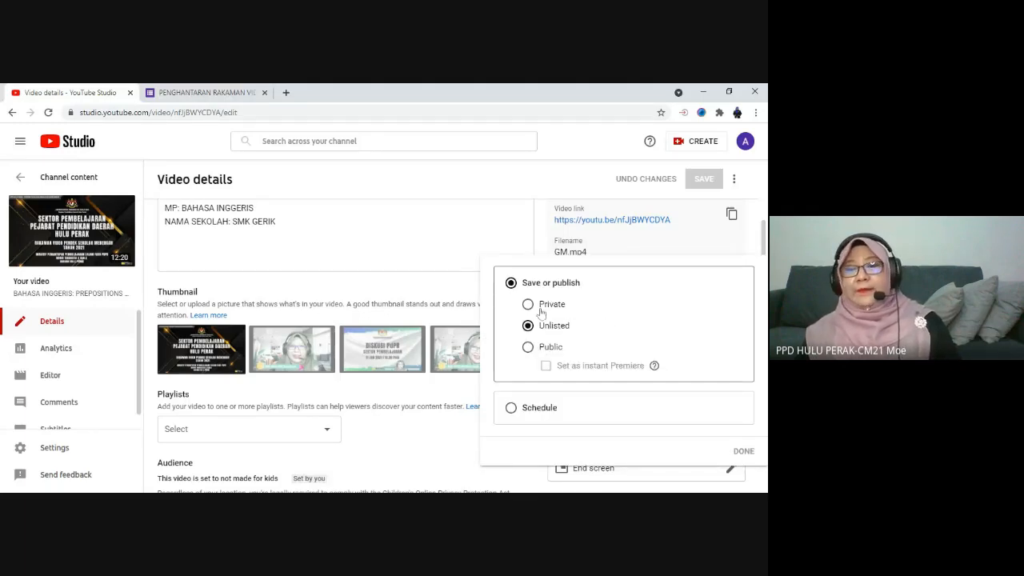
{"action": "left_click", "coordinate": [457, 270]}
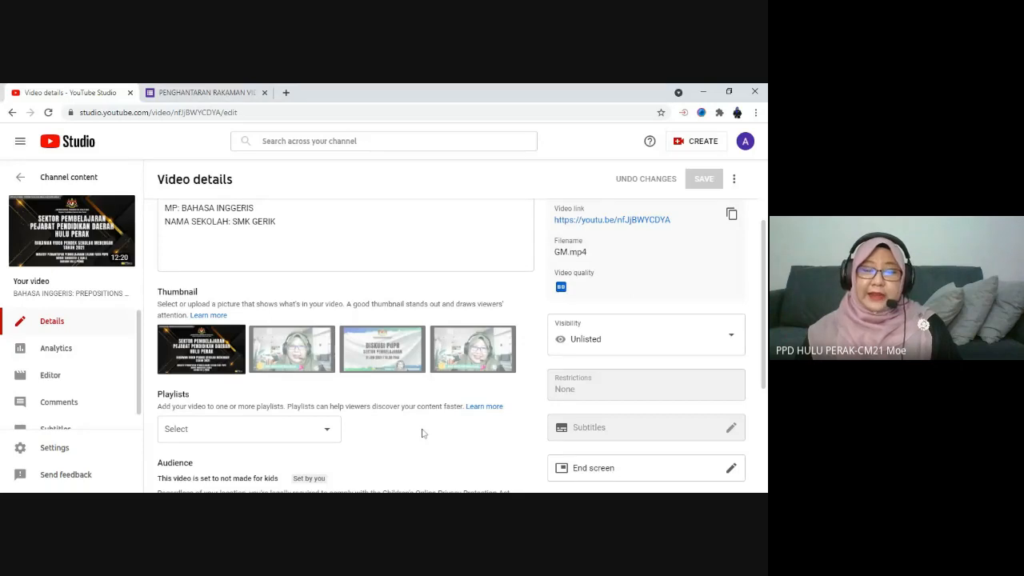
Set the audience to 'Yes, it's made for kids', save, and return to Channel content
{"action": "scroll", "coordinate": [422, 433], "scroll_direction": "down", "scroll_amount": 3}
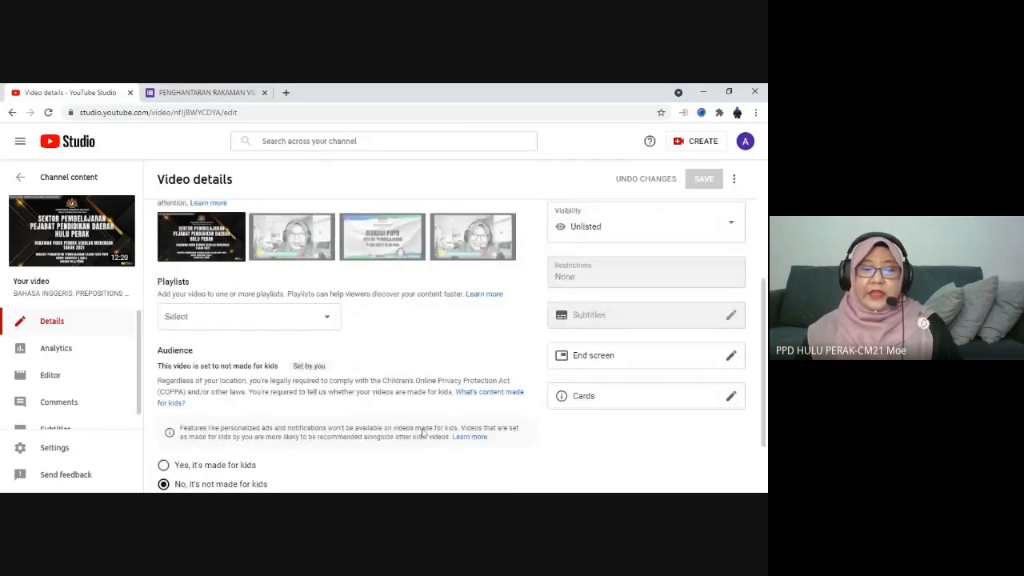
{"action": "scroll", "coordinate": [423, 433], "scroll_direction": "down", "scroll_amount": 1}
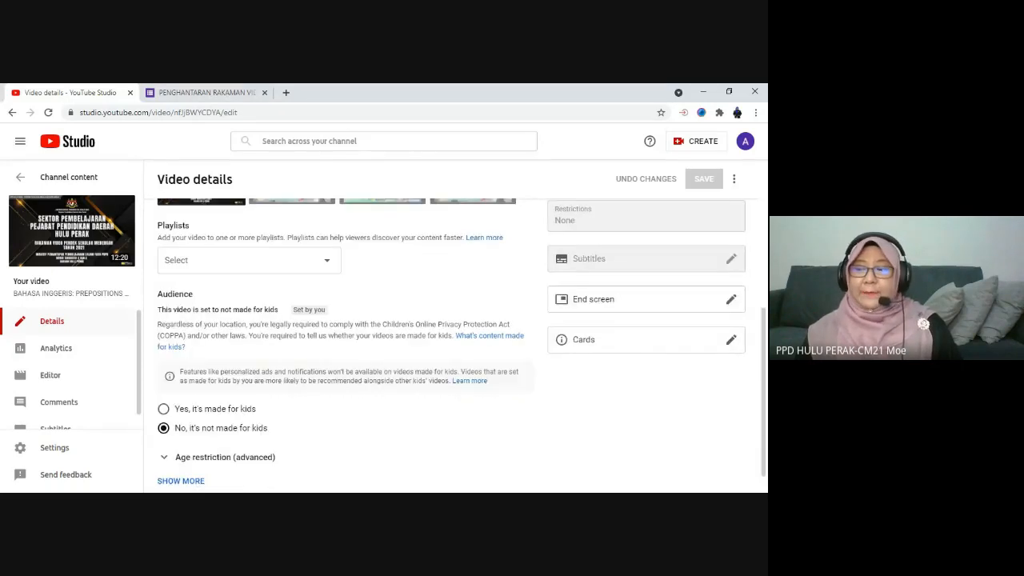
{"action": "left_click", "coordinate": [168, 411]}
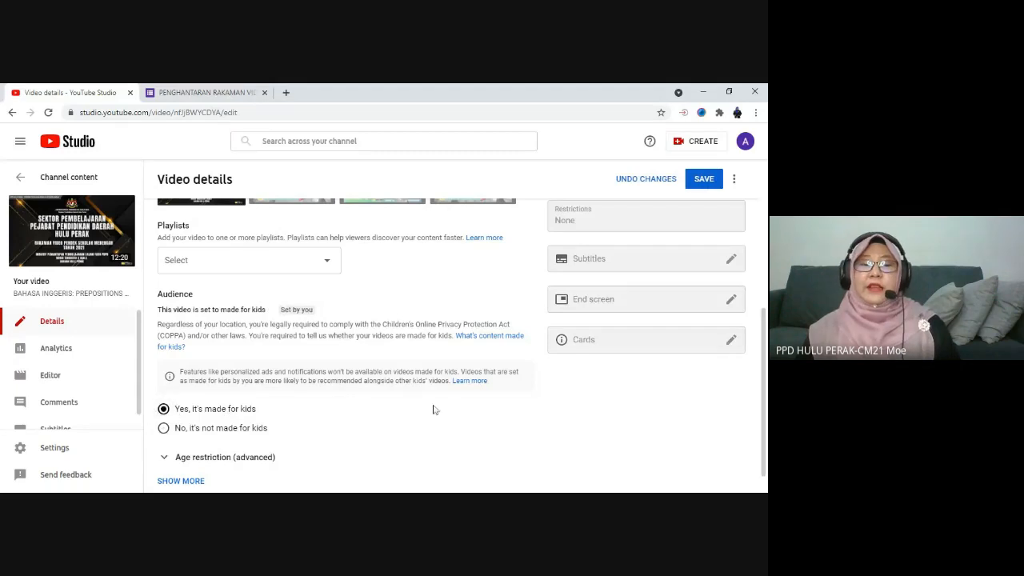
{"action": "scroll", "coordinate": [430, 409], "scroll_direction": "down", "scroll_amount": 1}
{"action": "scroll", "coordinate": [430, 409], "scroll_direction": "up", "scroll_amount": 3}
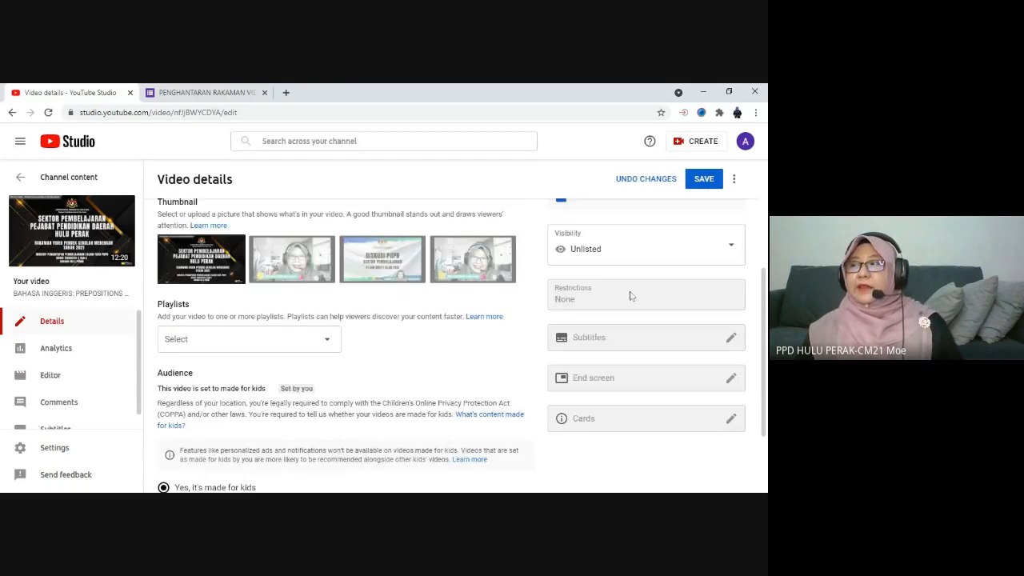
{"action": "left_click", "coordinate": [704, 181]}
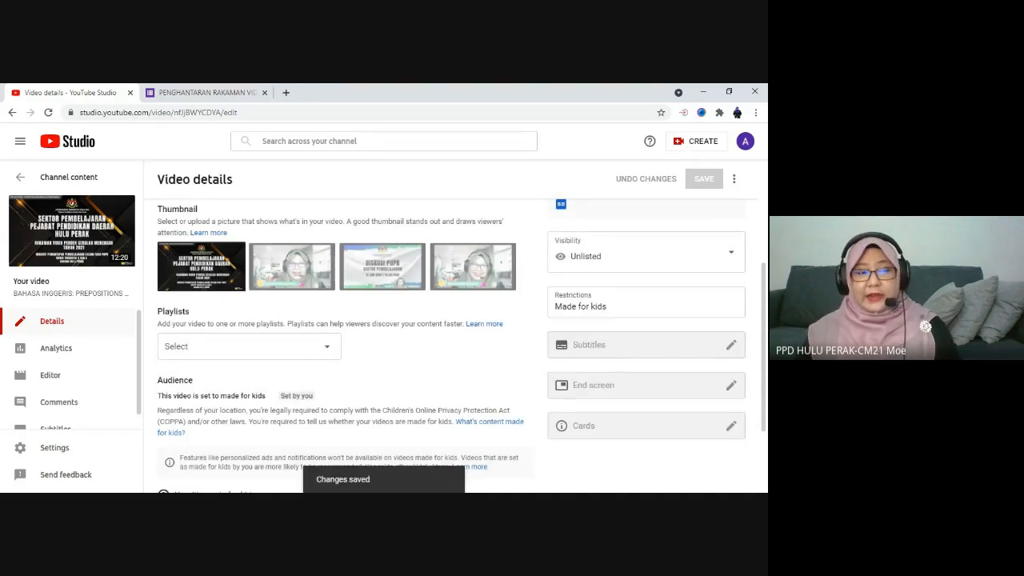
{"action": "left_click", "coordinate": [21, 178]}
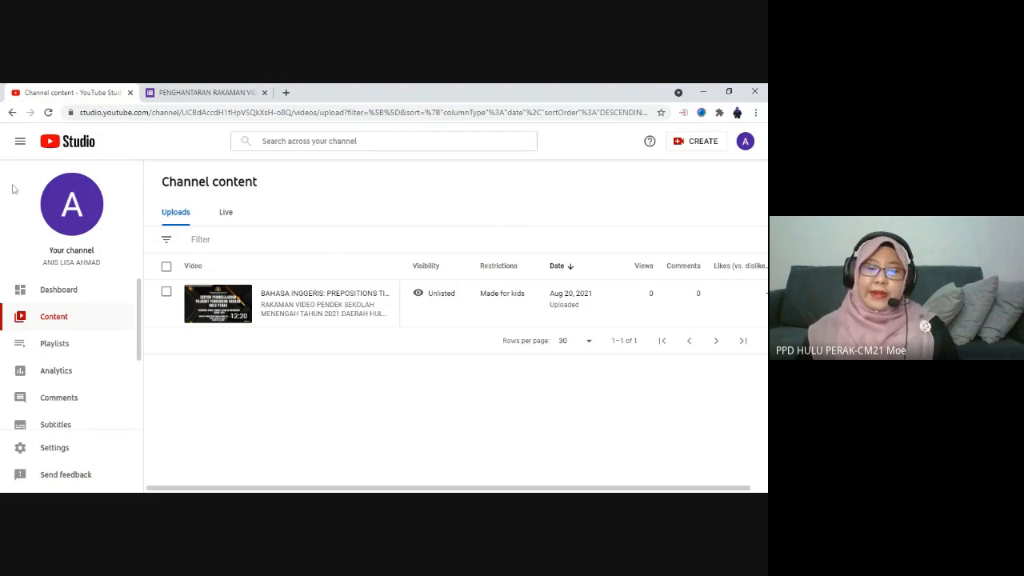
Choose Private visibility for the lesson video and save it
{"action": "mouse_move", "coordinate": [277, 313]}
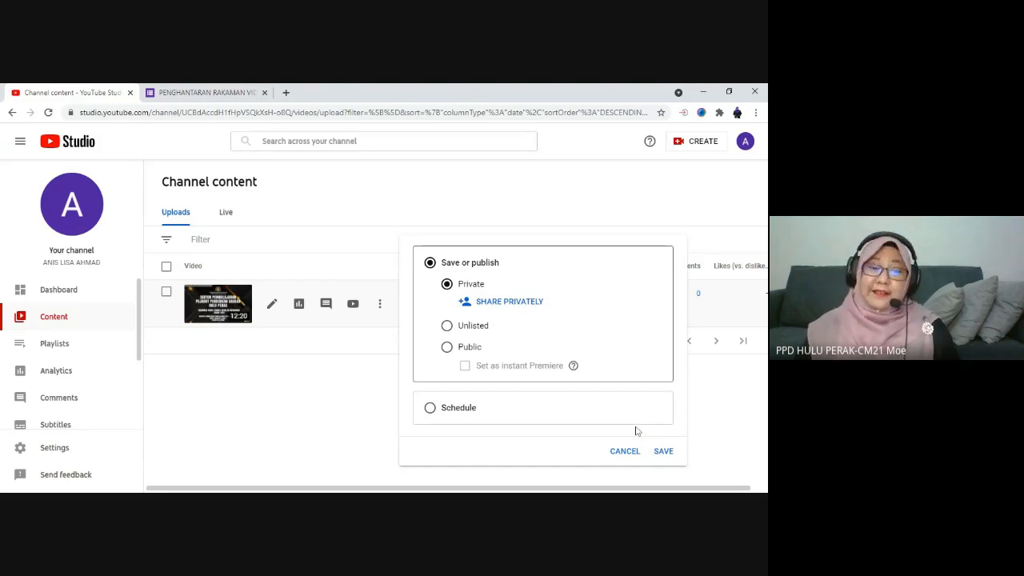
{"action": "left_click", "coordinate": [663, 451]}
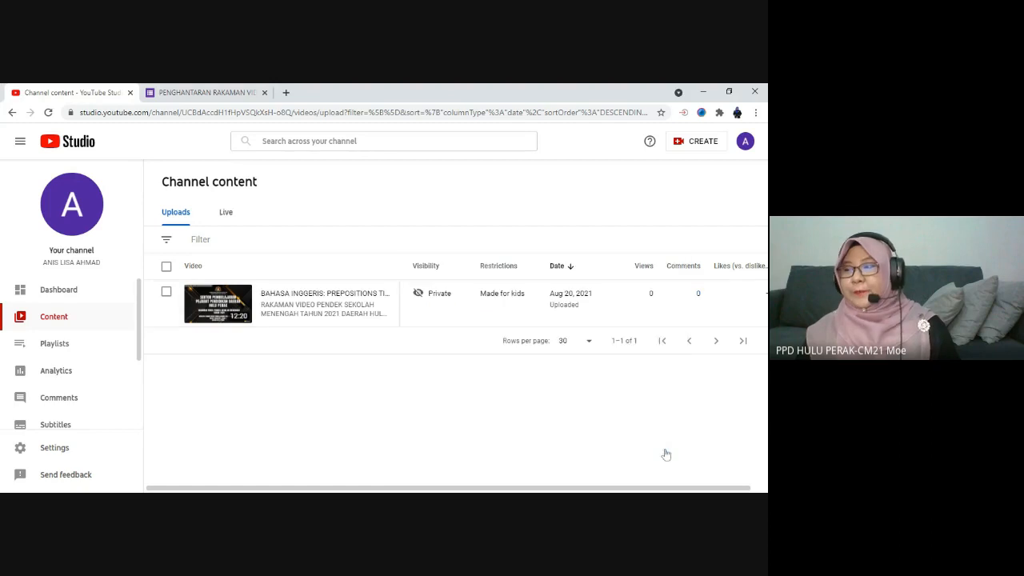
Reveal the prepositions lesson video's row options in the Channel content list
{"action": "mouse_move", "coordinate": [512, 293]}
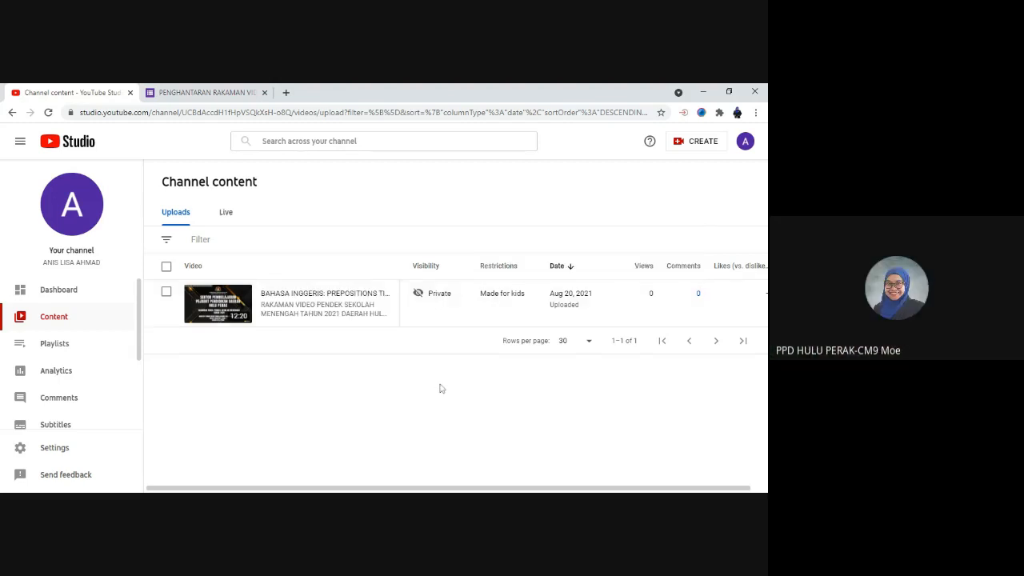
In the lesson video's details, set the audience to 'No, it's not made for kids'
{"action": "left_click", "coordinate": [272, 302]}
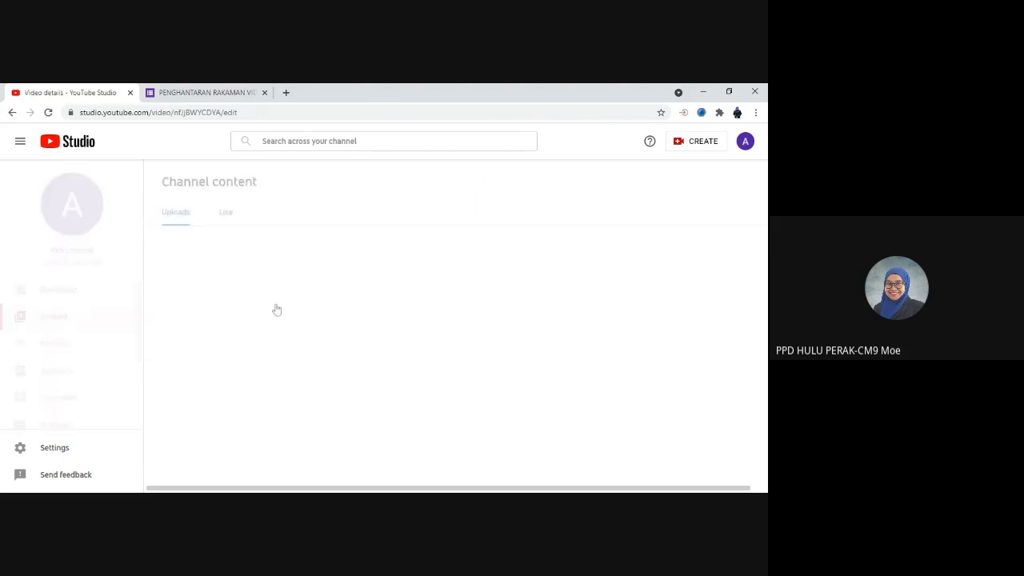
{"action": "scroll", "coordinate": [448, 344], "scroll_direction": "down", "scroll_amount": 1}
{"action": "scroll", "coordinate": [332, 355], "scroll_direction": "down", "scroll_amount": 3}
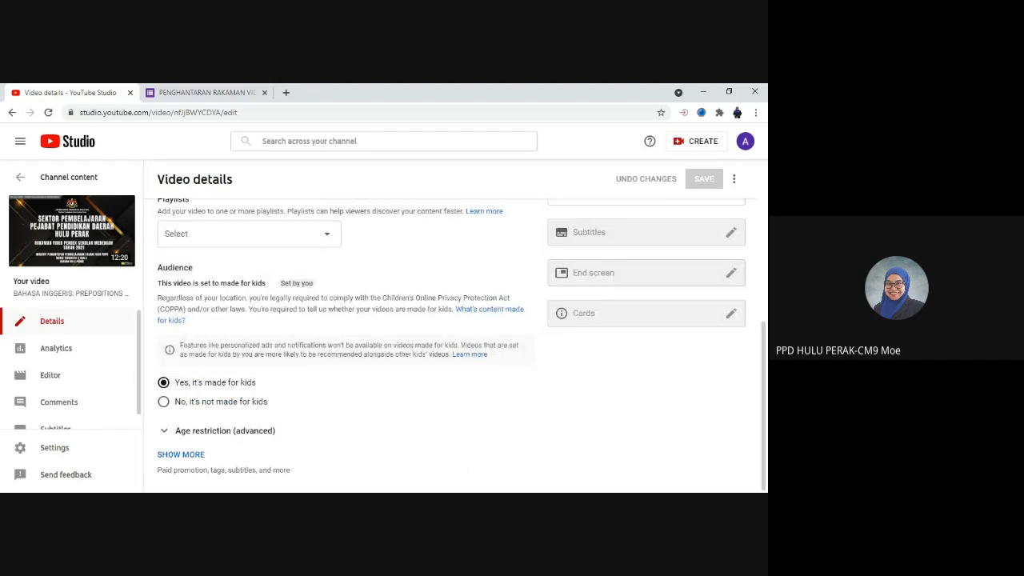
{"action": "left_click", "coordinate": [164, 405]}
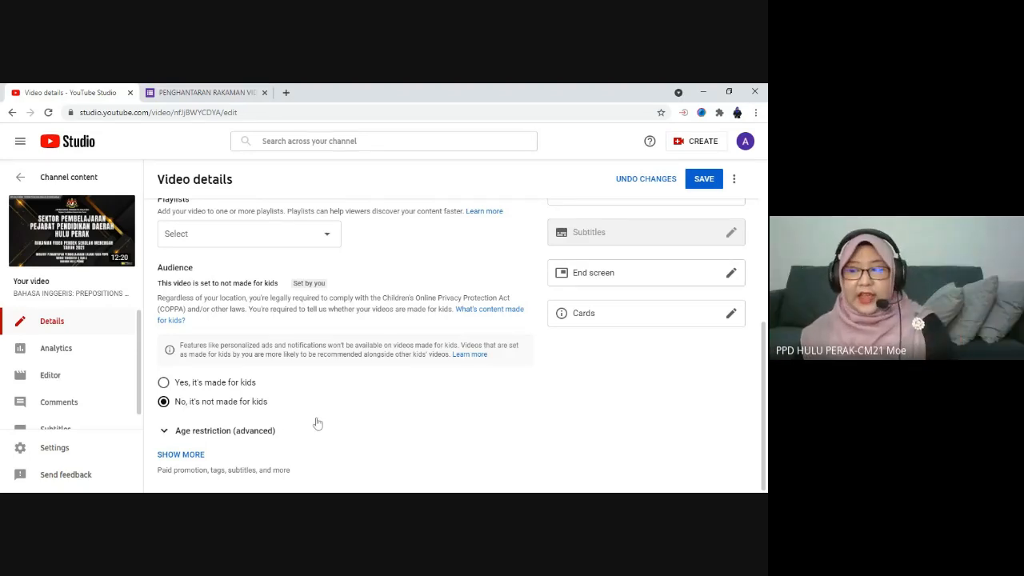
{"action": "left_click", "coordinate": [170, 433]}
{"action": "scroll", "coordinate": [327, 431], "scroll_direction": "down", "scroll_amount": 1}
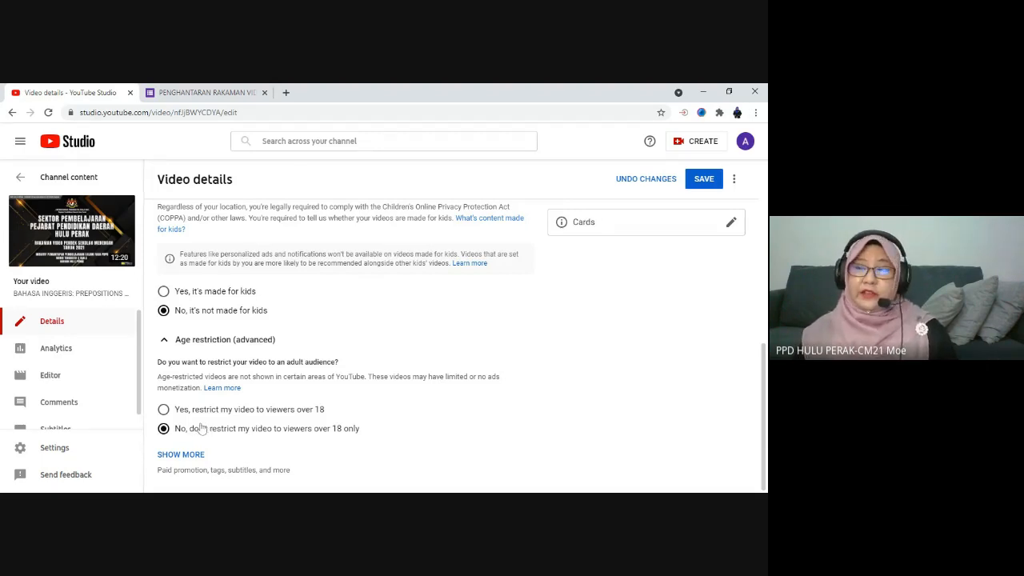
Save the audience change and return to the channel's uploads list
{"action": "left_click", "coordinate": [25, 179]}
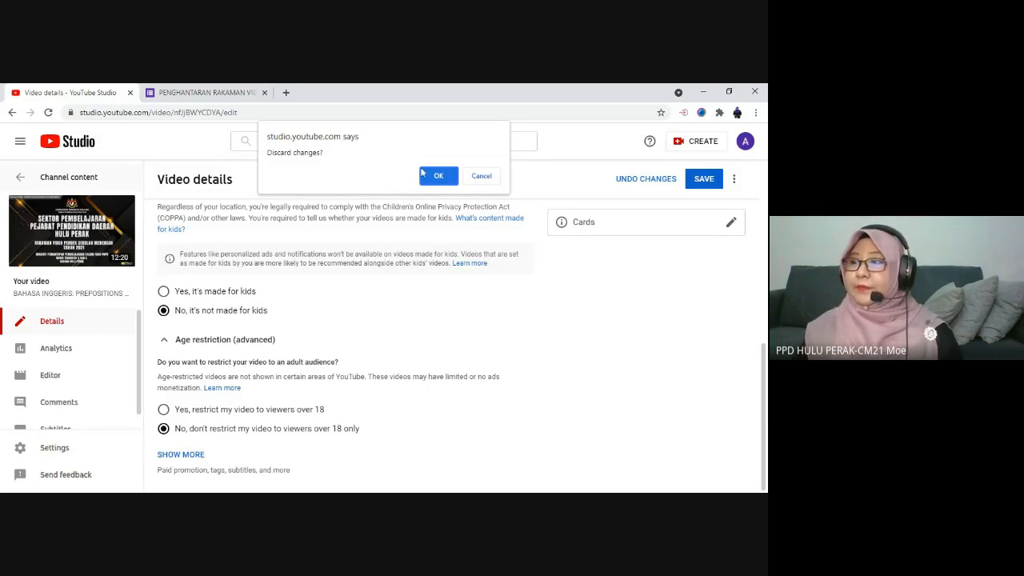
{"action": "left_click", "coordinate": [483, 176]}
{"action": "left_click", "coordinate": [709, 183]}
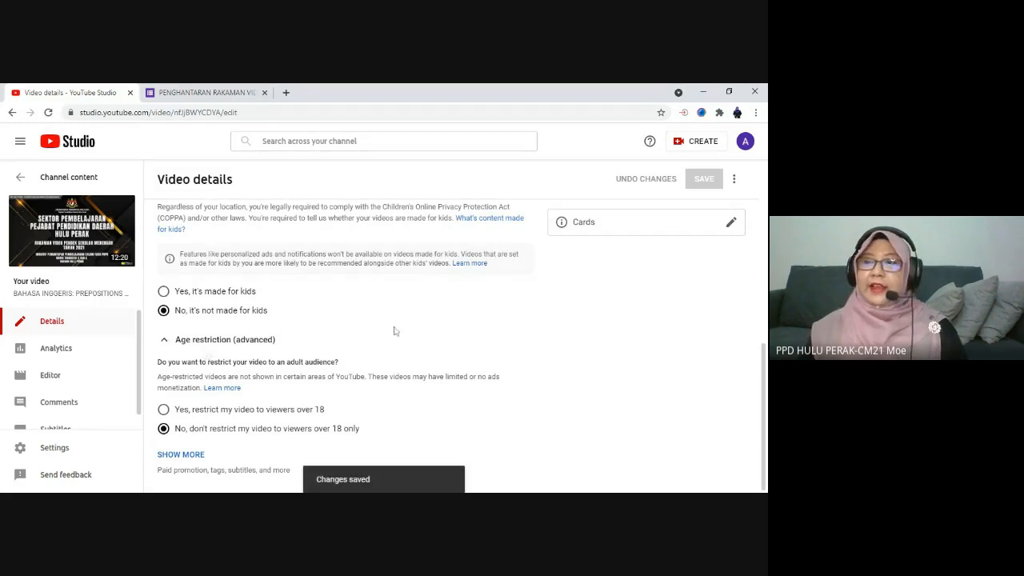
{"action": "left_click", "coordinate": [21, 182]}
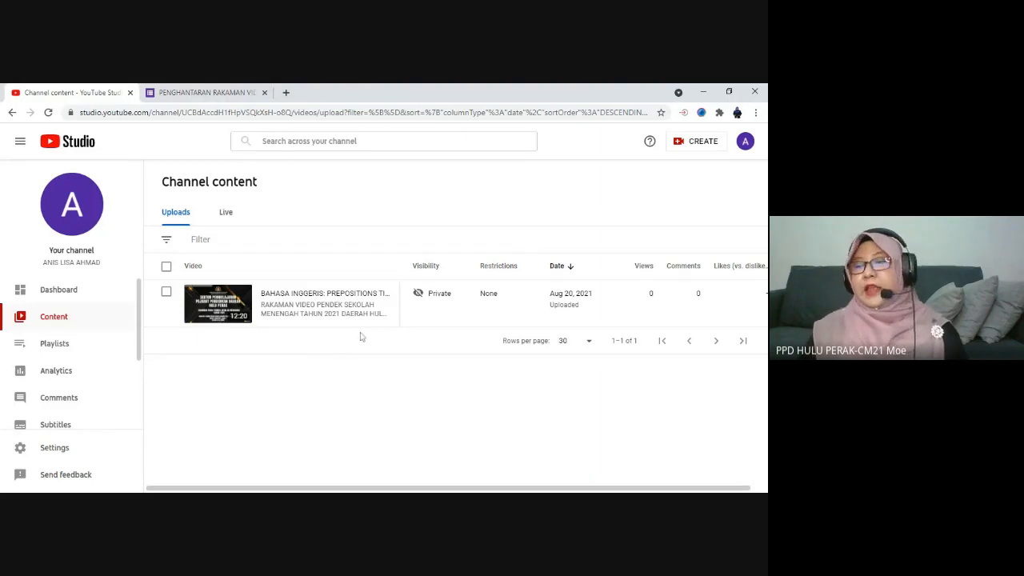
{"action": "mouse_move", "coordinate": [361, 330]}
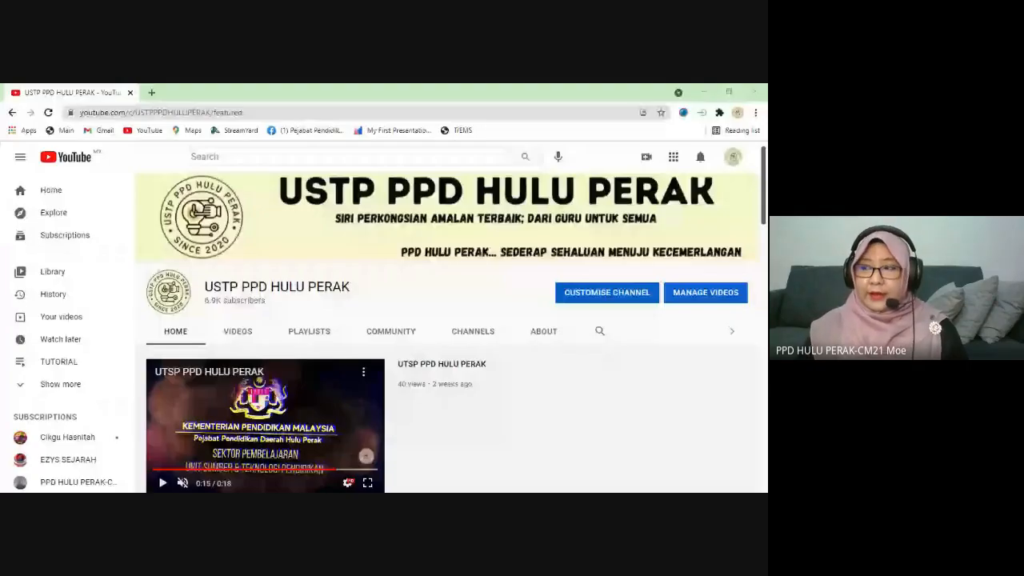
Scroll the USTP PPD HULU PERAK home page and show the next upcoming live streams
{"action": "scroll", "coordinate": [472, 433], "scroll_direction": "down", "scroll_amount": 1}
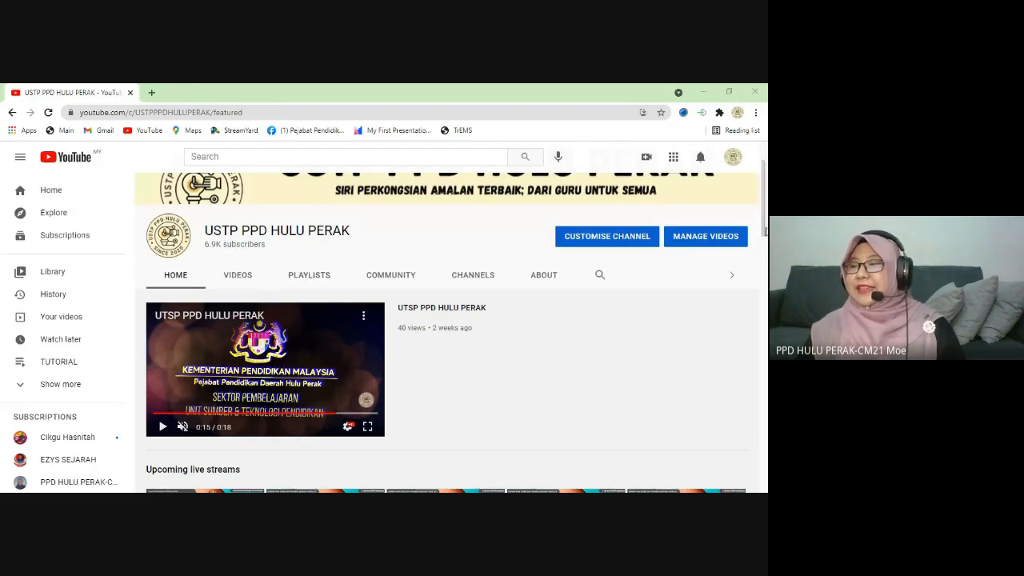
{"action": "scroll", "coordinate": [765, 231], "scroll_direction": "down", "scroll_amount": 2}
{"action": "scroll", "coordinate": [764, 240], "scroll_direction": "down", "scroll_amount": 1}
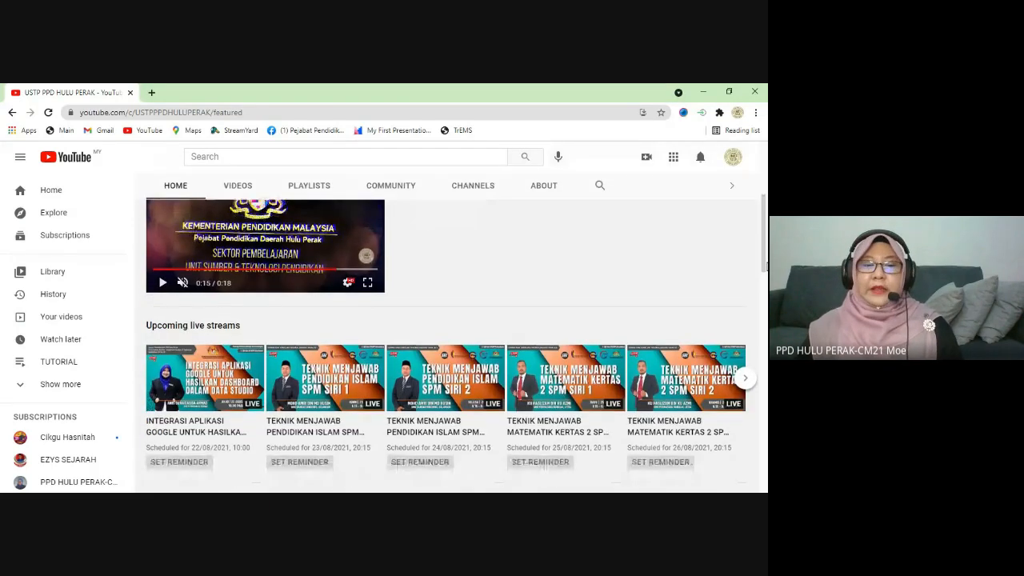
{"action": "scroll", "coordinate": [765, 268], "scroll_direction": "down", "scroll_amount": 1}
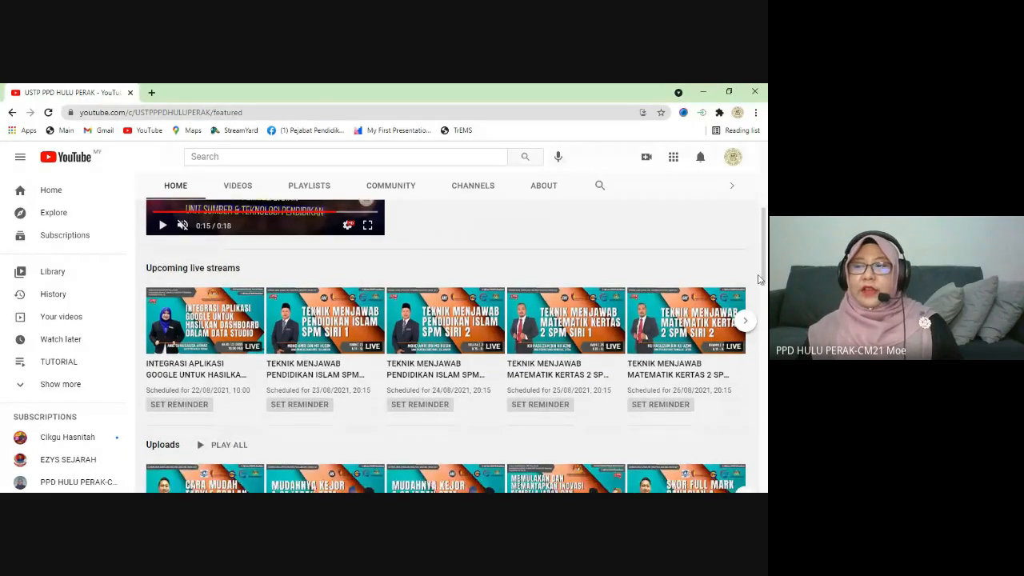
{"action": "scroll", "coordinate": [761, 277], "scroll_direction": "down", "scroll_amount": 1}
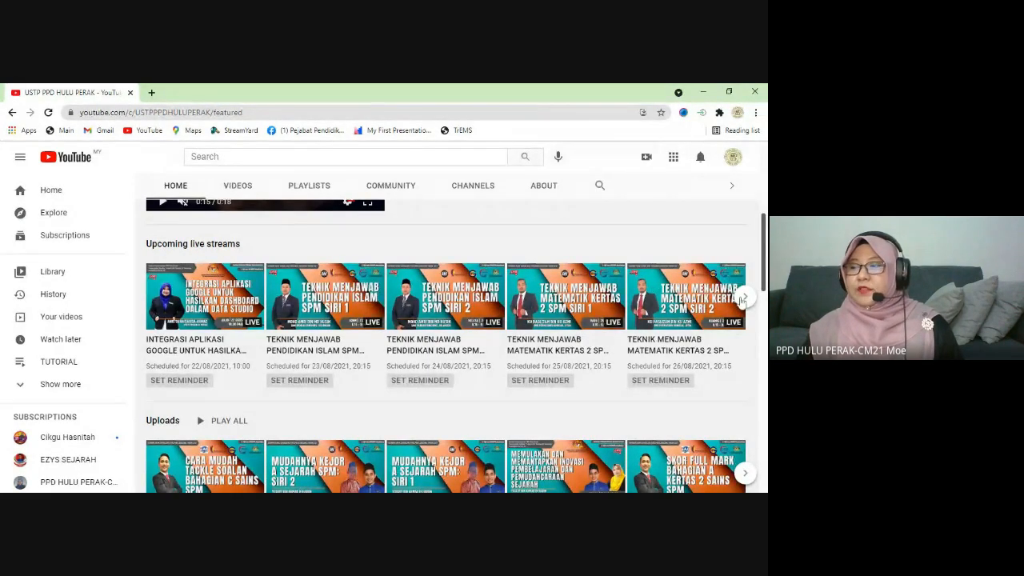
{"action": "left_click", "coordinate": [745, 296]}
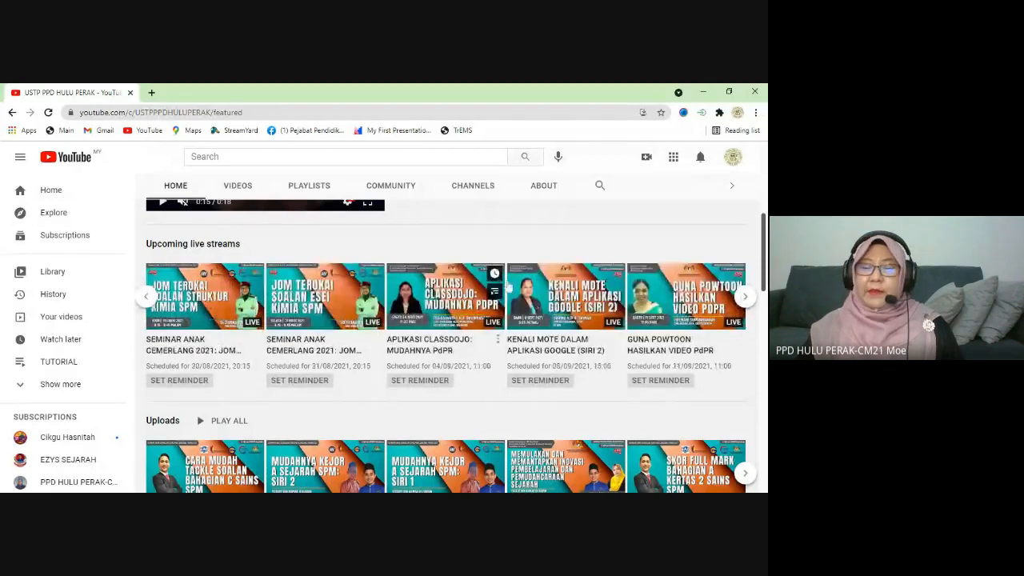
Open the channel's VIDEOS tab to see all its uploads
{"action": "scroll", "coordinate": [510, 298], "scroll_direction": "down", "scroll_amount": 3}
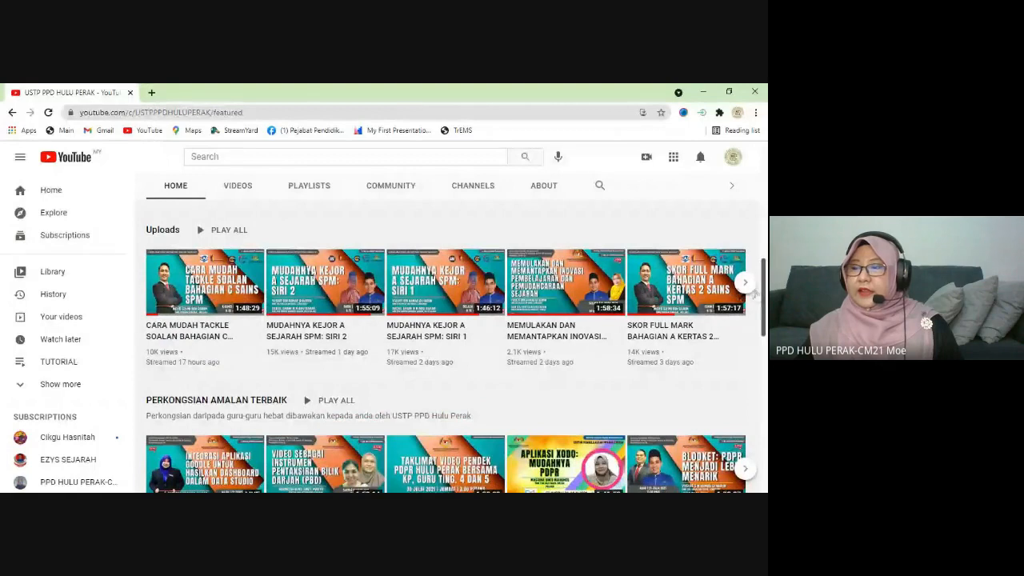
{"action": "scroll", "coordinate": [765, 314], "scroll_direction": "down", "scroll_amount": 1}
{"action": "scroll", "coordinate": [765, 314], "scroll_direction": "down", "scroll_amount": 3}
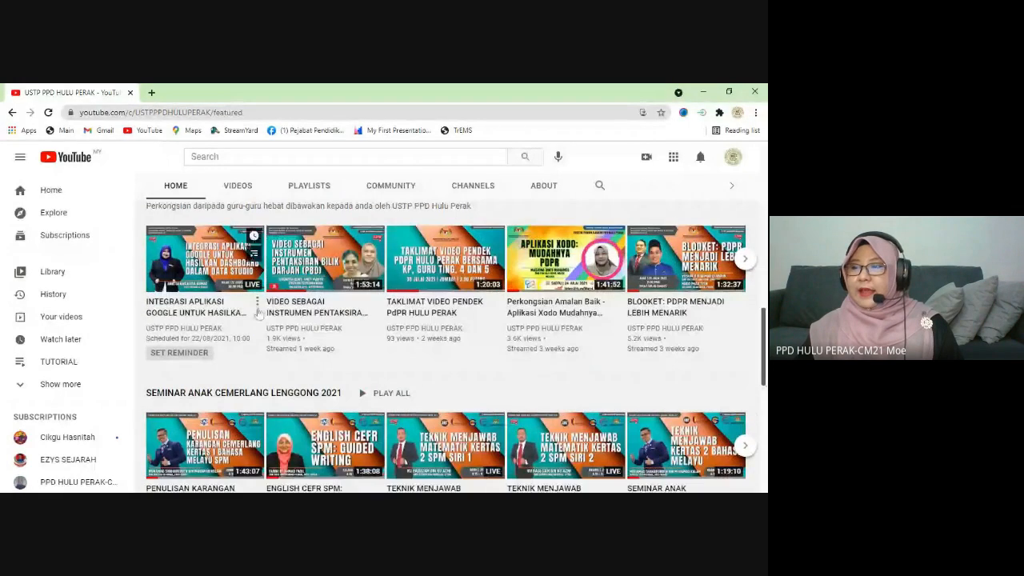
{"action": "mouse_move", "coordinate": [315, 313]}
{"action": "left_click", "coordinate": [239, 187]}
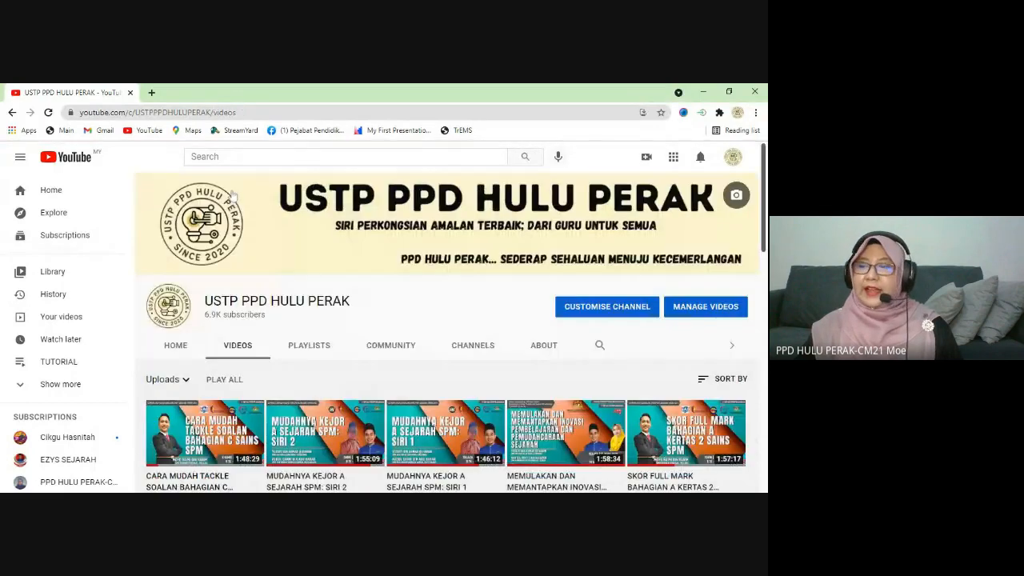
Scroll through the channel's Videos grid and back up, then close the browser
{"action": "scroll", "coordinate": [232, 197], "scroll_direction": "down", "scroll_amount": 2}
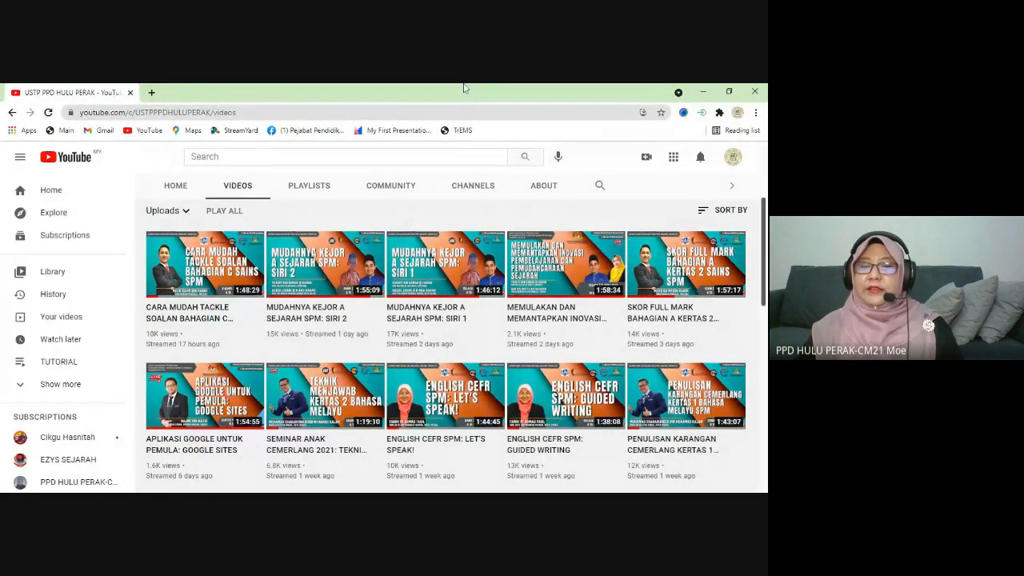
{"action": "scroll", "coordinate": [482, 172], "scroll_direction": "down", "scroll_amount": 1}
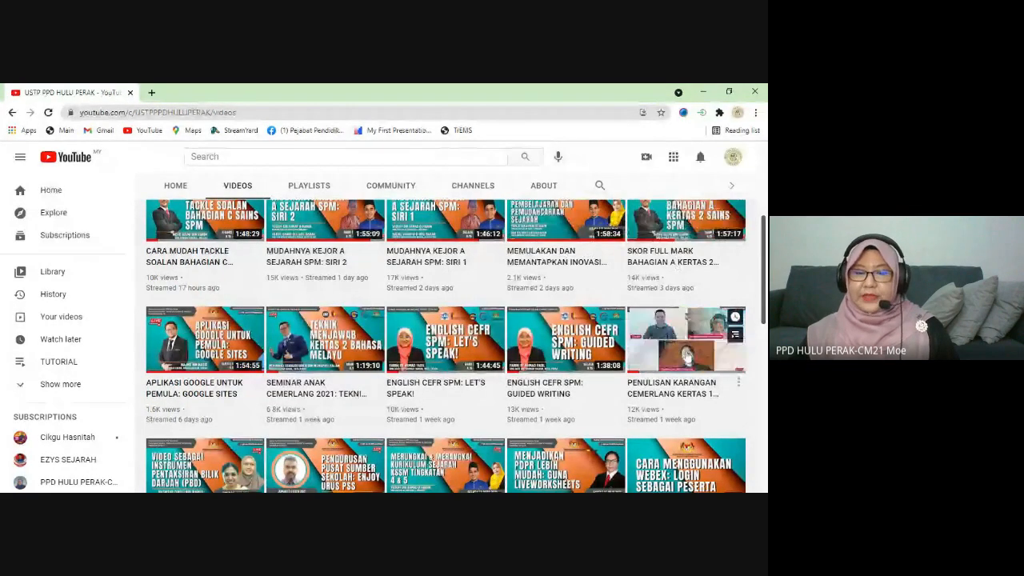
{"action": "scroll", "coordinate": [551, 376], "scroll_direction": "down", "scroll_amount": 6}
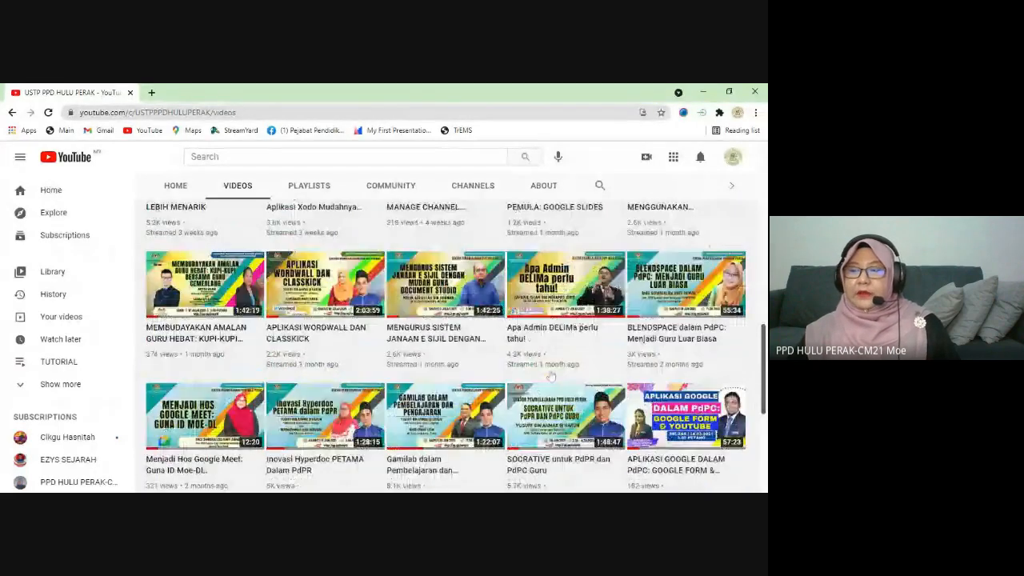
{"action": "scroll", "coordinate": [552, 377], "scroll_direction": "down", "scroll_amount": 1}
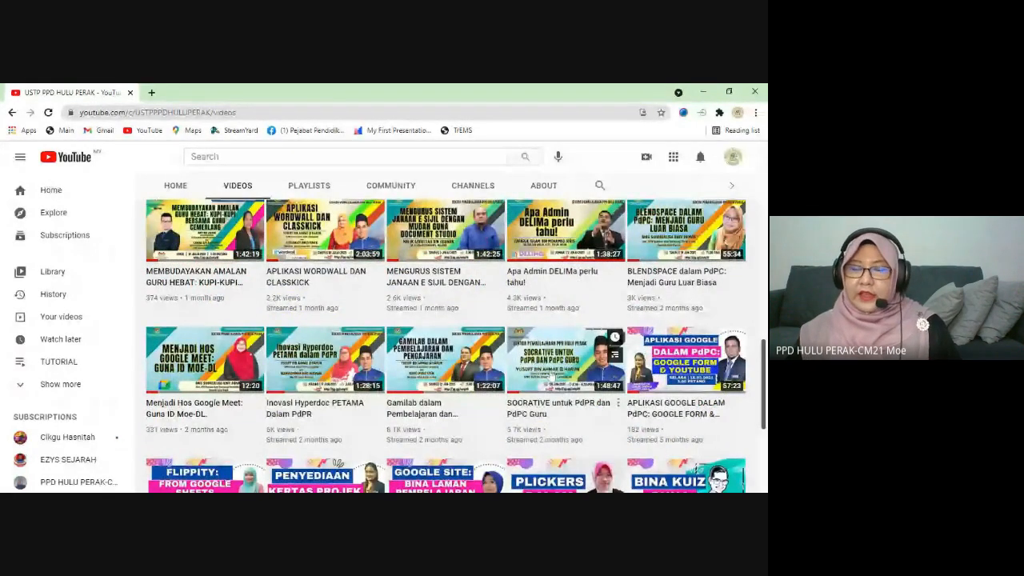
{"action": "scroll", "coordinate": [552, 376], "scroll_direction": "up", "scroll_amount": 8}
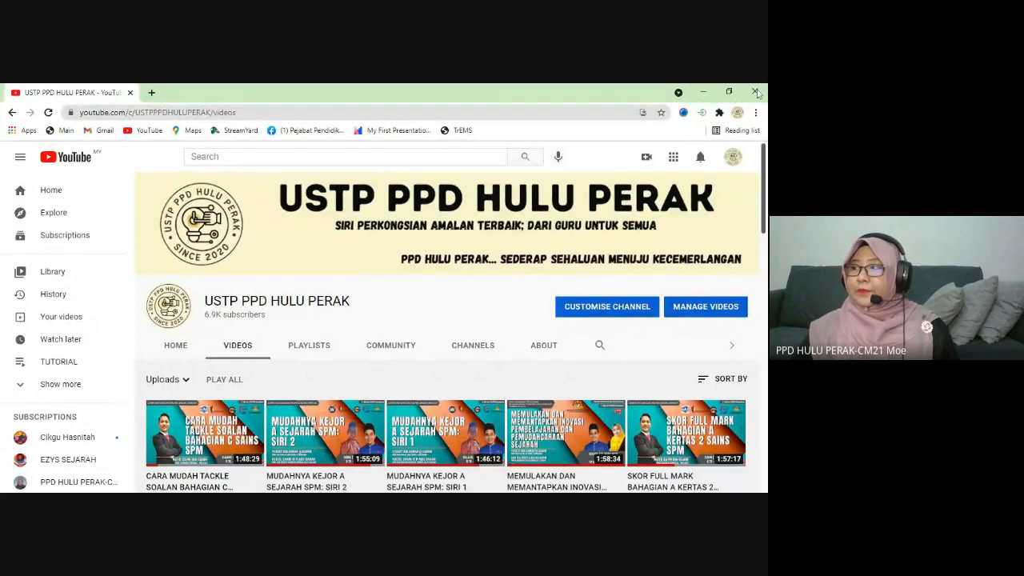
{"action": "left_click", "coordinate": [756, 93]}
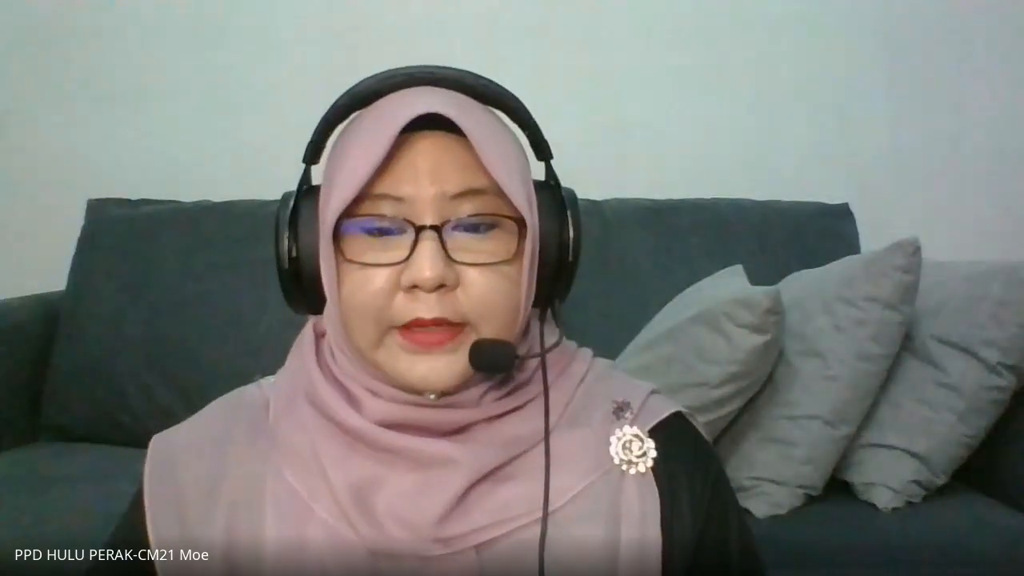
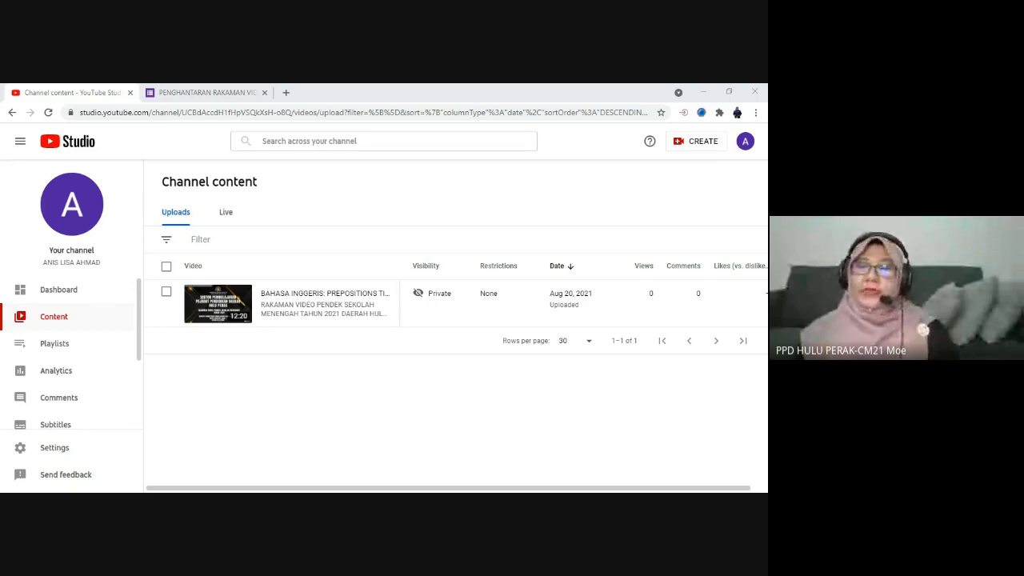
Reveal the action icons on the private 'BAHASA INGGERIS: PREPOSITIONS' upload row in Channel content
{"action": "mouse_move", "coordinate": [208, 305]}
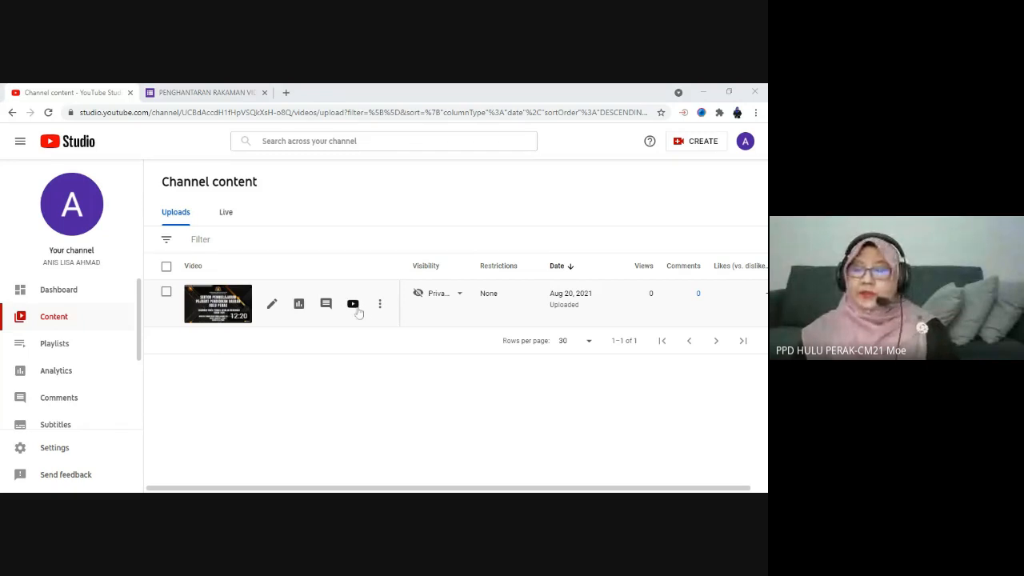
Watch 'BAHASA INGGERIS: PREPOSITIONS' on YouTube, pausing, resuming, then pausing its playback
{"action": "left_click", "coordinate": [353, 305]}
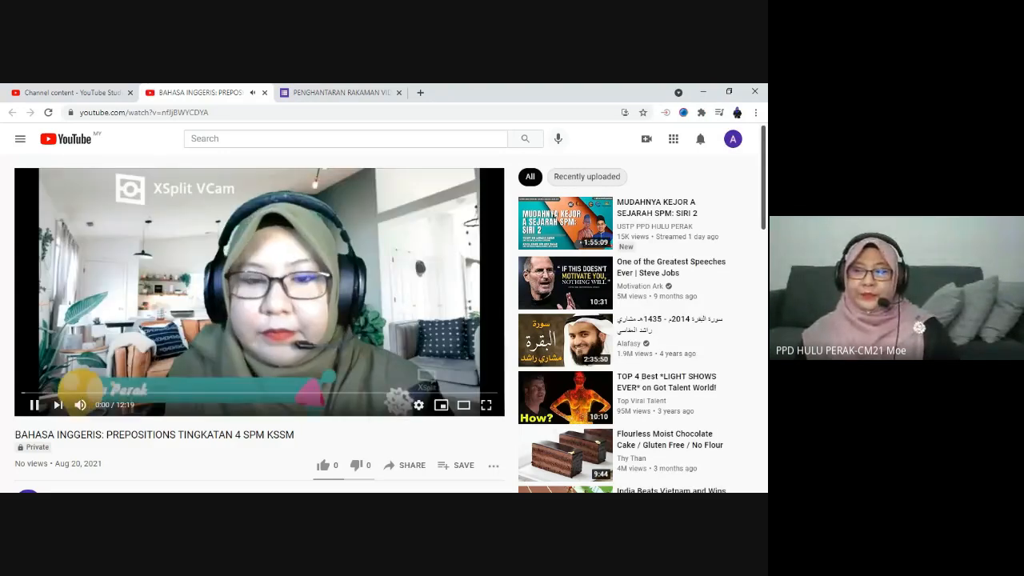
{"action": "left_click", "coordinate": [281, 281]}
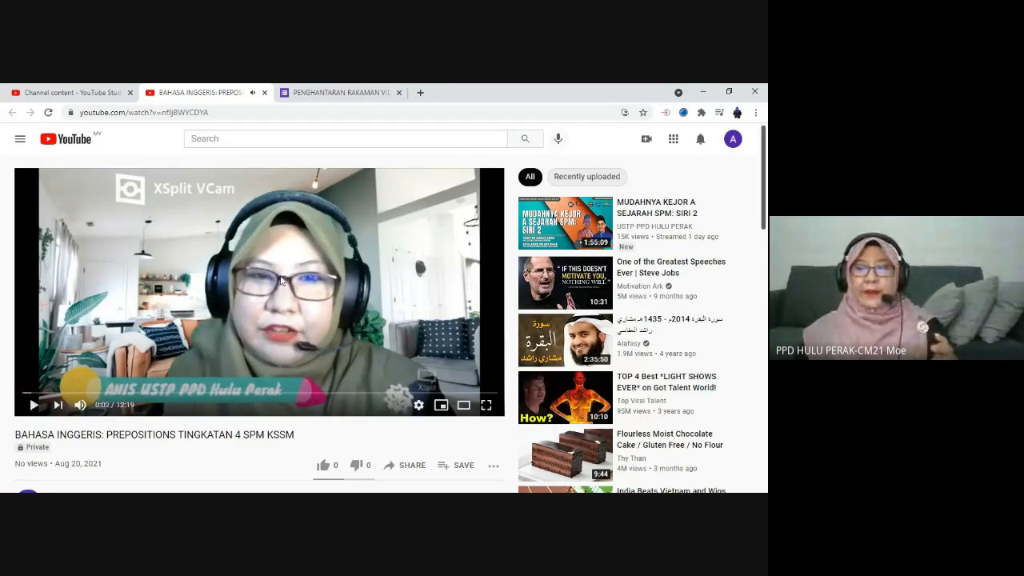
{"action": "left_click", "coordinate": [281, 281]}
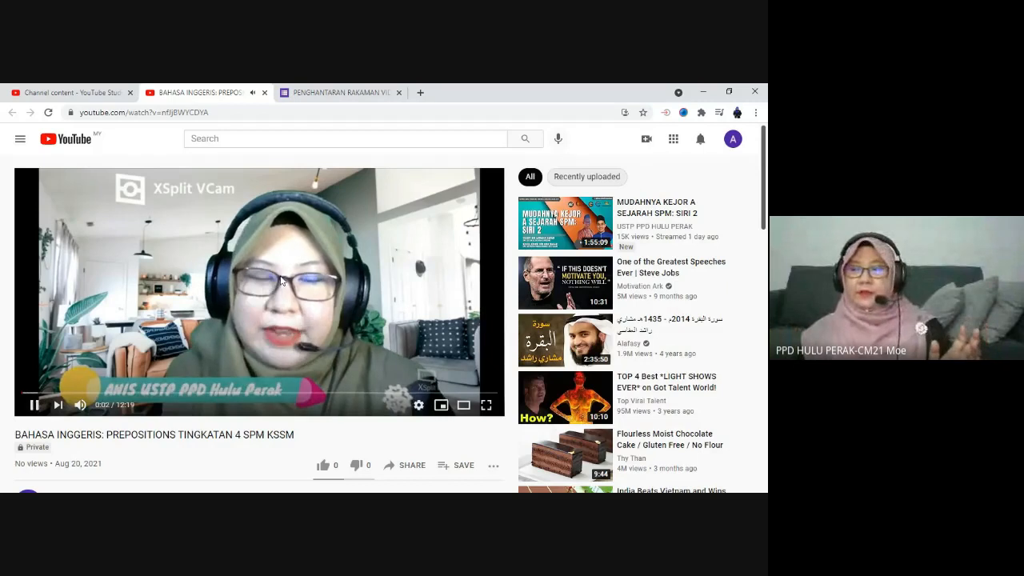
{"action": "left_click", "coordinate": [280, 281]}
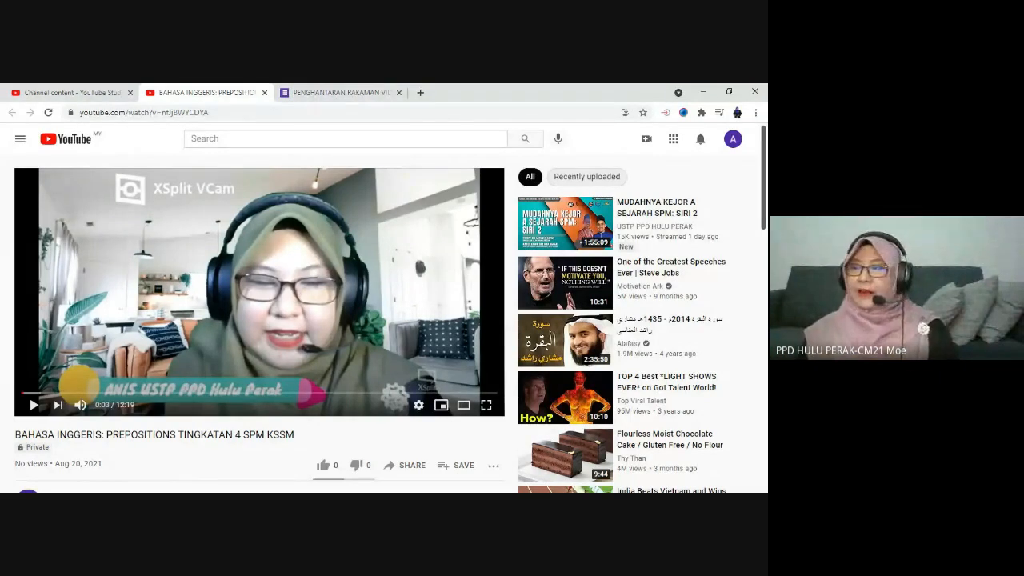
{"action": "mouse_move", "coordinate": [561, 232]}
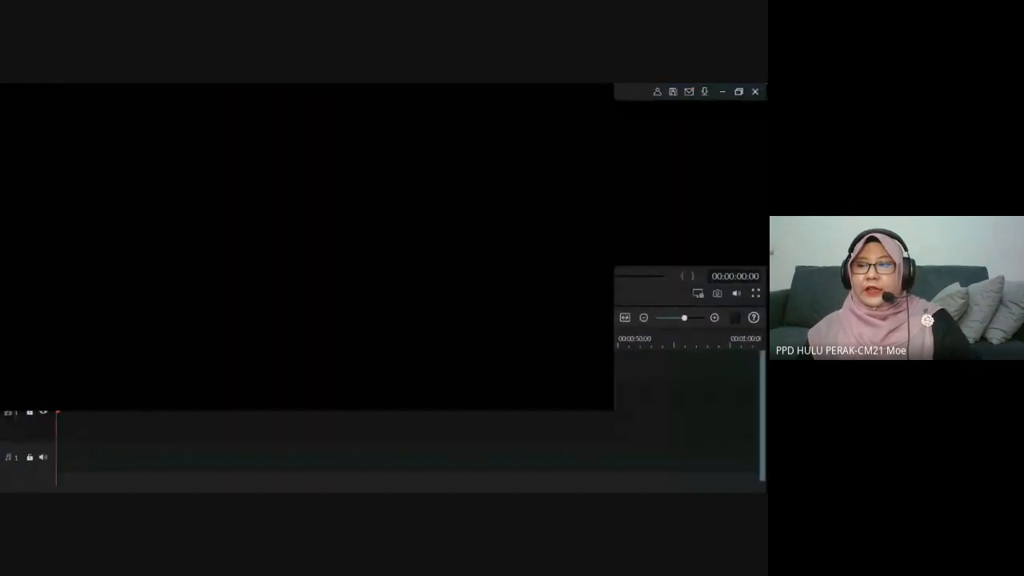
Delete the first media item and then the POSTER PPDHUP image, confirming each removal
{"action": "key", "text": "Delete"}
{"action": "key", "text": "Return"}
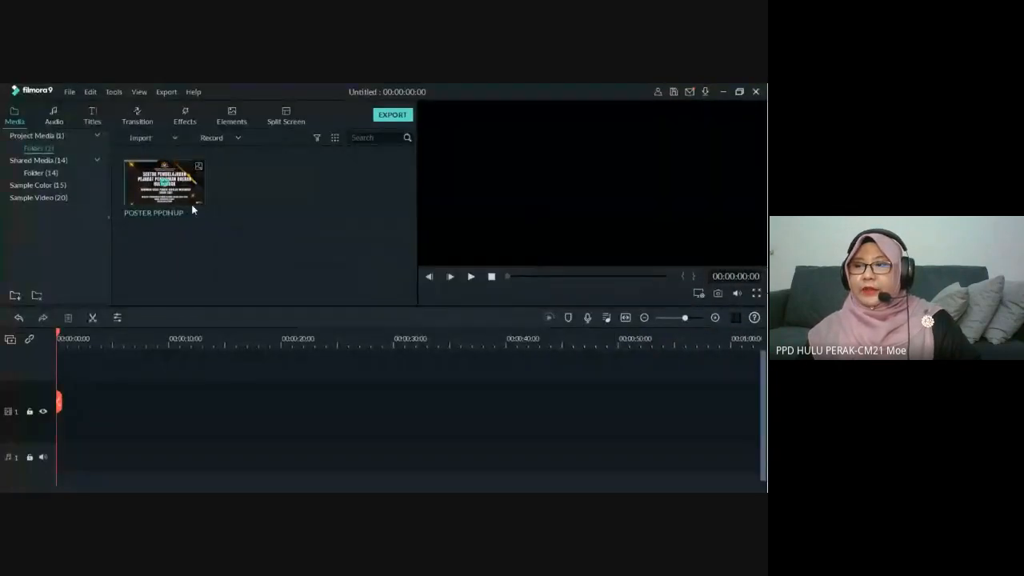
{"action": "key", "text": "Delete"}
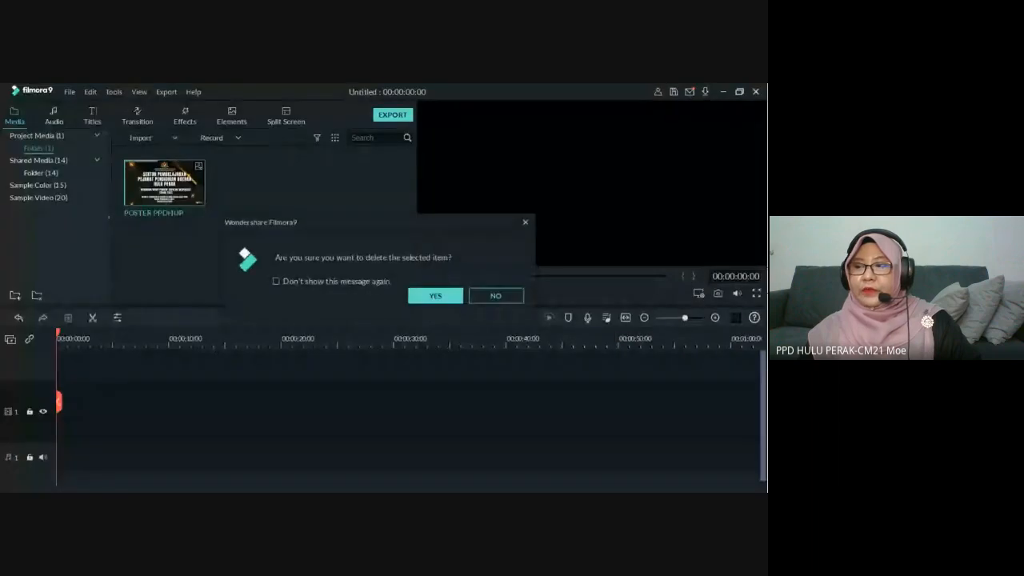
{"action": "key", "text": "Return"}
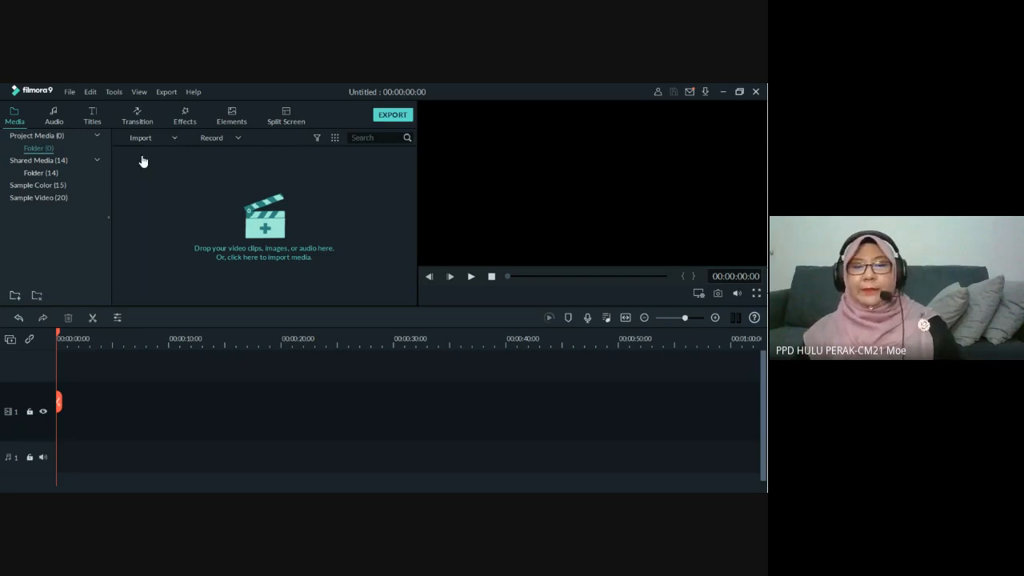
Import 7.3 Teori Fotoelektrik Einstein.mp4 from the VIDEO PENDEK folder into the media library
{"action": "left_click", "coordinate": [173, 137]}
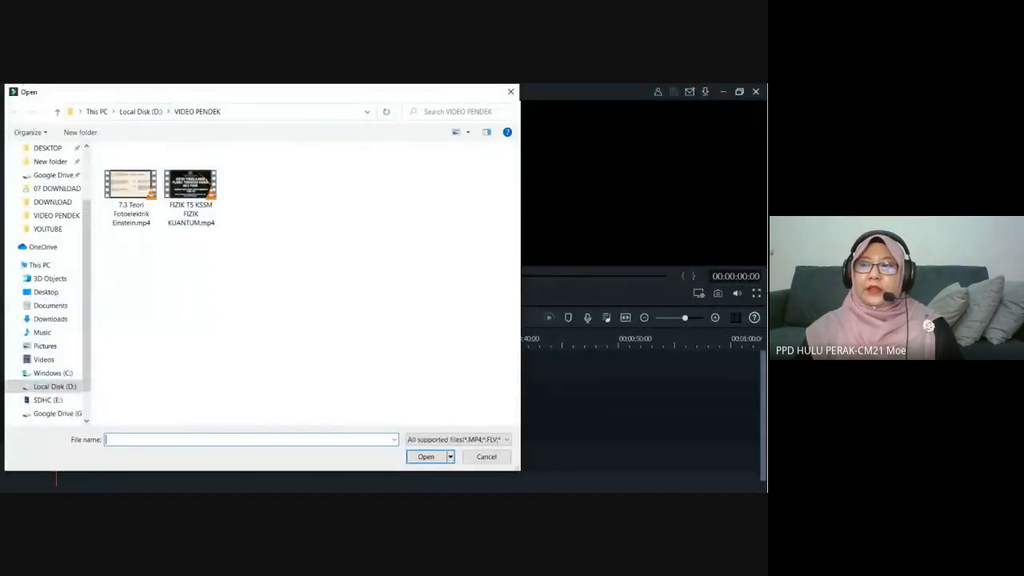
{"action": "left_click", "coordinate": [131, 187]}
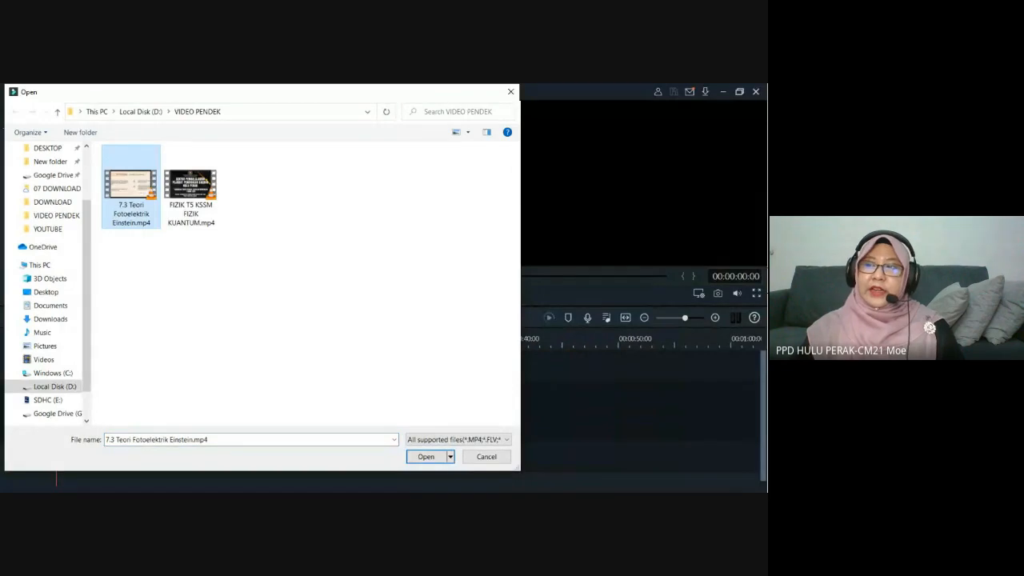
{"action": "left_click", "coordinate": [426, 456]}
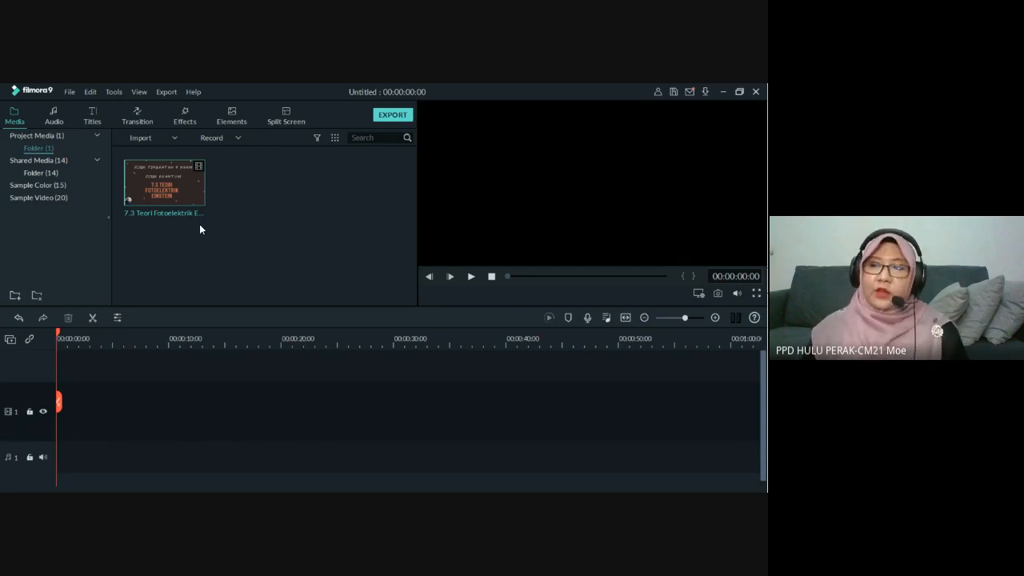
{"action": "mouse_move", "coordinate": [193, 202]}
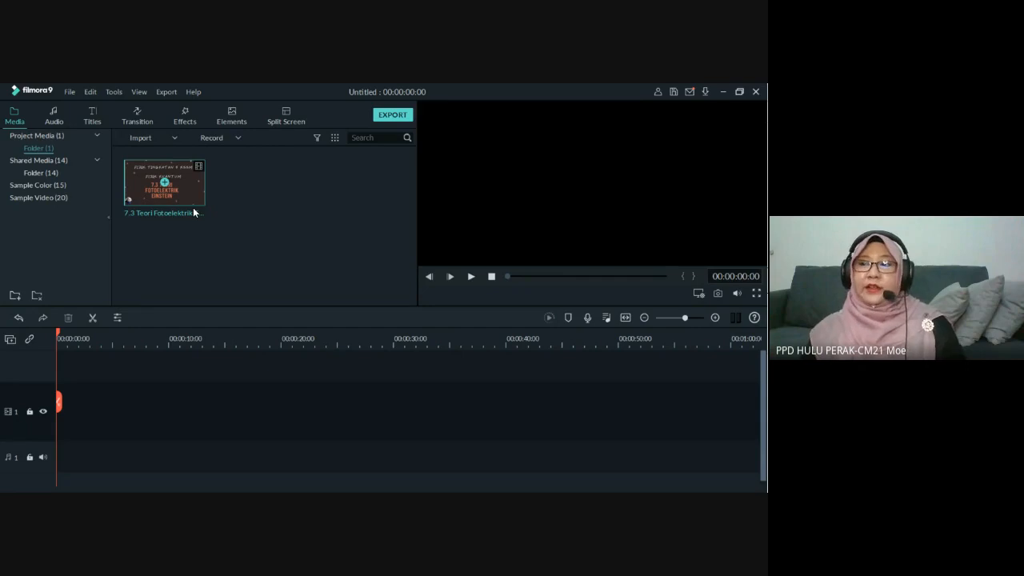
Import POSTER PPDHUP.png from the Desktop's New folder
{"action": "left_click", "coordinate": [151, 139]}
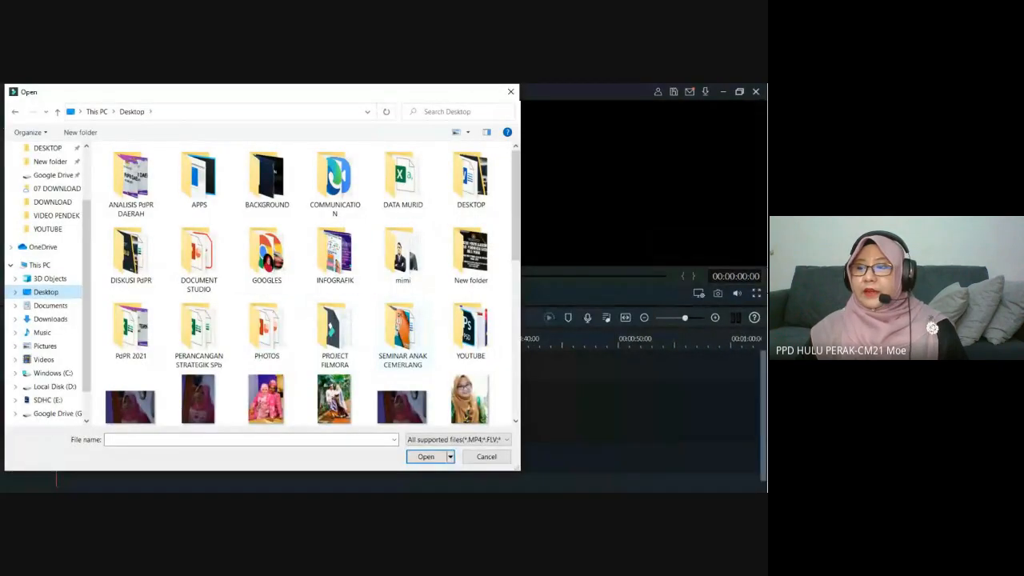
{"action": "double_click", "coordinate": [470, 252]}
{"action": "left_click", "coordinate": [131, 183]}
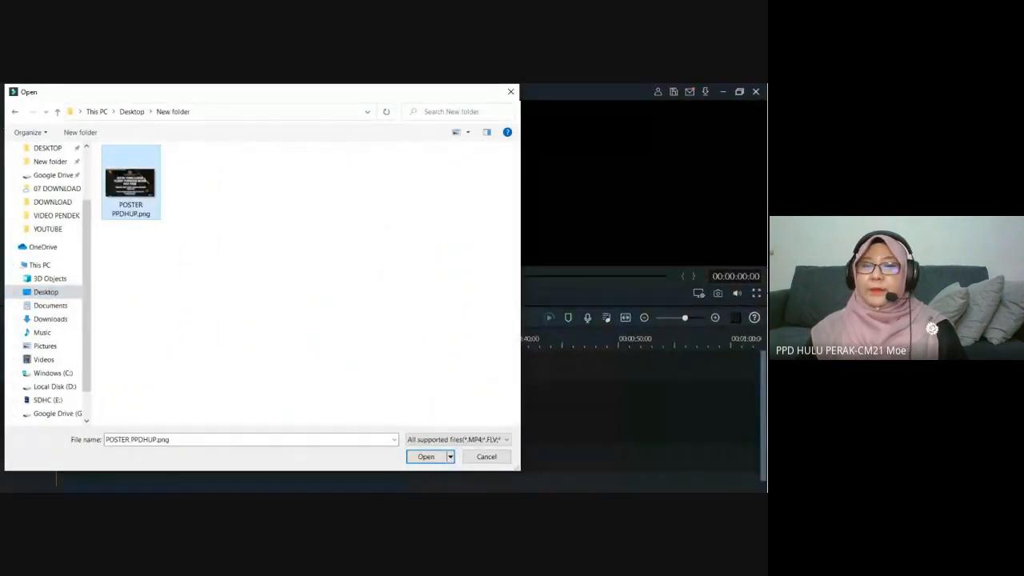
{"action": "left_click", "coordinate": [427, 457]}
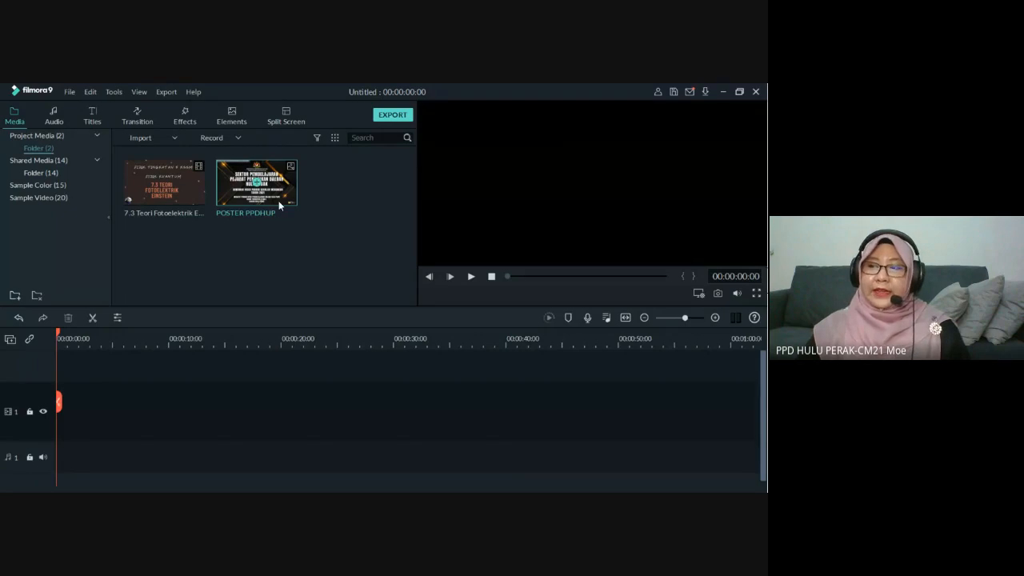
Put POSTER PPDHUP at the start of video track 1, the 7.3 Teori clip after it, and play
{"action": "left_click_drag", "start_coordinate": [279, 201], "coordinate": [34, 413]}
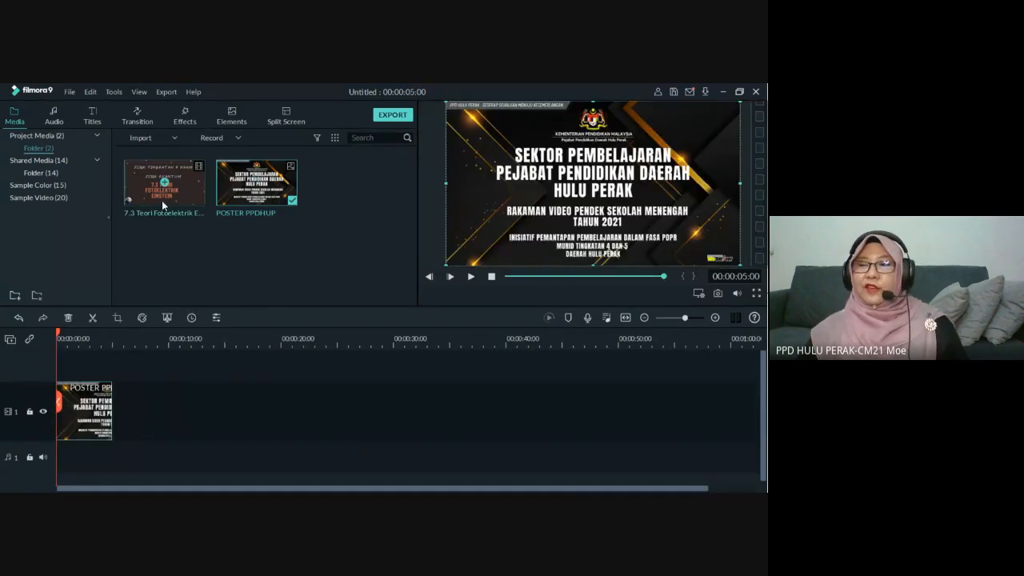
{"action": "left_click_drag", "start_coordinate": [162, 201], "coordinate": [93, 367]}
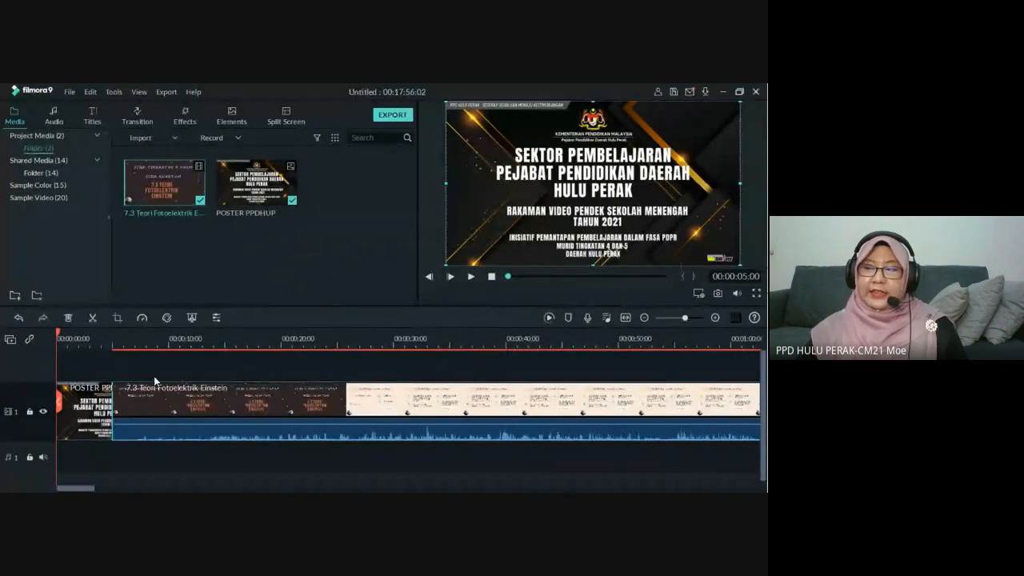
{"action": "left_click", "coordinate": [470, 276]}
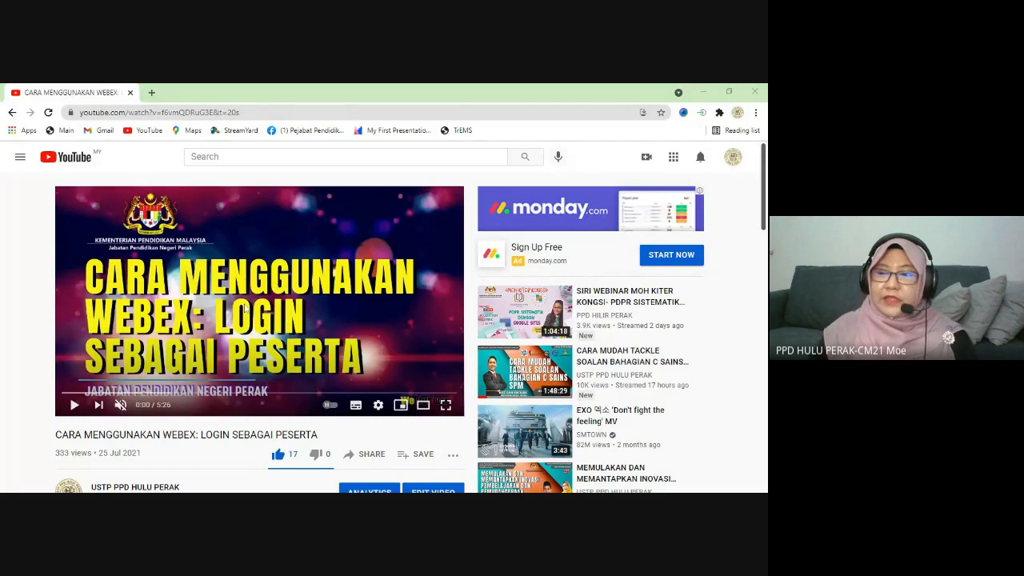
Play the Webex login video, skip to 0:29, pause at 0:33, then replay from the beginning
{"action": "left_click", "coordinate": [245, 308]}
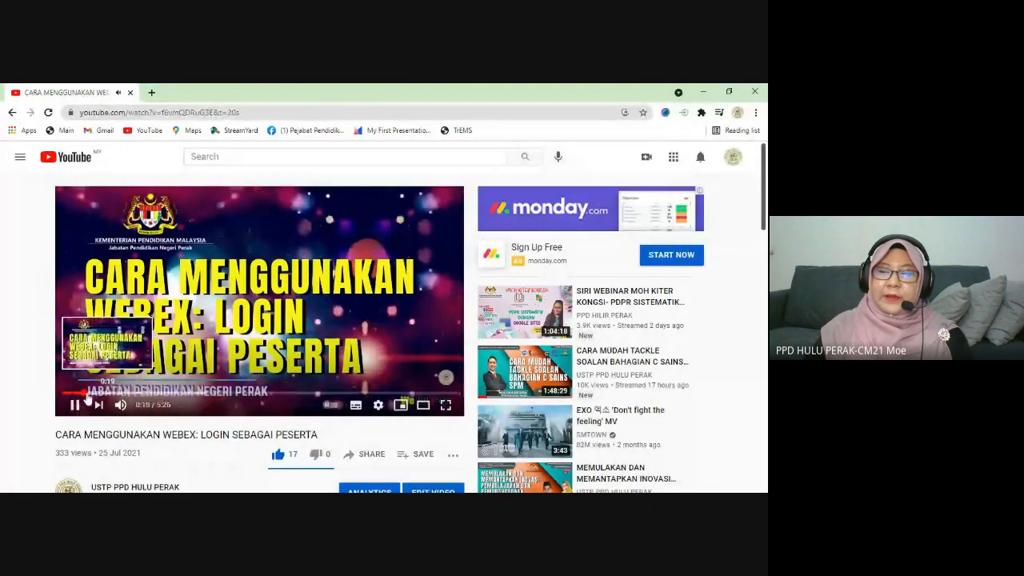
{"action": "left_click", "coordinate": [98, 393]}
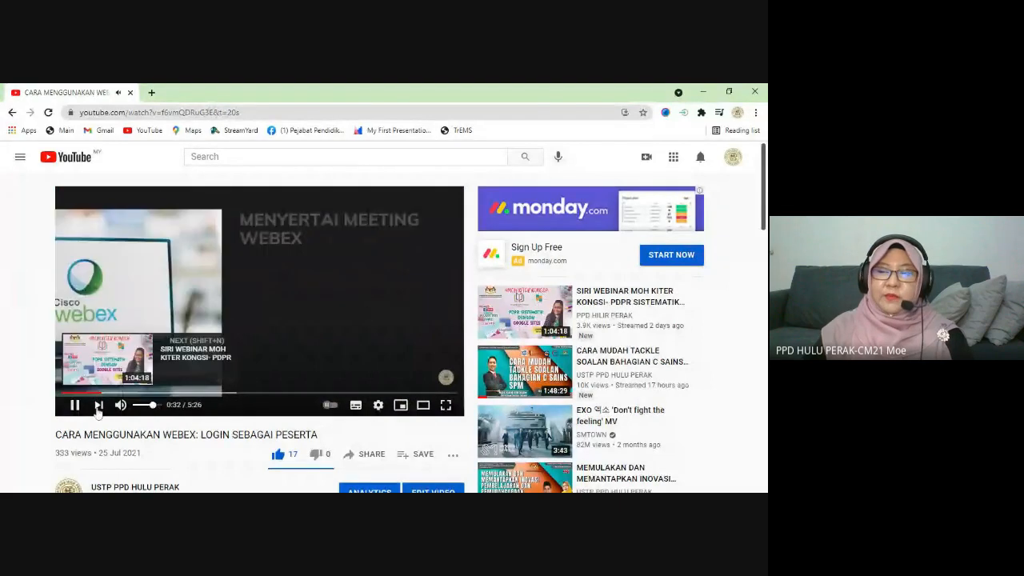
{"action": "left_click", "coordinate": [75, 406]}
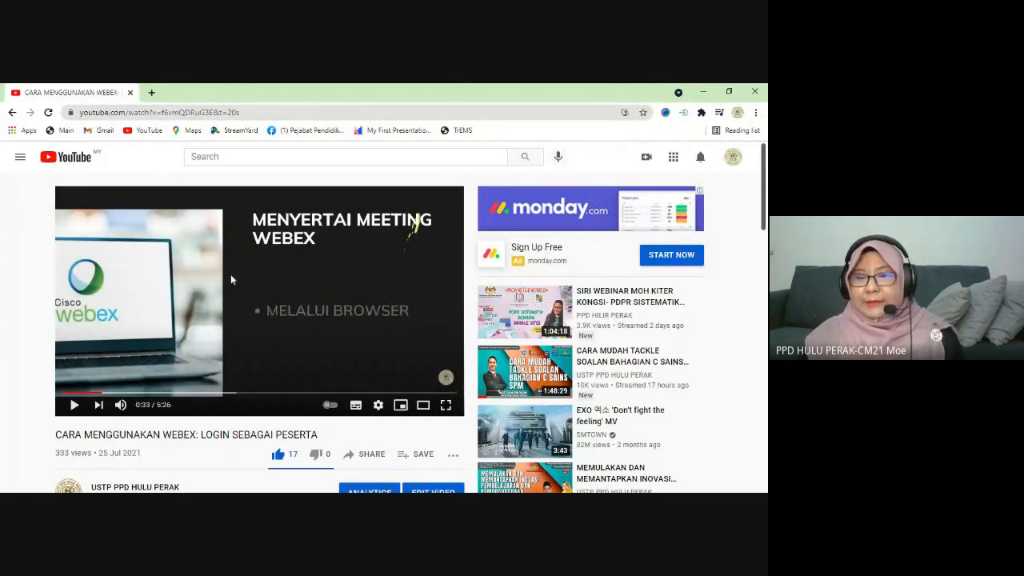
{"action": "left_click", "coordinate": [67, 394]}
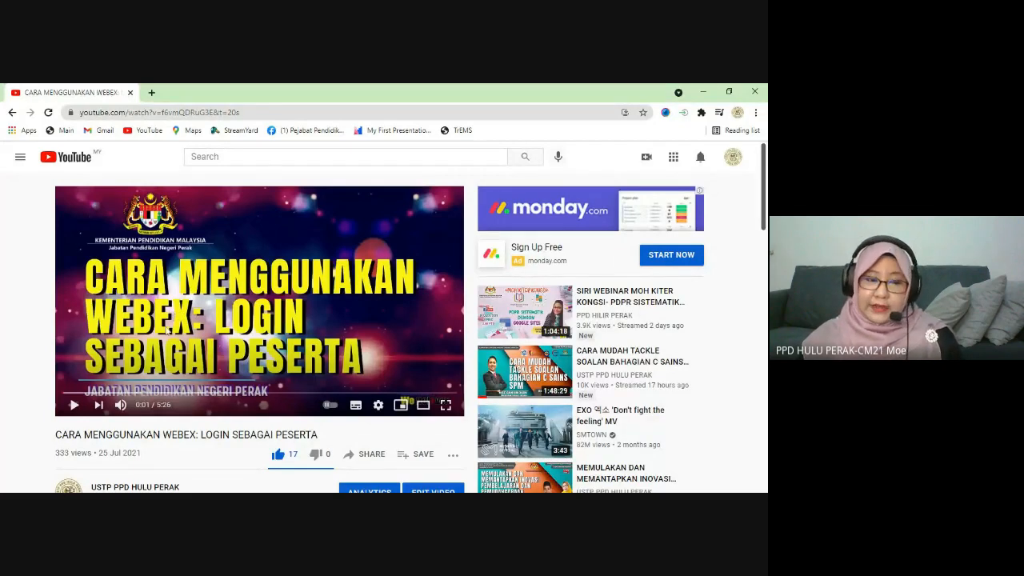
{"action": "left_click", "coordinate": [181, 326]}
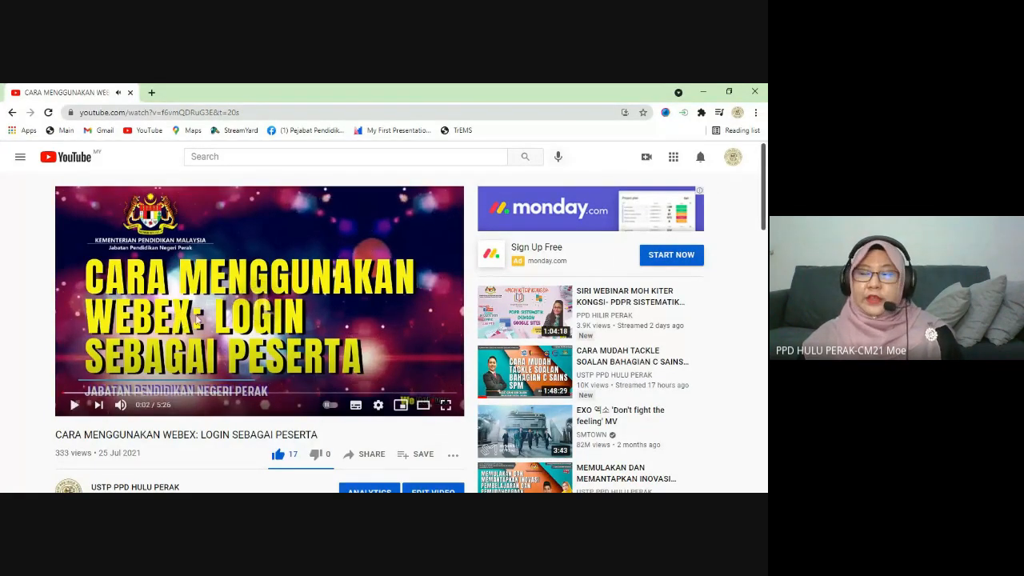